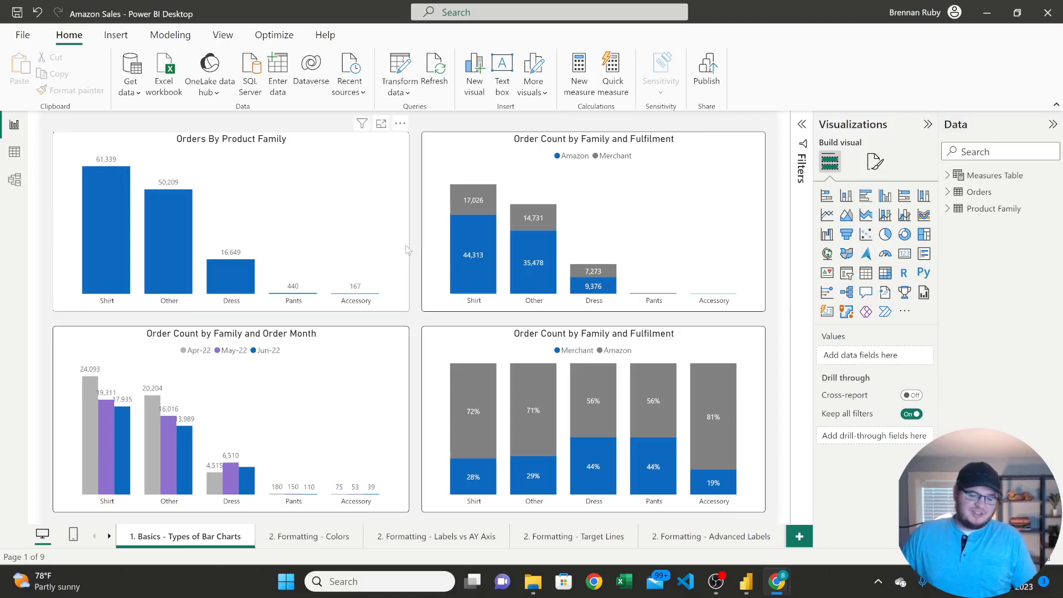
- Spotlight the Orders By Product Family chart to examine its bars, and clear the spotlight
mouse_move(456, 231)
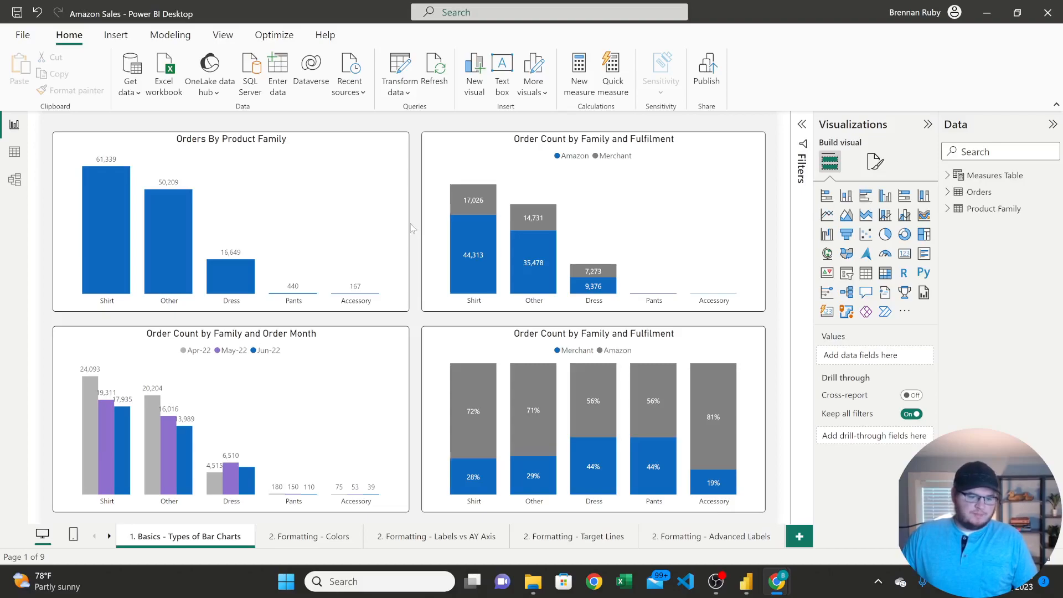
click(375, 197)
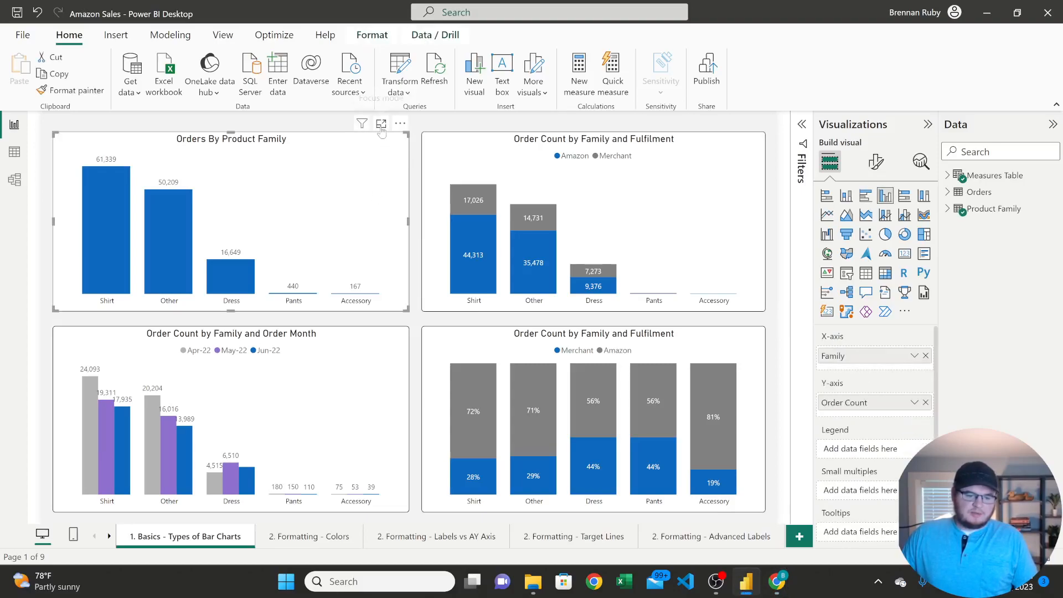
click(400, 125)
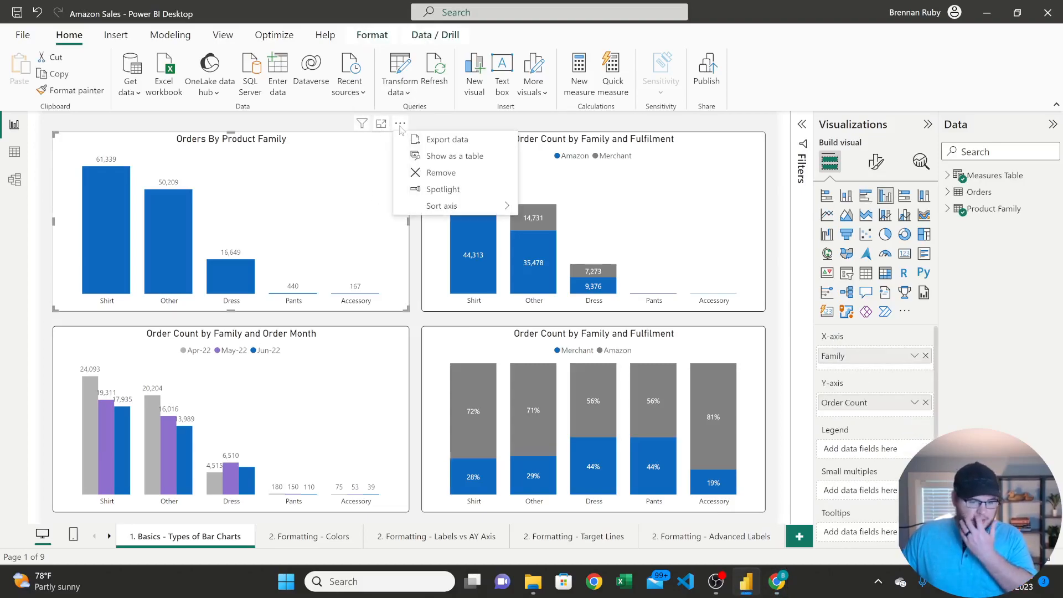
click(441, 190)
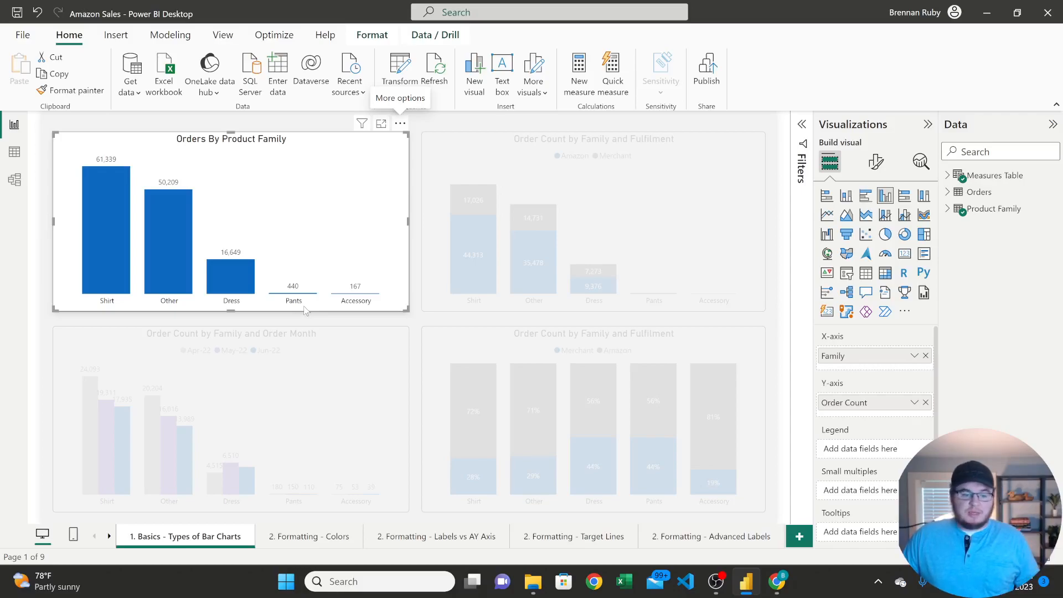
click(418, 184)
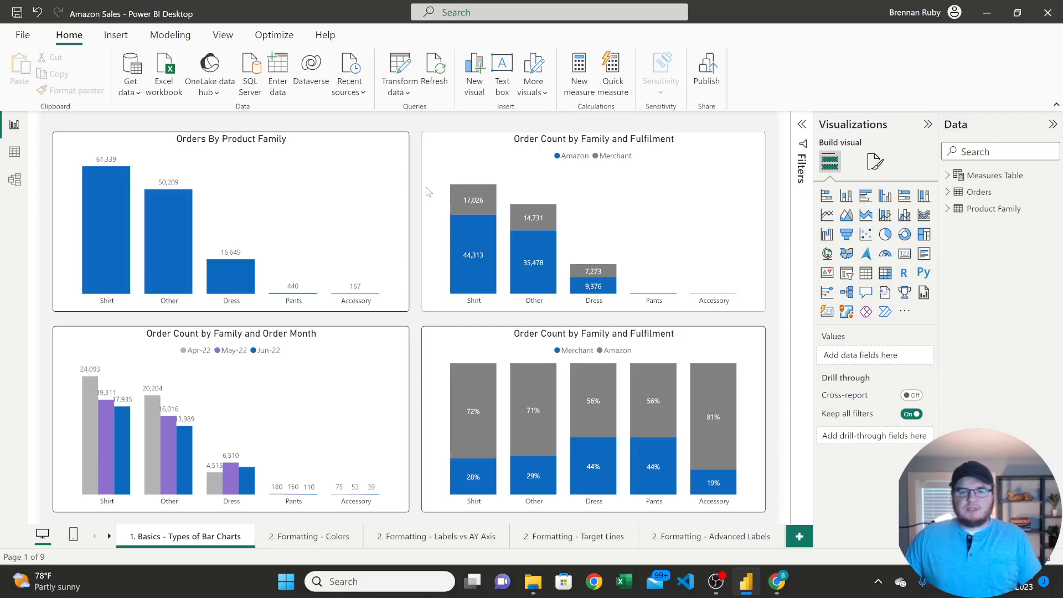
- Turn on total labels for the stacked column chart of Order Count by Family and Fulfilment that shows absolute counts
click(255, 173)
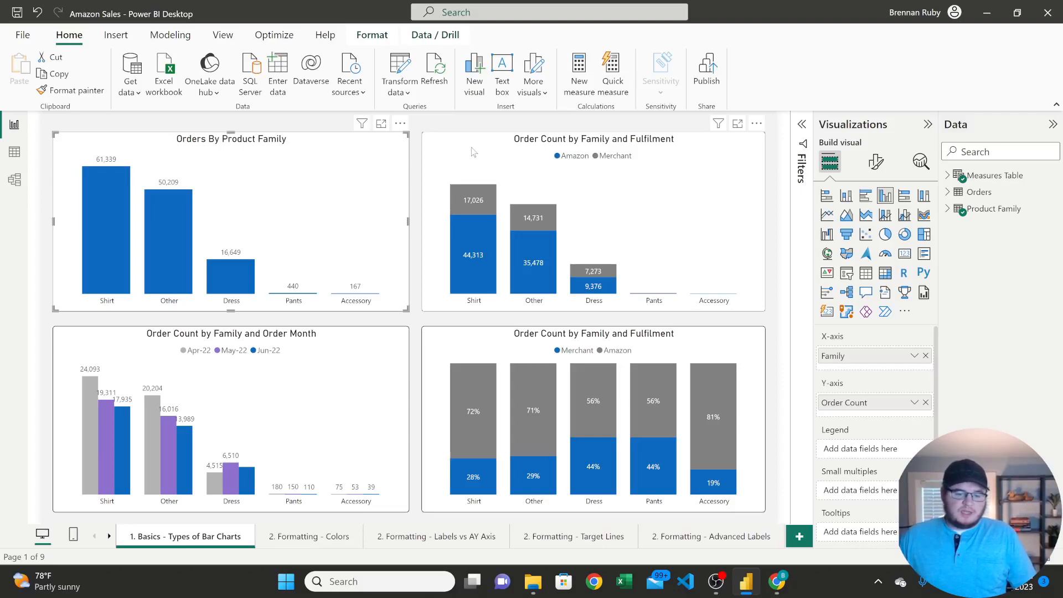
click(510, 149)
mouse_move(477, 225)
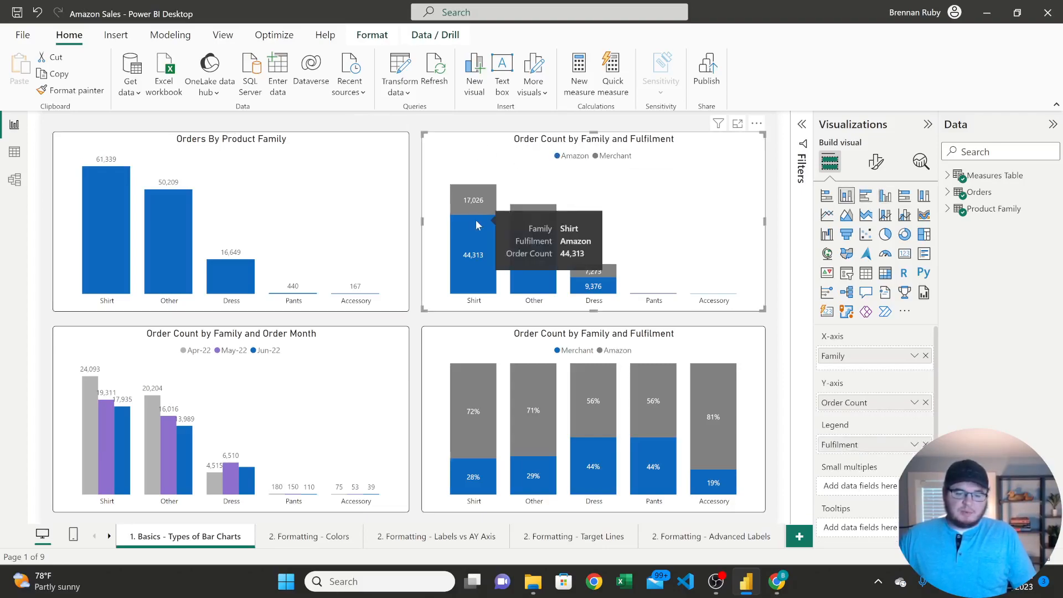
mouse_move(477, 193)
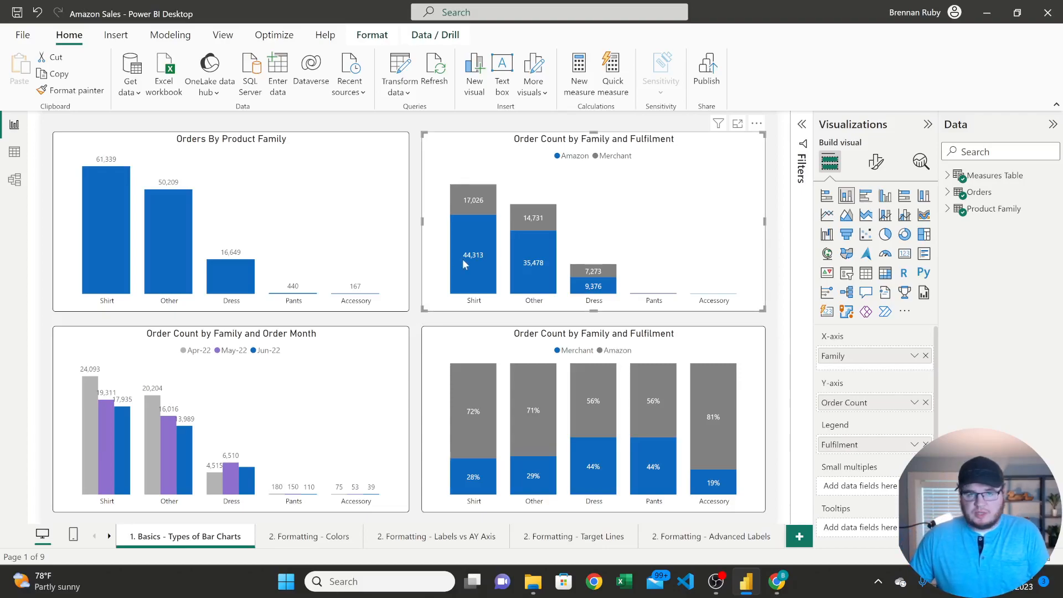
mouse_move(463, 258)
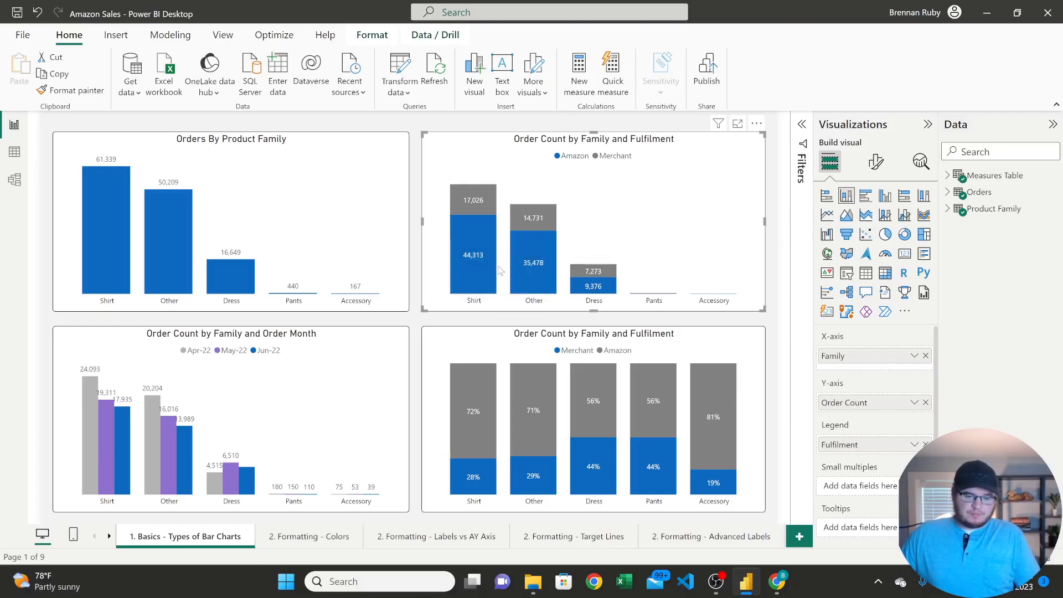
mouse_move(463, 280)
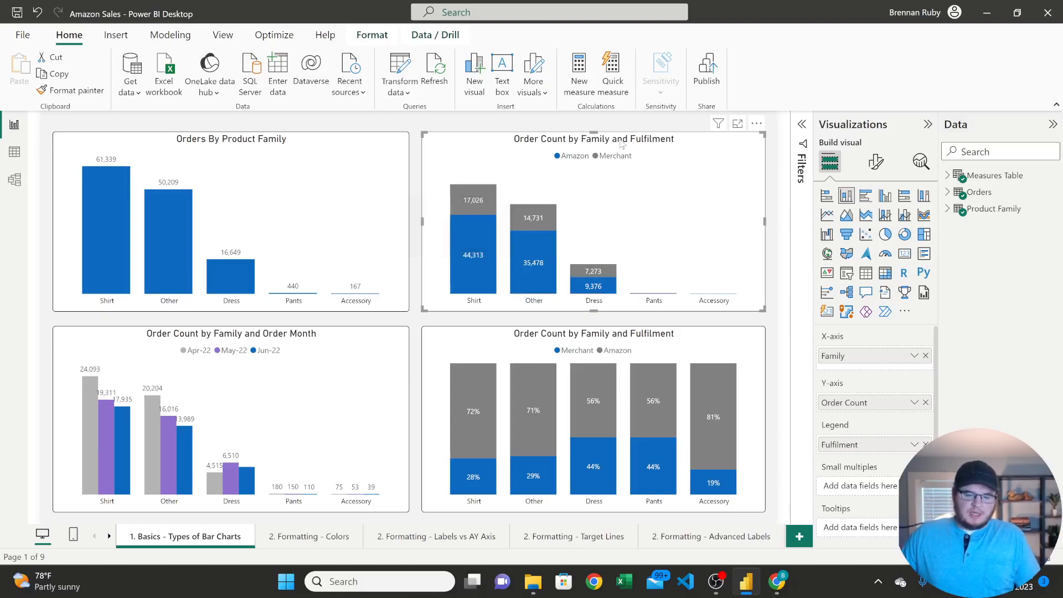
click(875, 162)
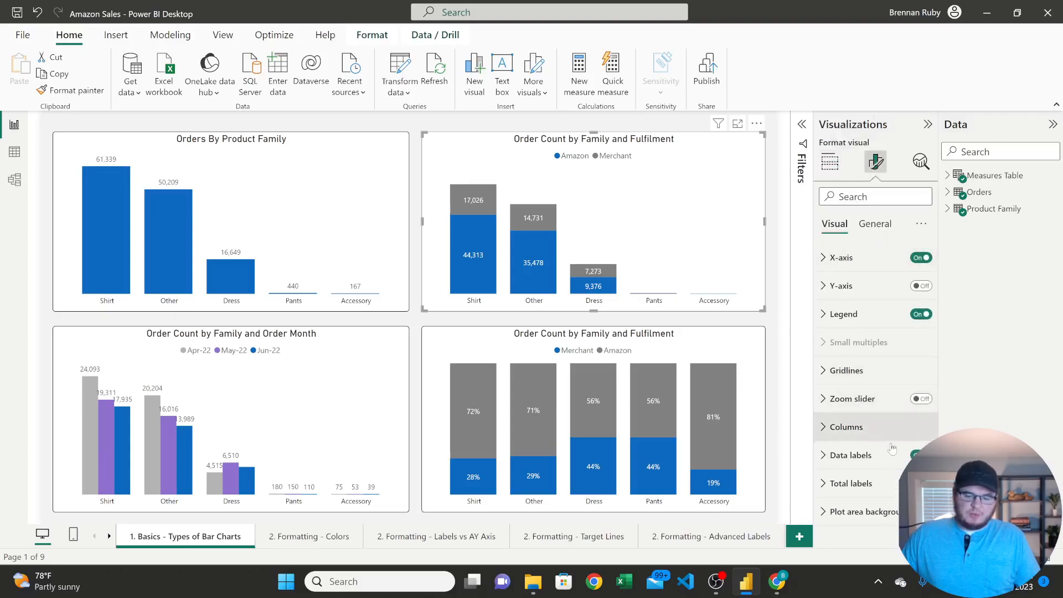
click(921, 483)
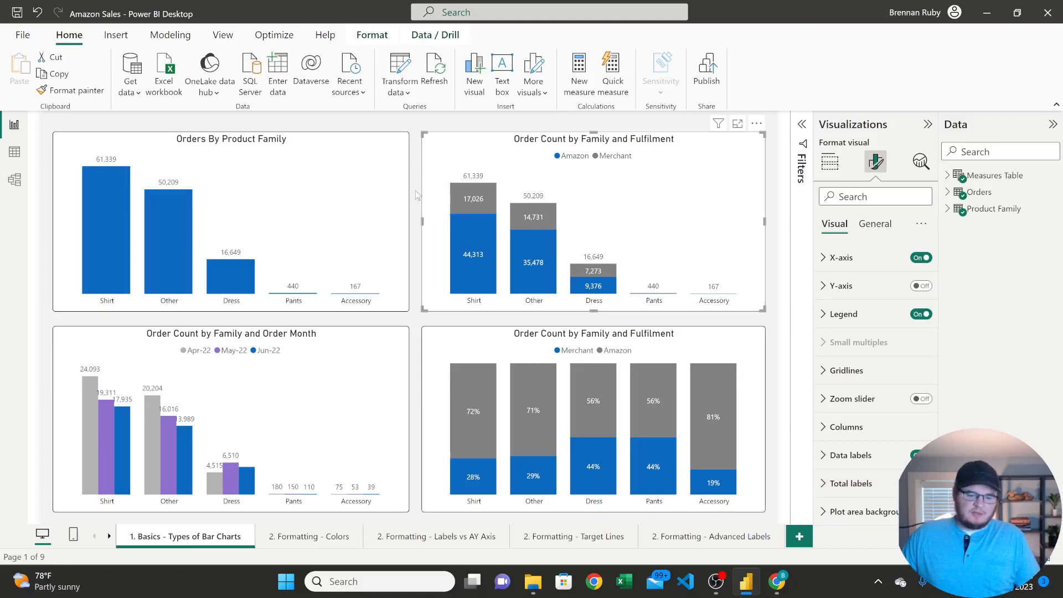
- Spotlight the stacked column chart with total labels, turn the spotlight off, and check the Amazon segments of Other and Shirt
click(758, 125)
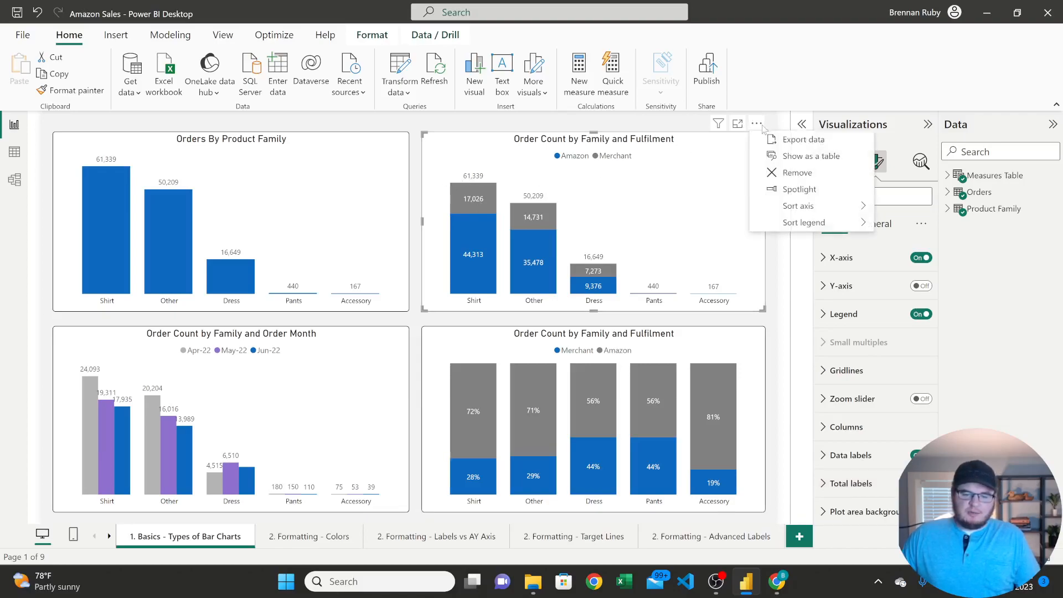
click(792, 187)
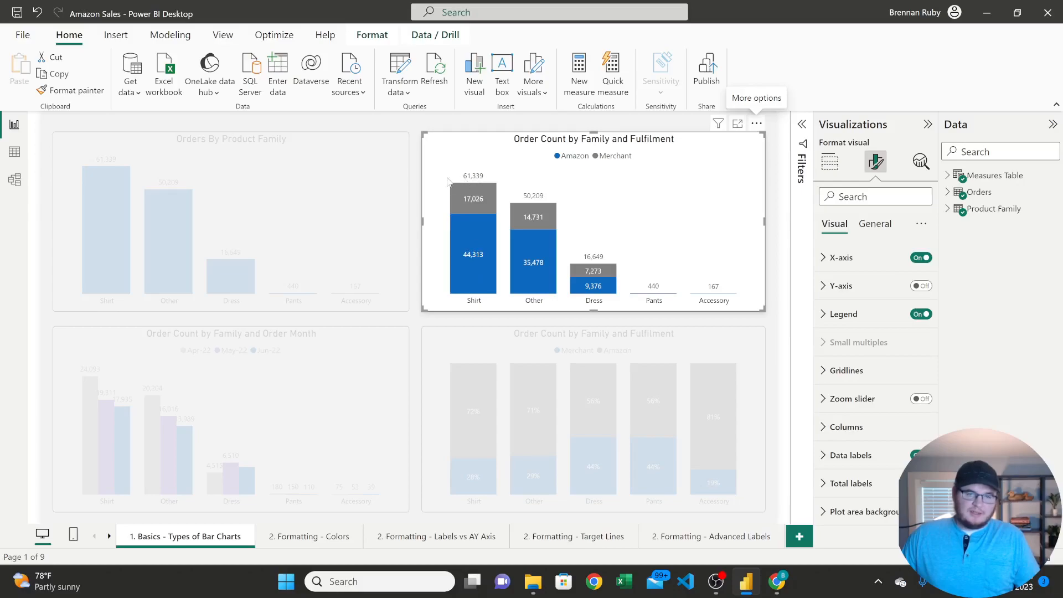
click(756, 124)
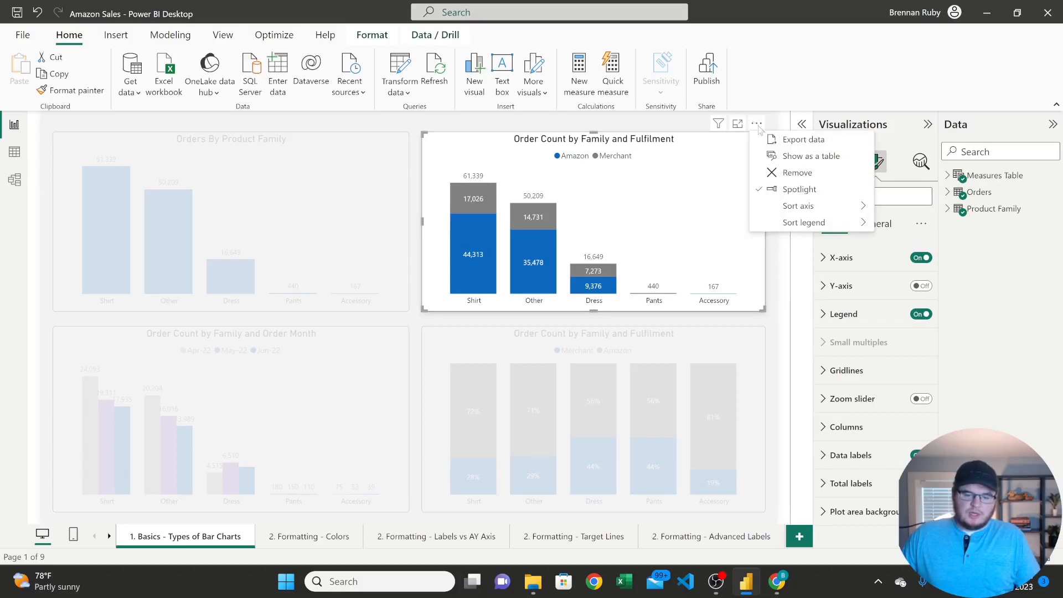
click(798, 189)
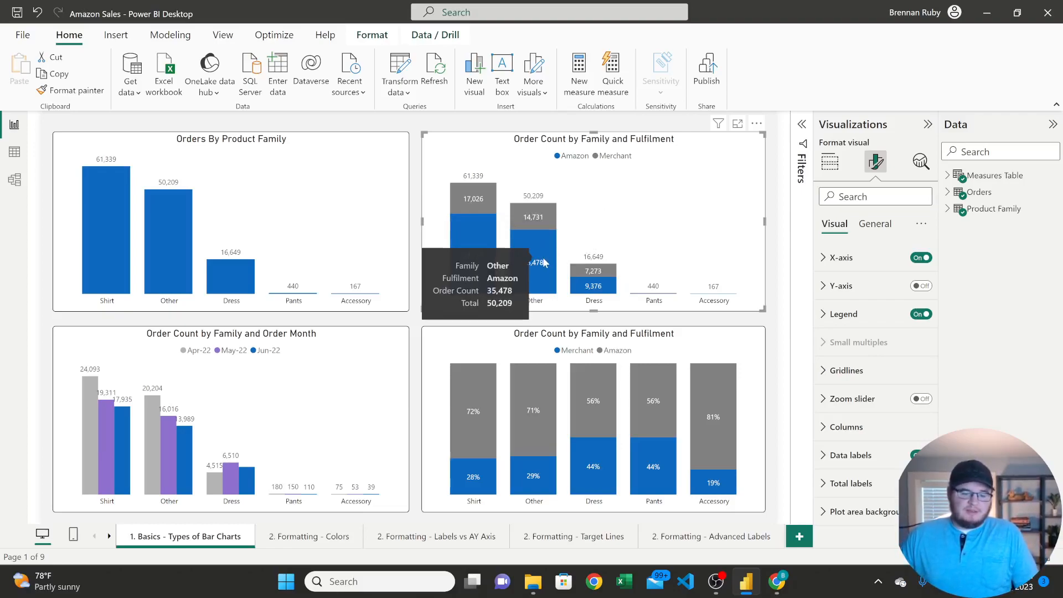
mouse_move(467, 269)
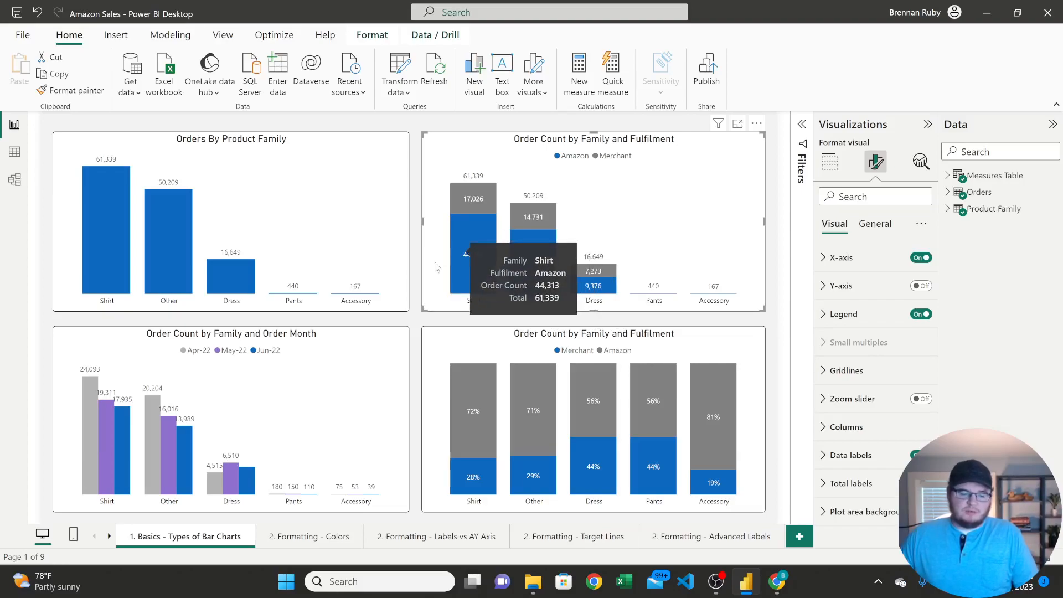
- Spotlight the Order Count by Family and Order Month chart to compare its clustered monthly columns, and clear the spotlight
click(251, 337)
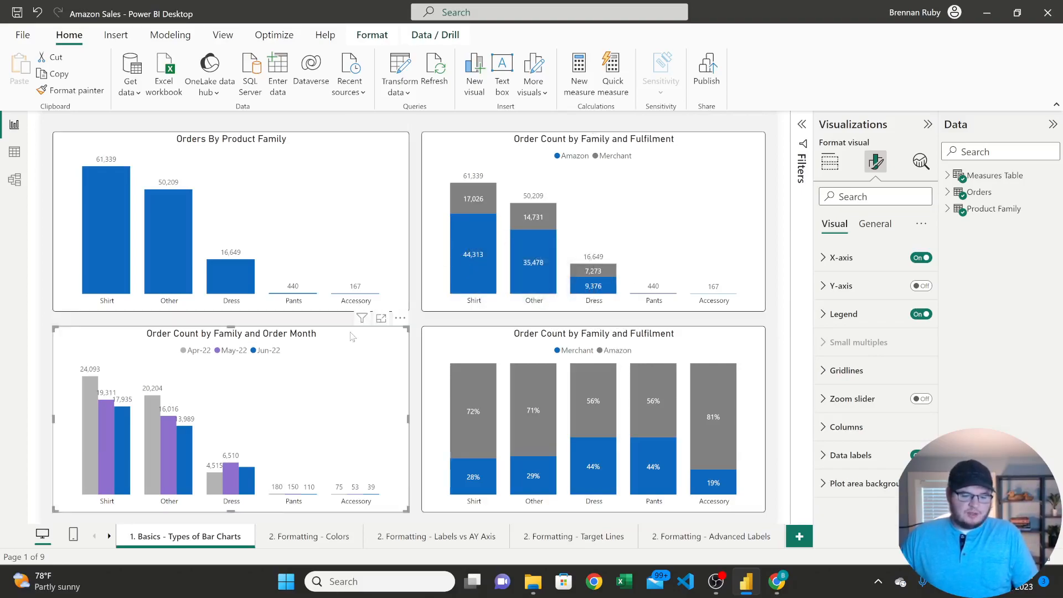
click(400, 317)
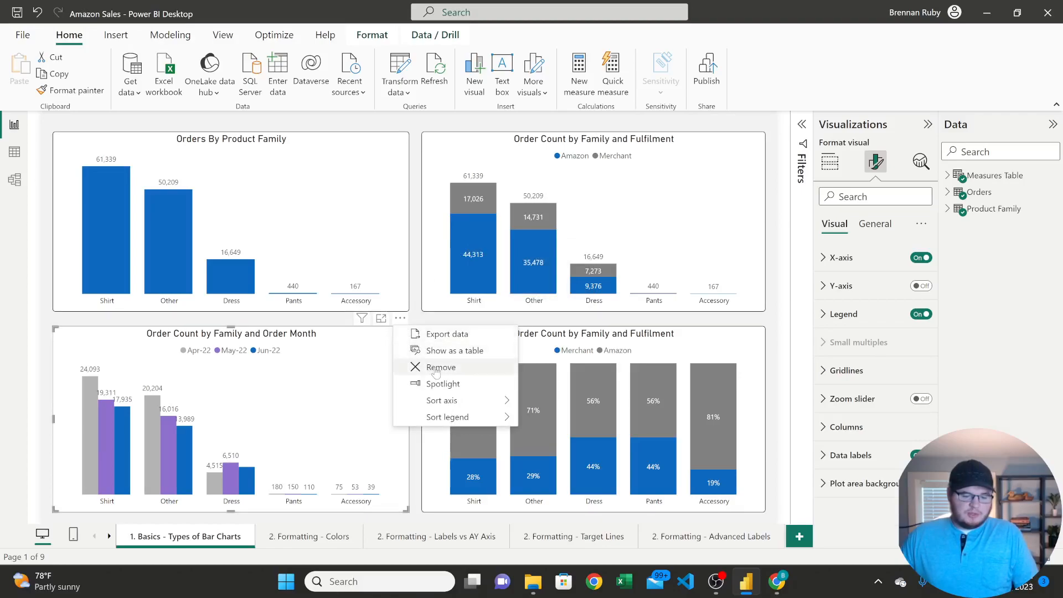
click(441, 384)
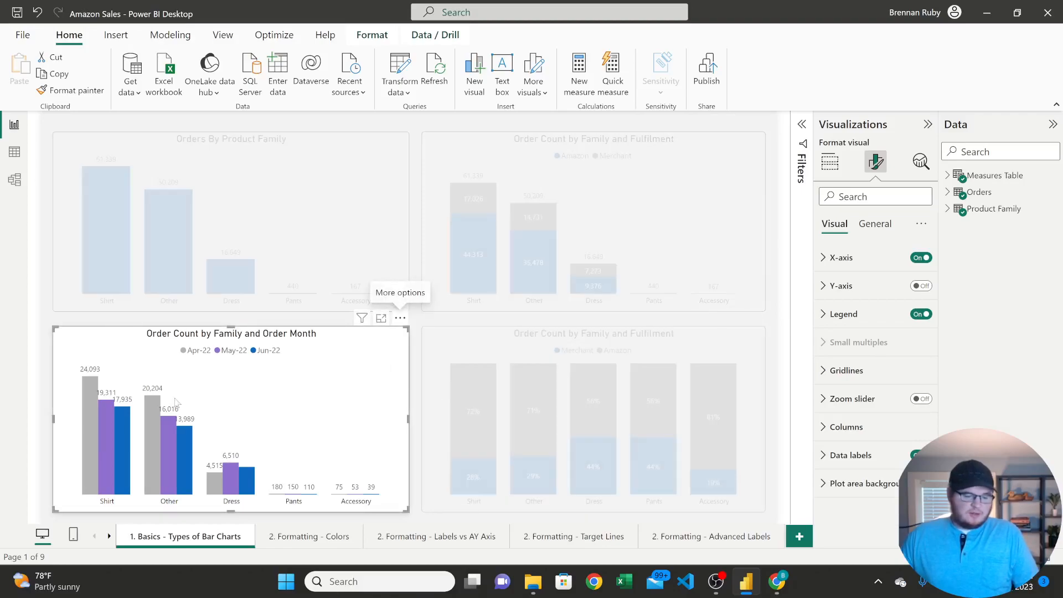
mouse_move(99, 417)
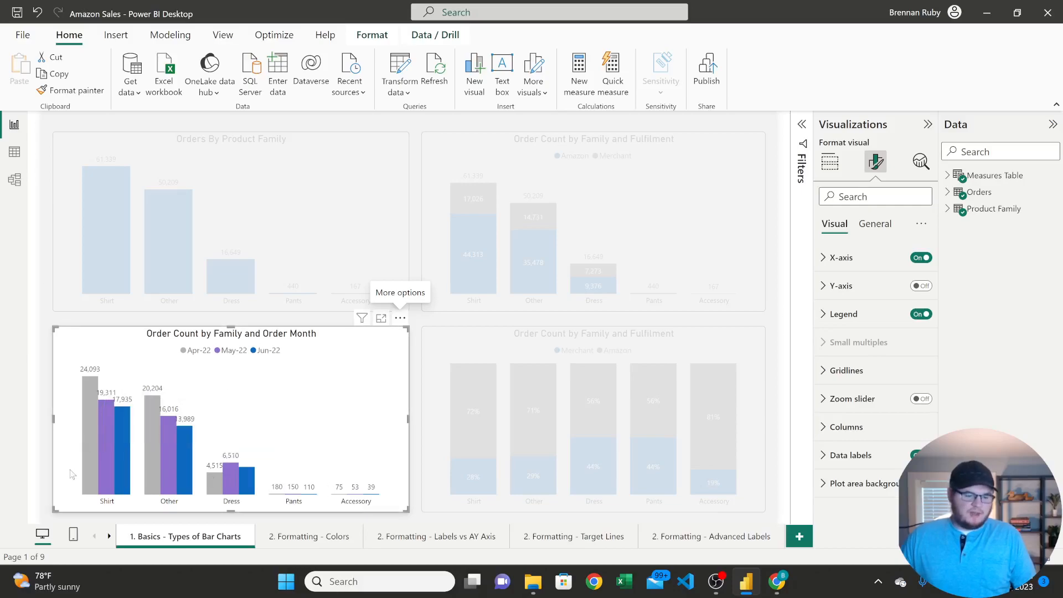
mouse_move(88, 453)
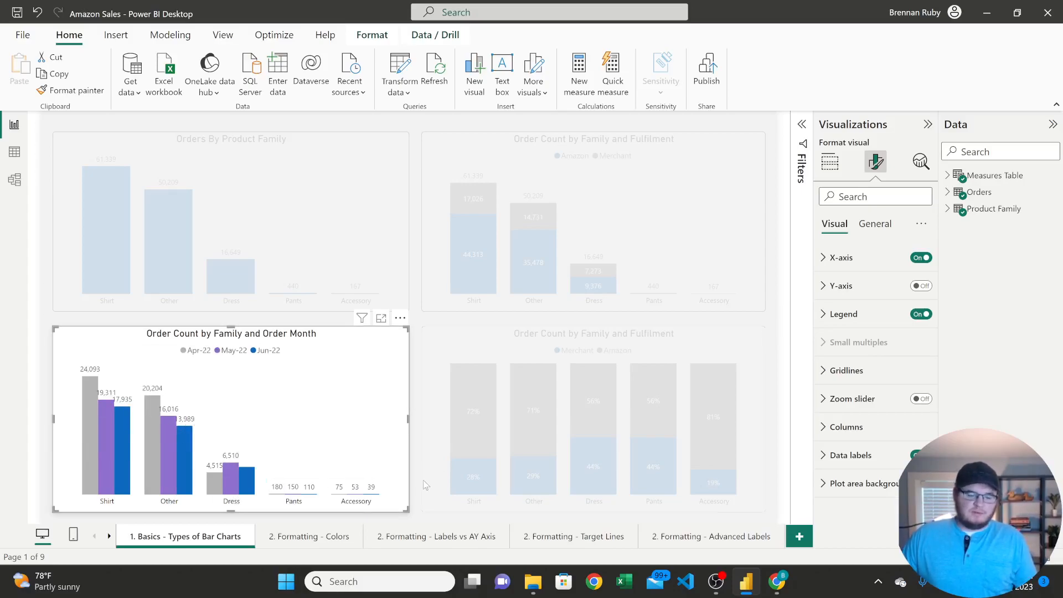
click(417, 364)
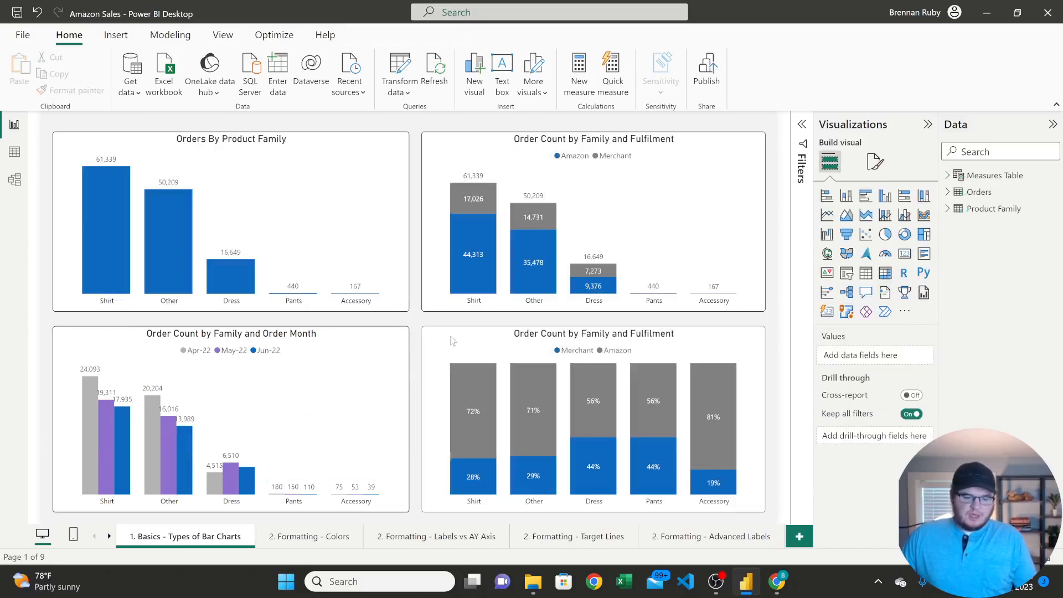
- Spotlight the 100% stacked Order Count by Family and Fulfilment chart, examine the fulfilment shares per family, and turn the spotlight off
click(586, 340)
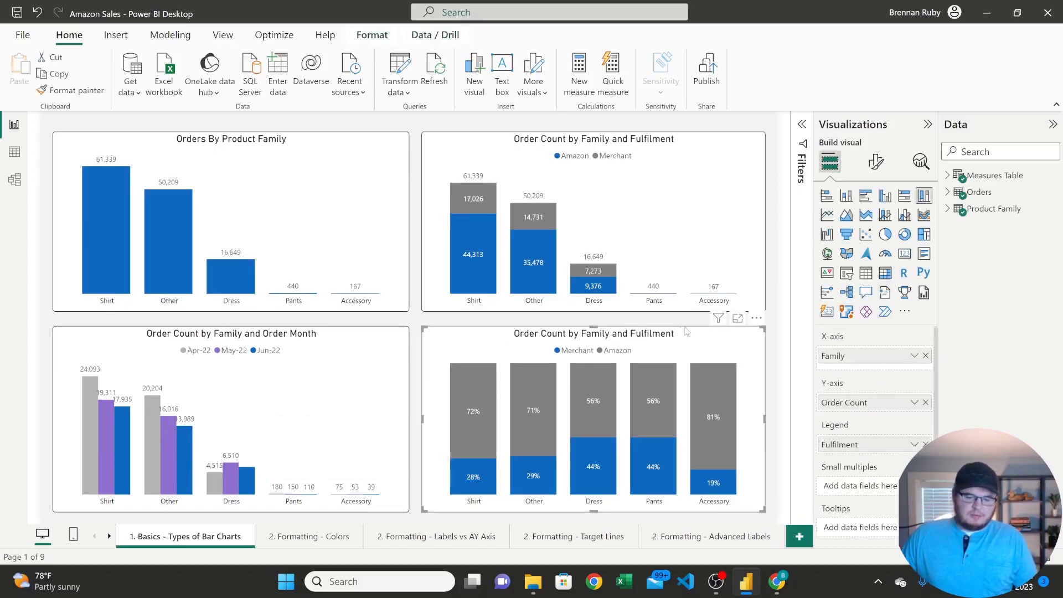
click(757, 317)
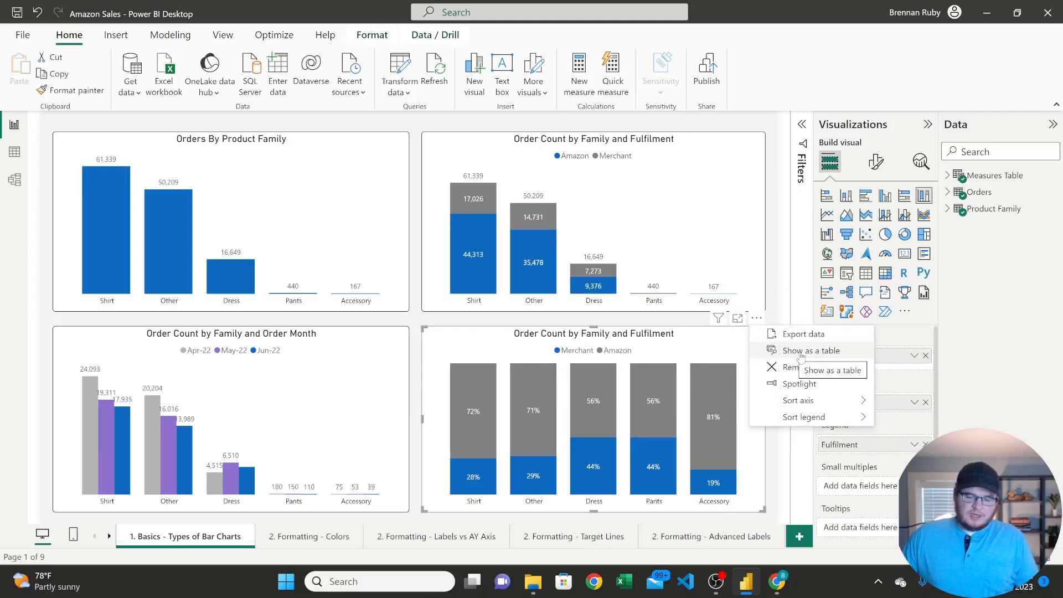
click(796, 385)
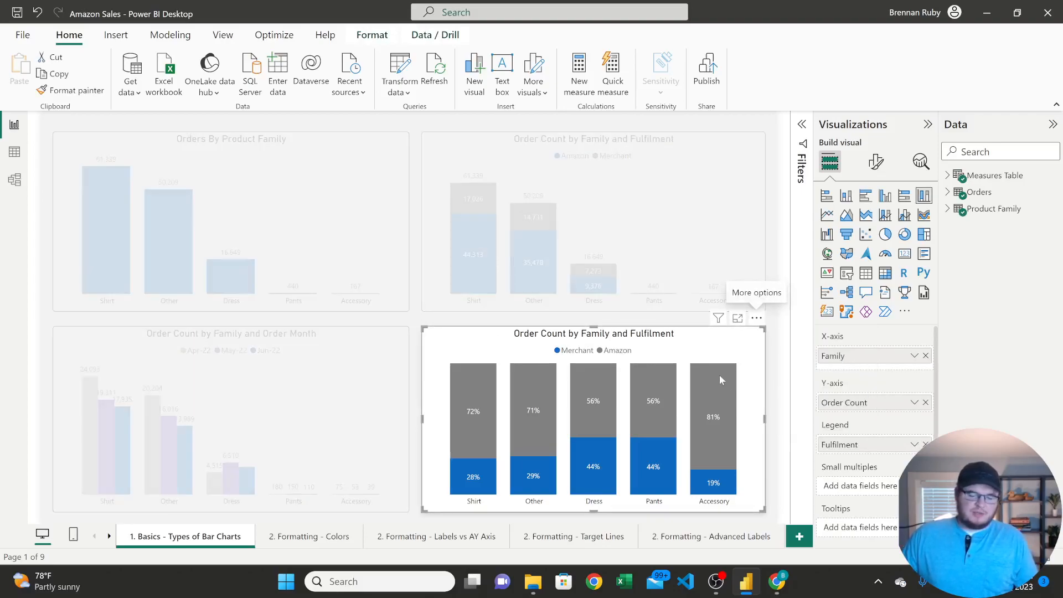
mouse_move(728, 380)
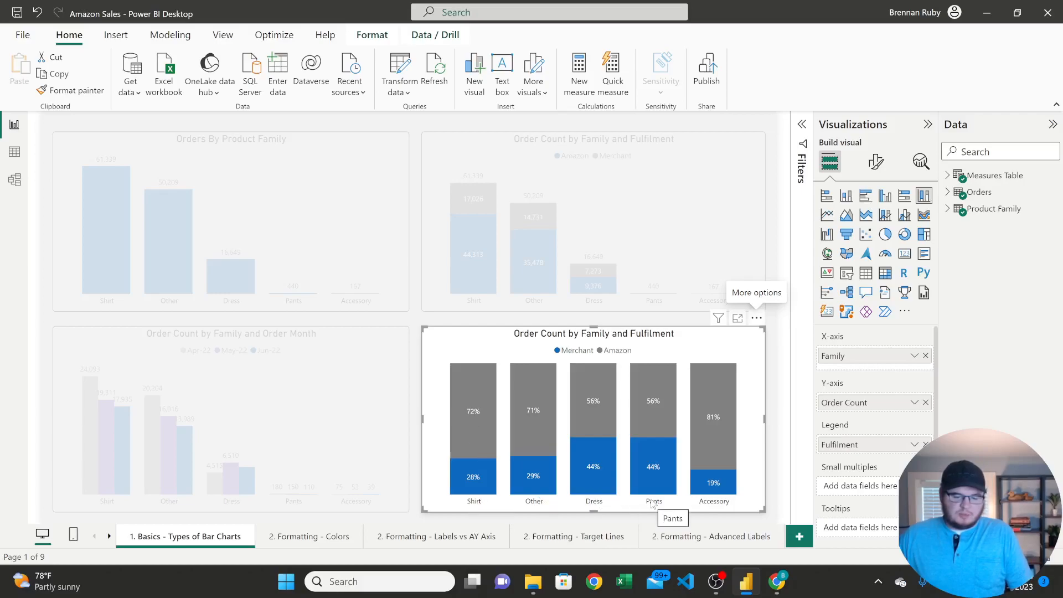
mouse_move(473, 440)
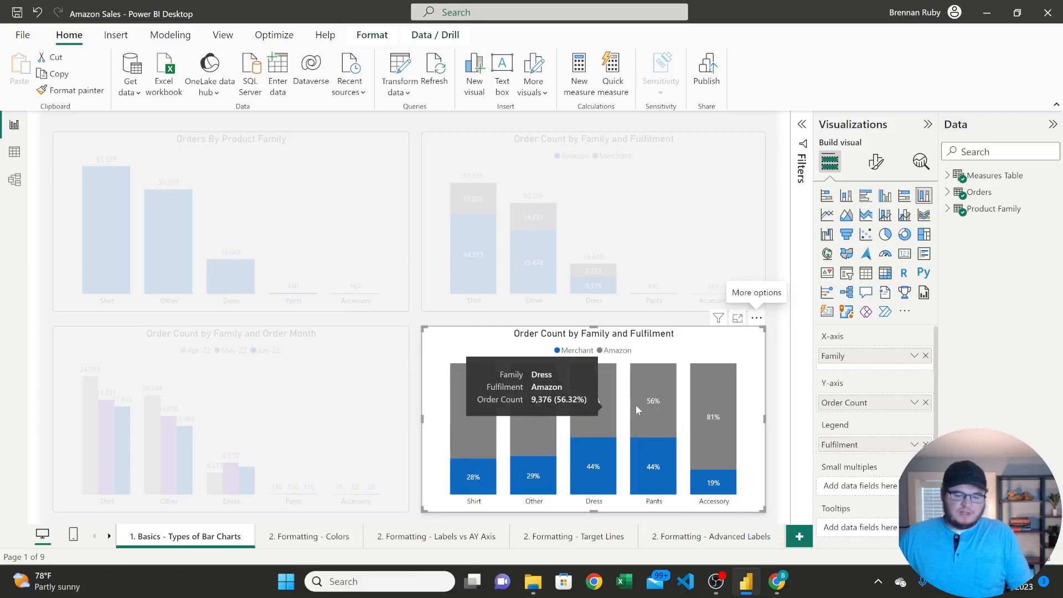
mouse_move(717, 418)
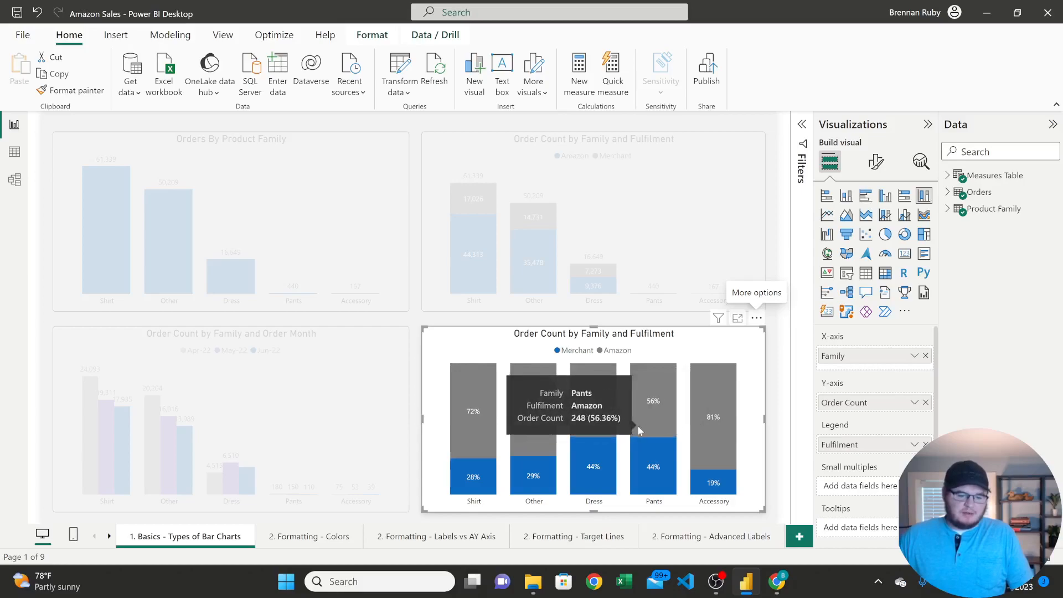
mouse_move(454, 483)
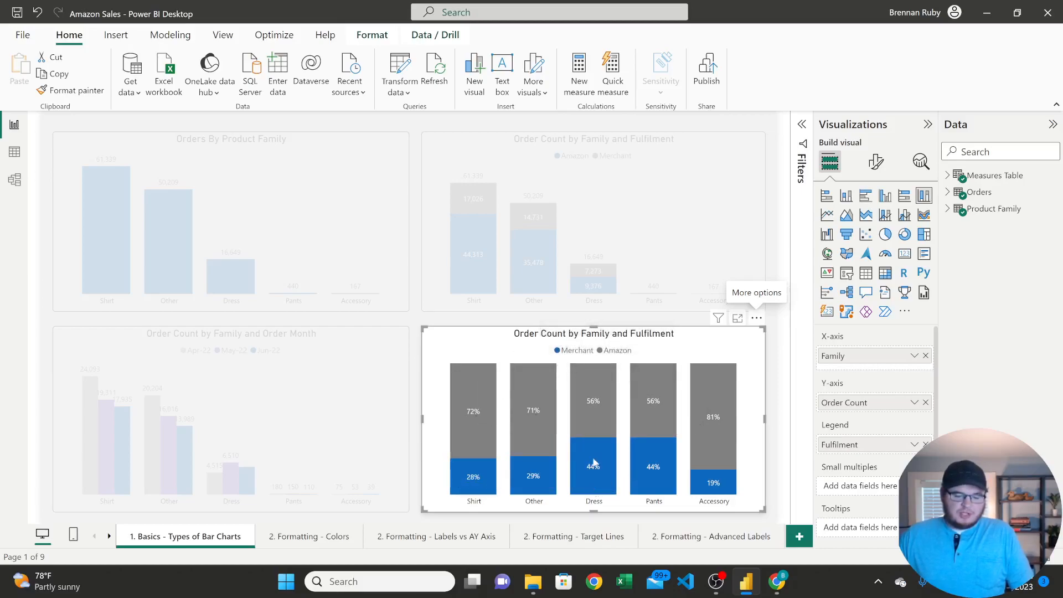
mouse_move(597, 465)
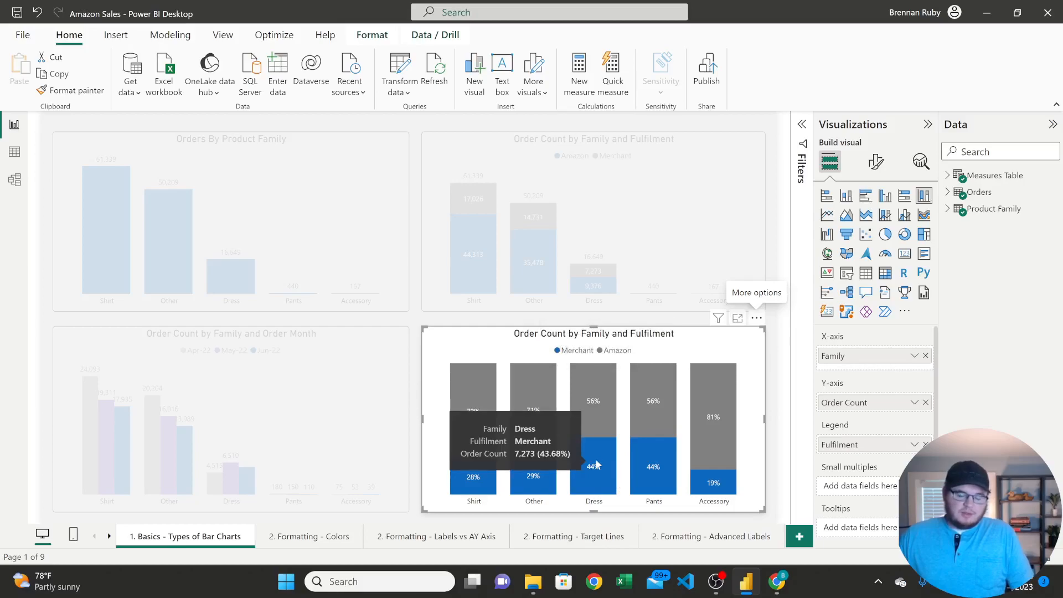
mouse_move(643, 471)
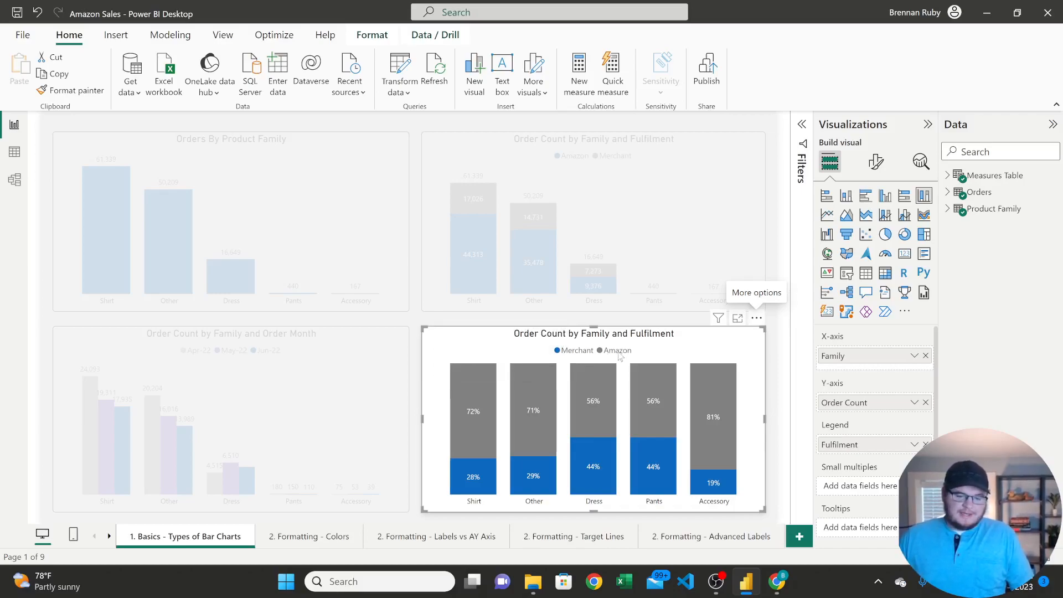
click(756, 318)
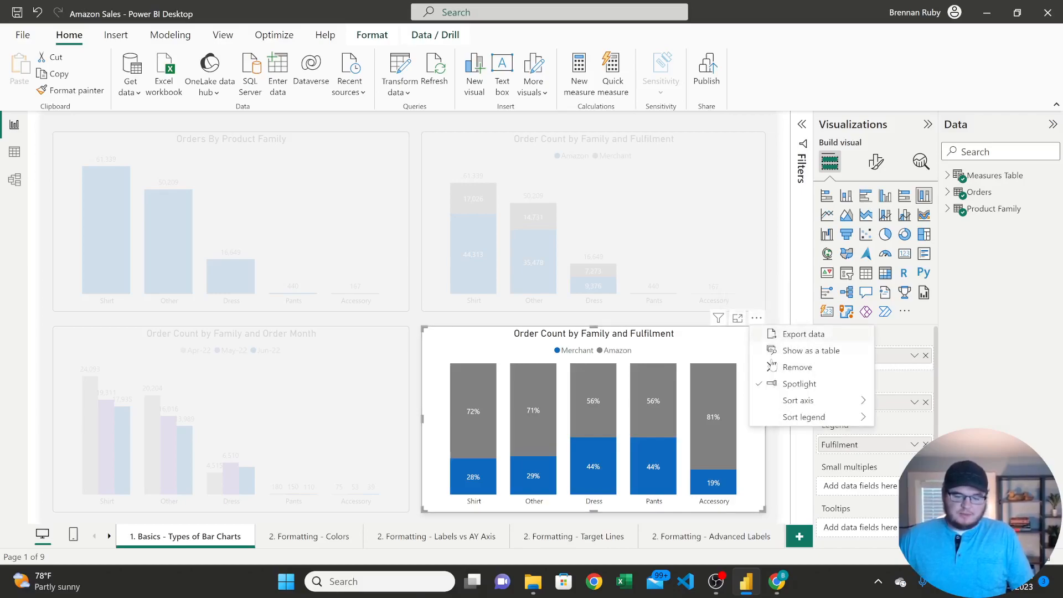
click(779, 385)
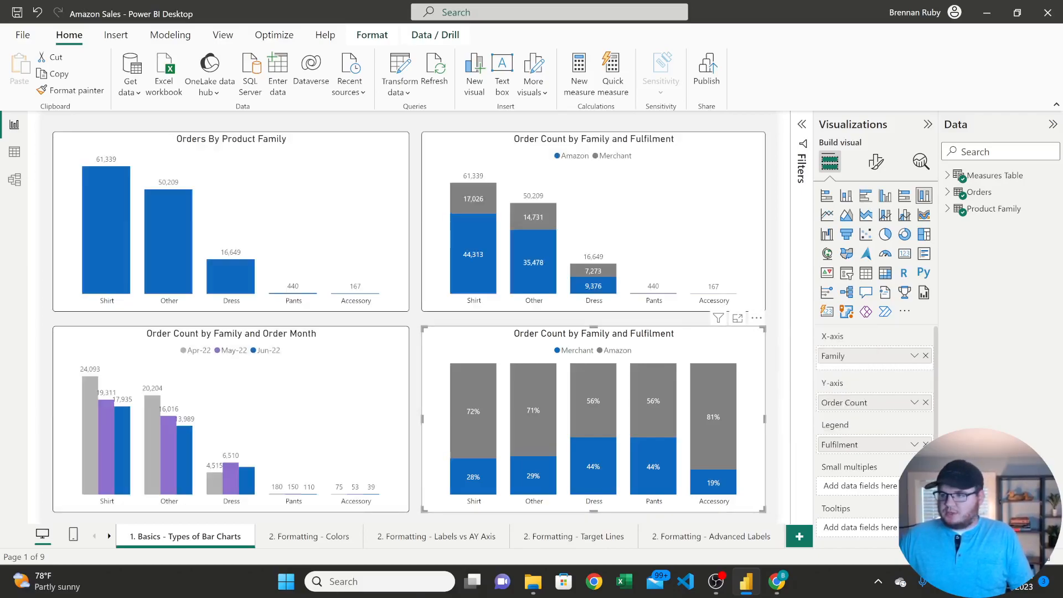
- Open the "2. Formatting - Colors" report page
click(305, 540)
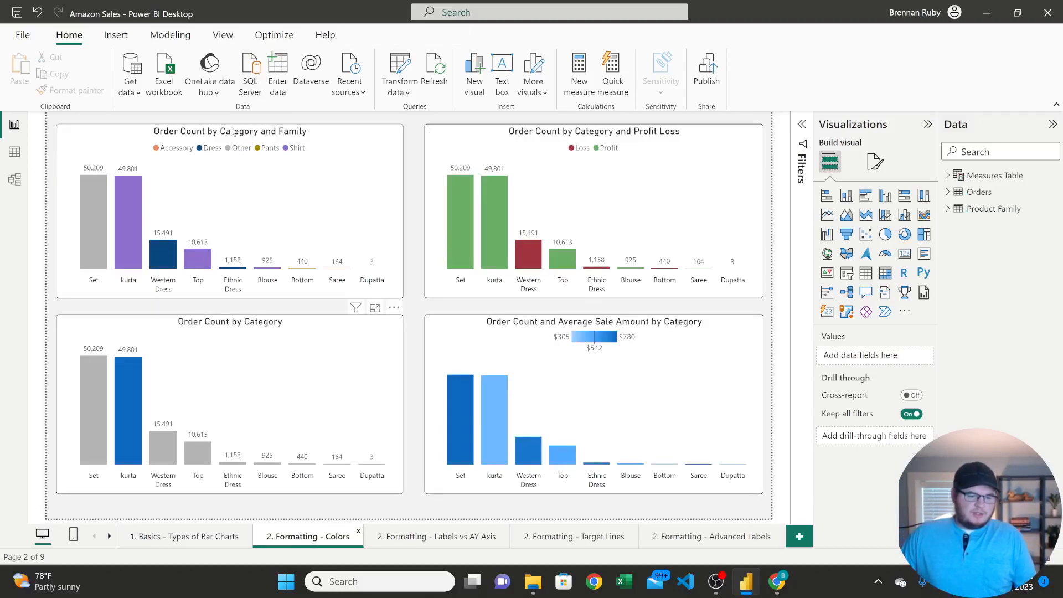
- Spotlight the Order Count by Category and Family chart, examine the family colors of the kurta, Western Dress and Top columns, and clear the spotlight
click(343, 136)
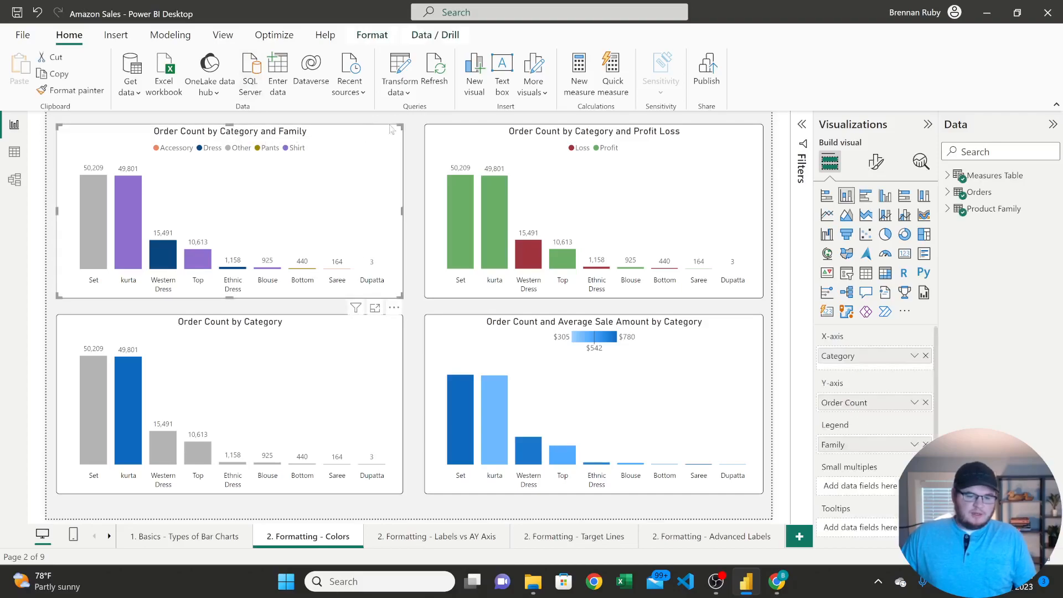
click(394, 308)
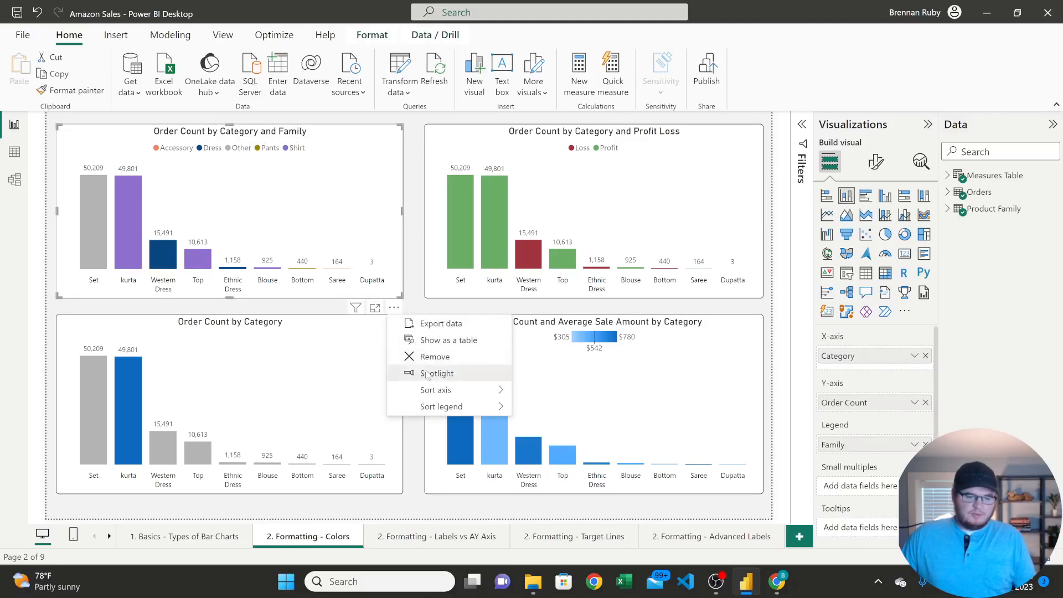
click(427, 375)
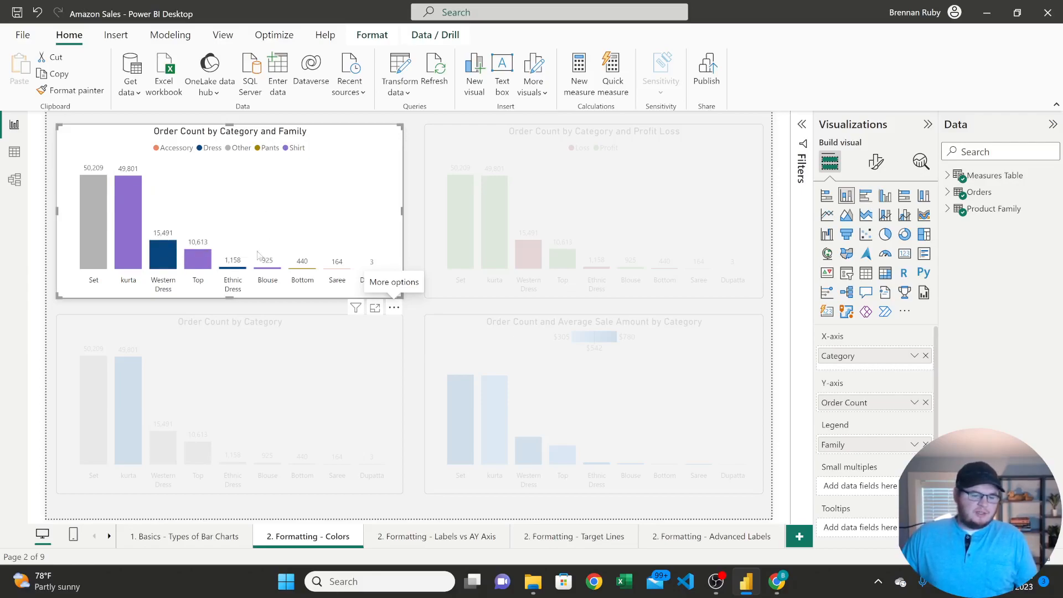
mouse_move(131, 237)
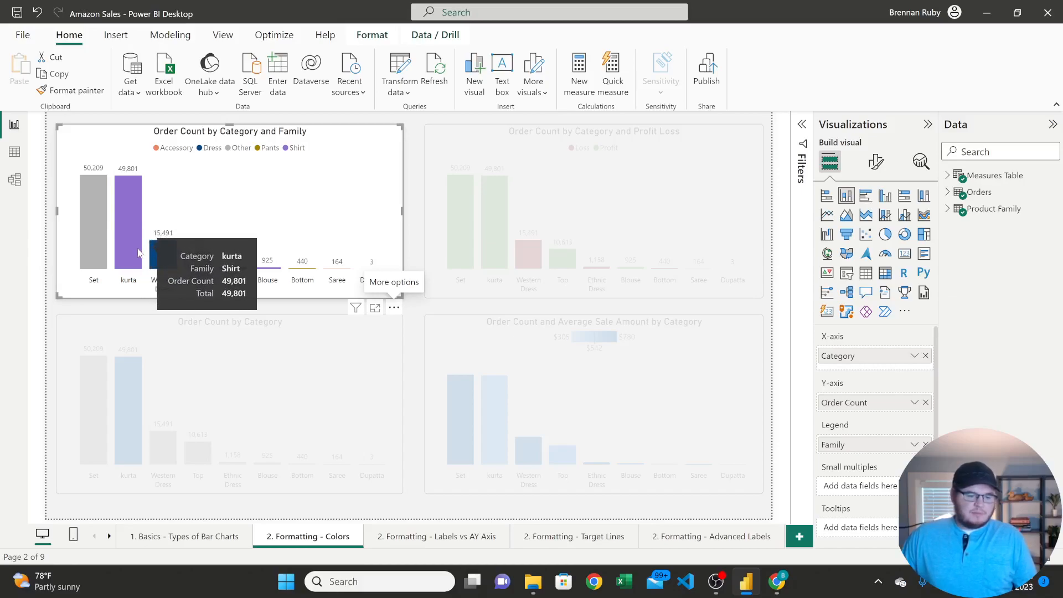
mouse_move(201, 267)
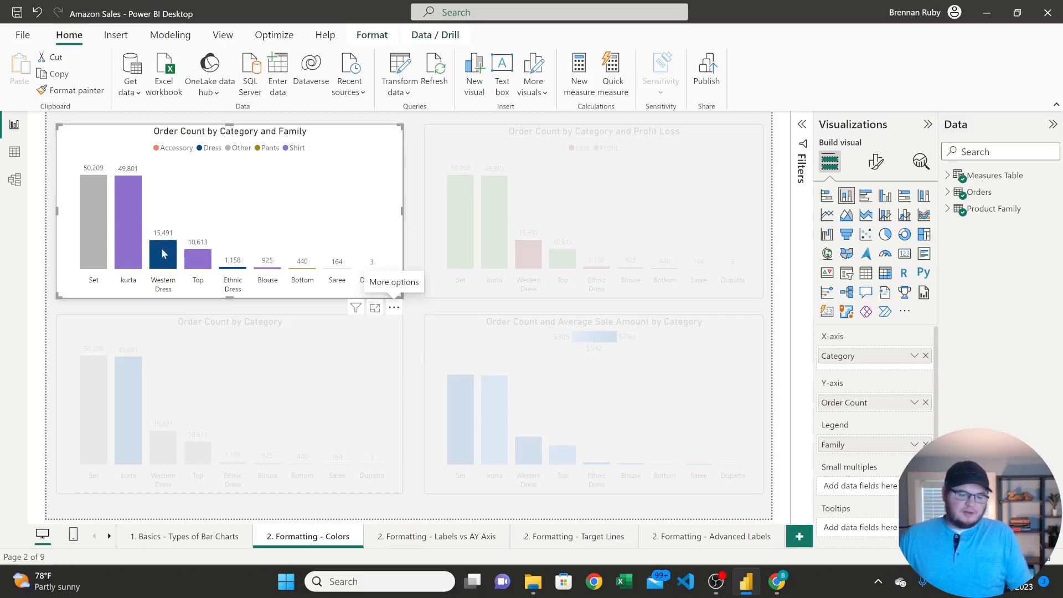
mouse_move(205, 259)
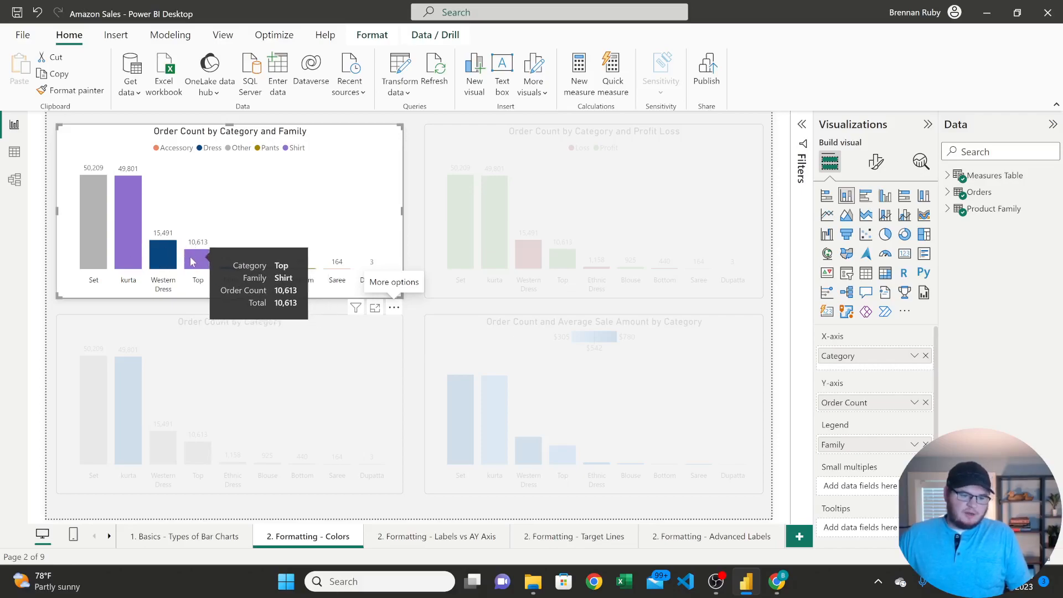
mouse_move(128, 225)
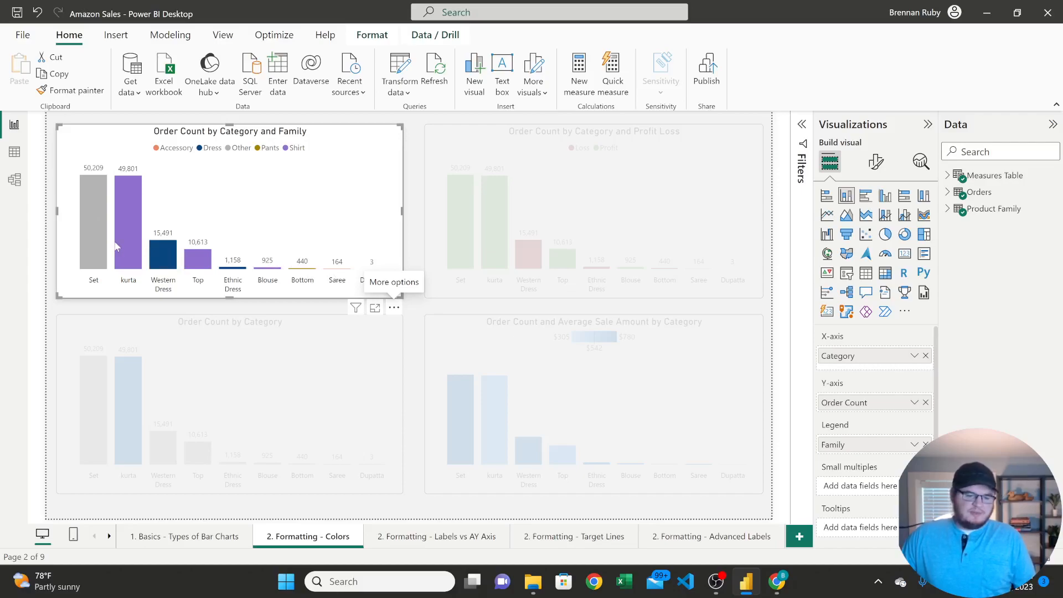
click(423, 172)
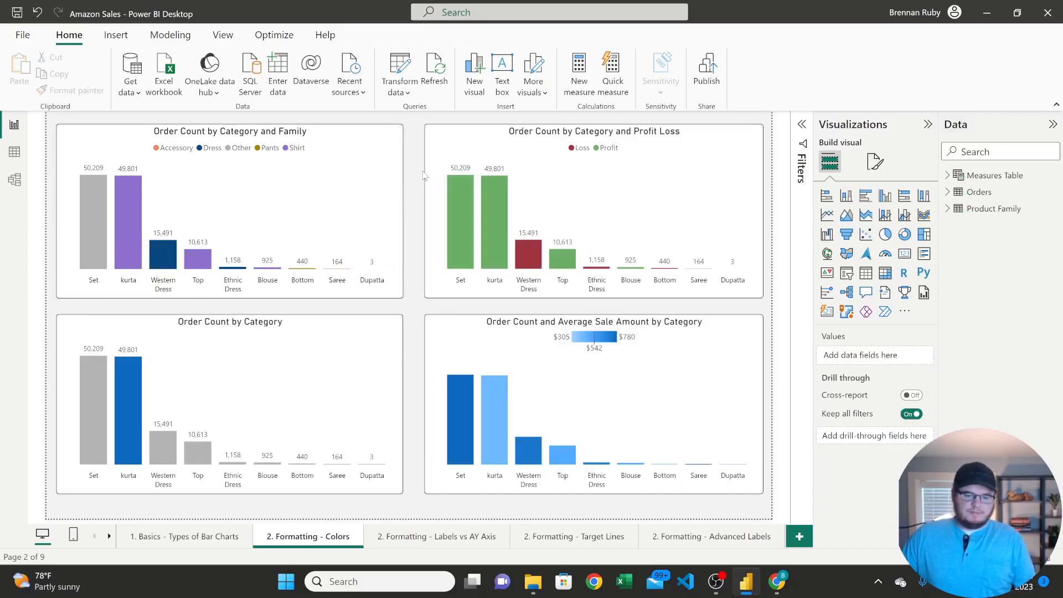
- Spotlight the Order Count by Category and Profit Loss chart and compare the Top, Western Dress and Set columns by profit or loss color
click(745, 137)
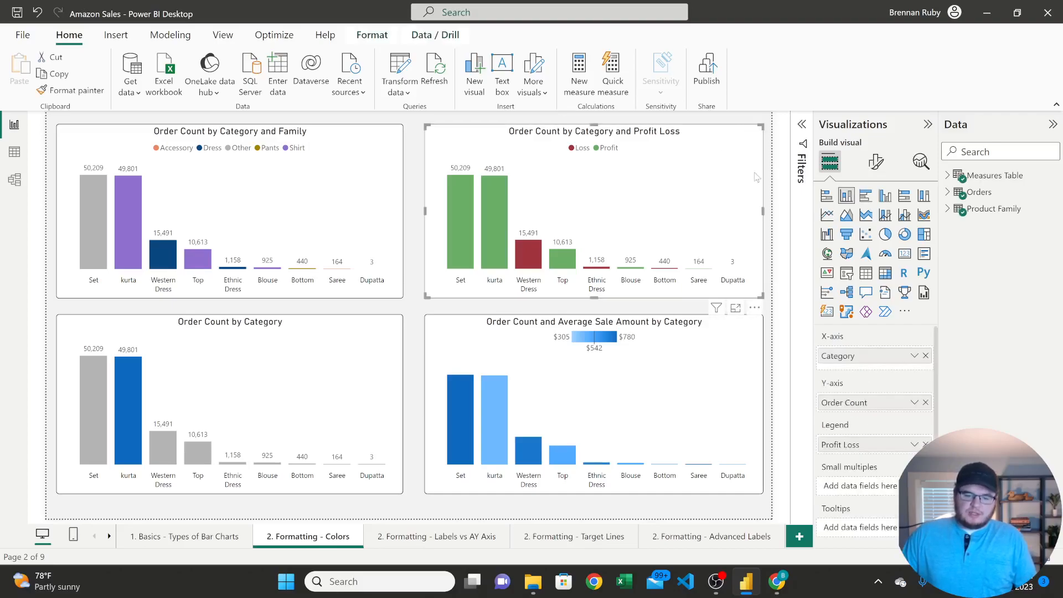
click(754, 307)
click(797, 373)
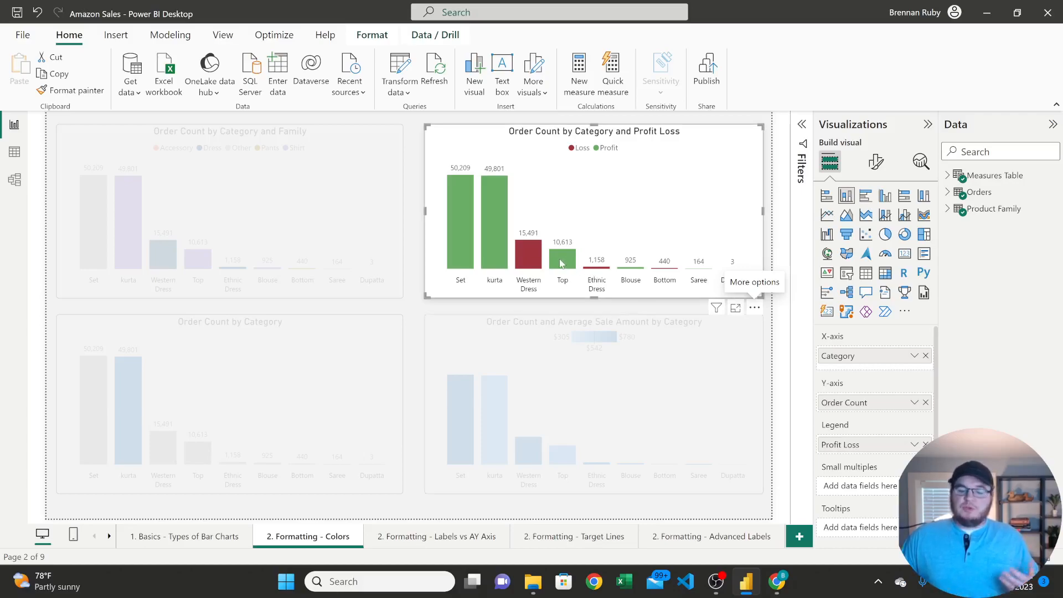
mouse_move(561, 264)
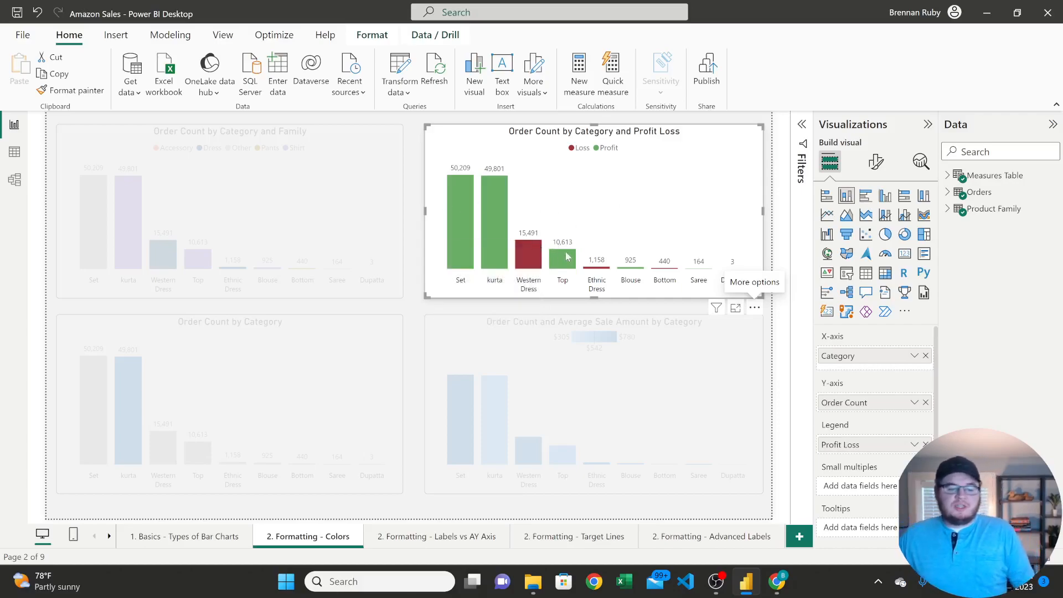
mouse_move(531, 248)
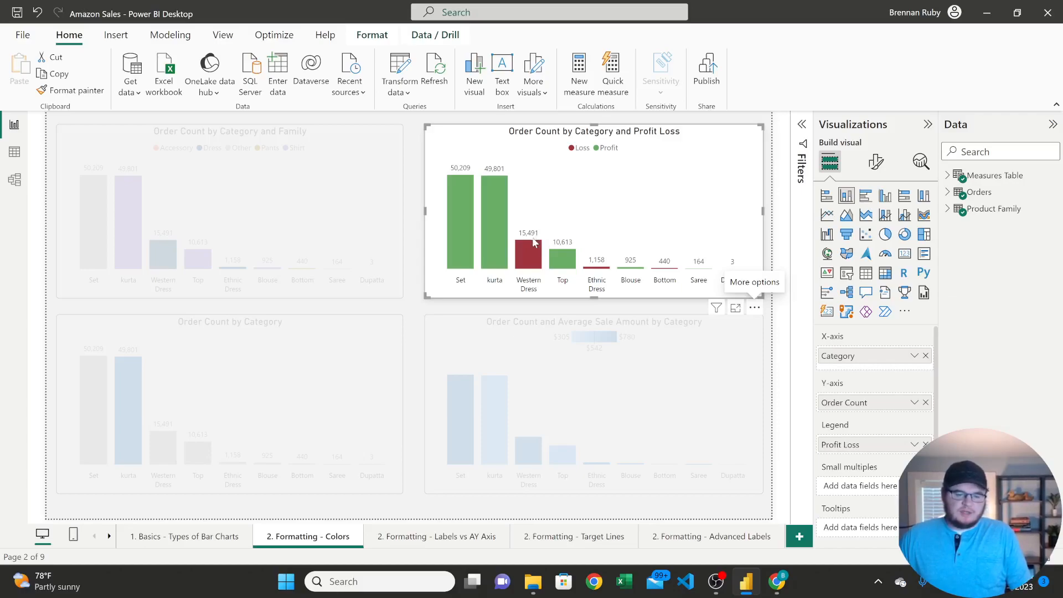
mouse_move(460, 216)
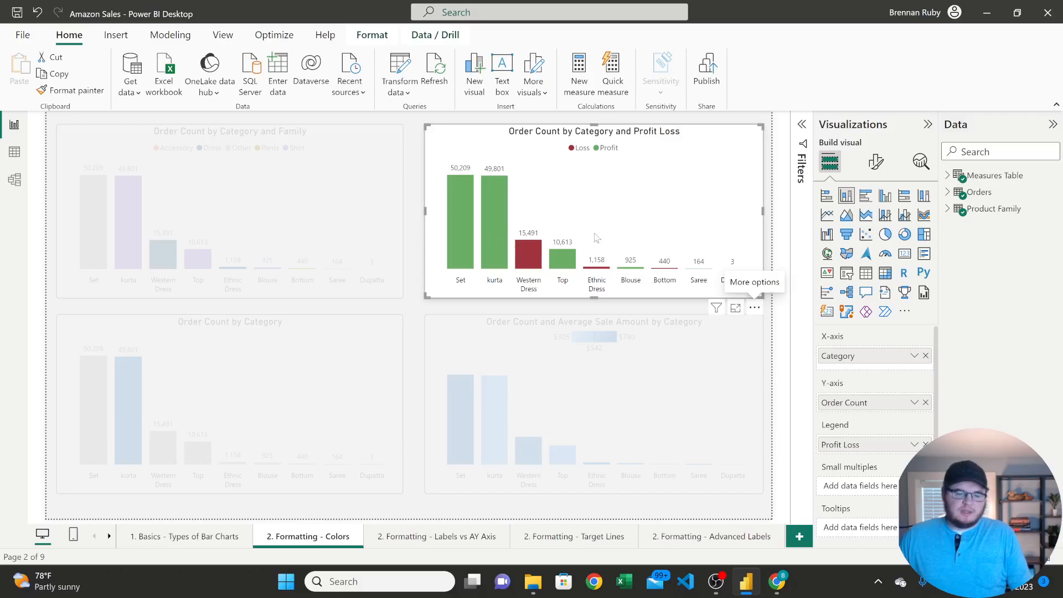
- Inspect the Loss and Profit column colors of the Profit Loss chart, look through the Measures Table fields, and clear the spotlight
click(877, 165)
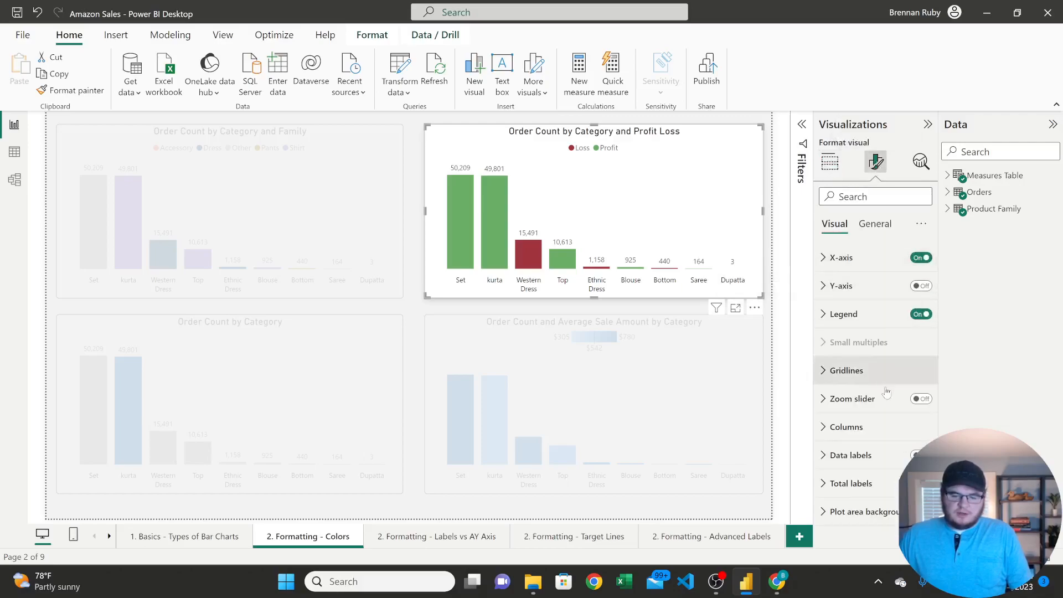
click(863, 435)
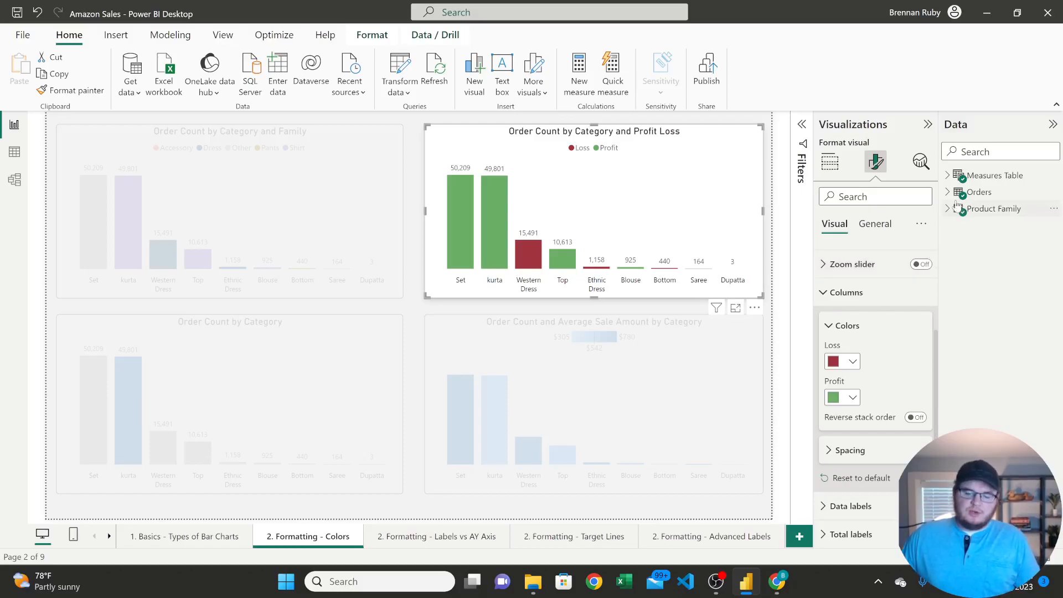
click(949, 176)
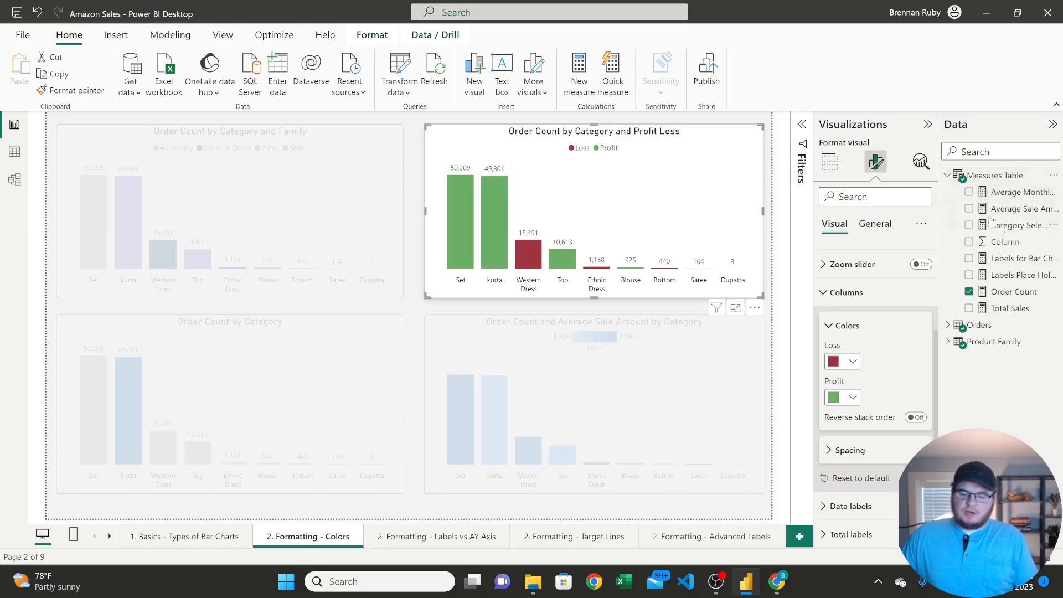
click(948, 176)
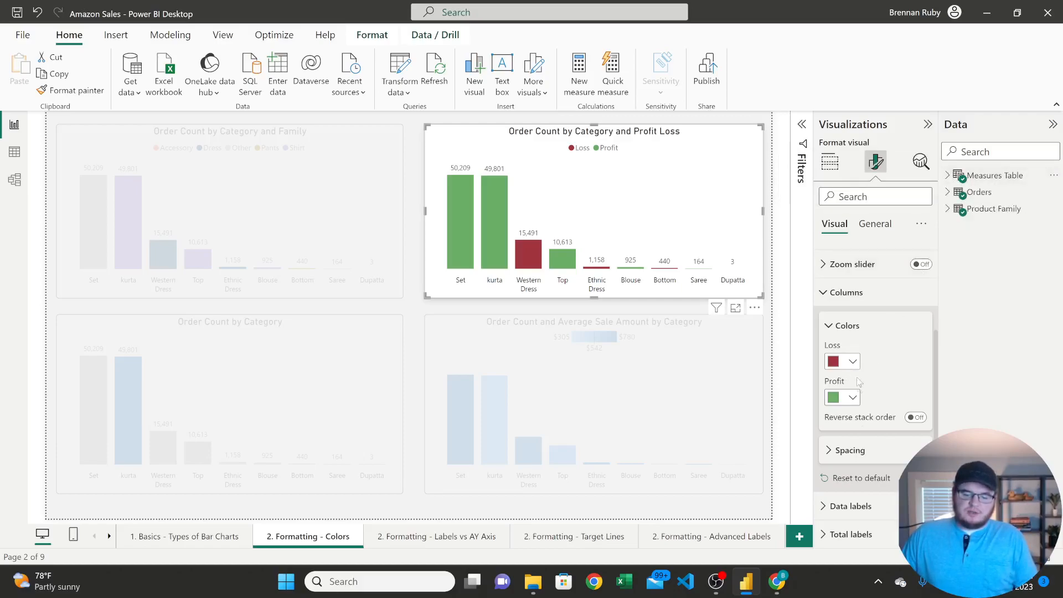
click(856, 293)
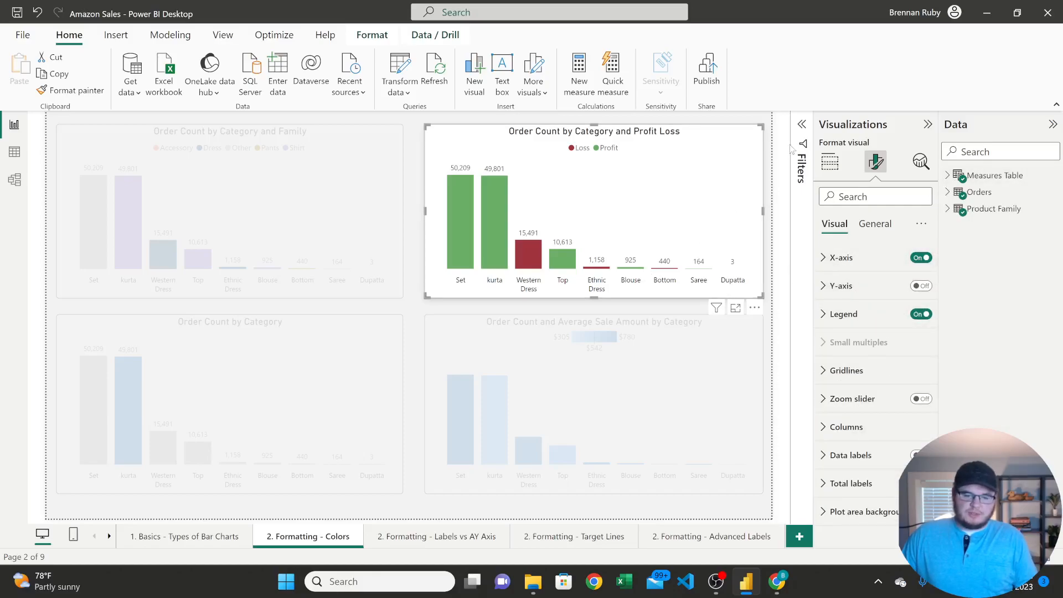
click(419, 307)
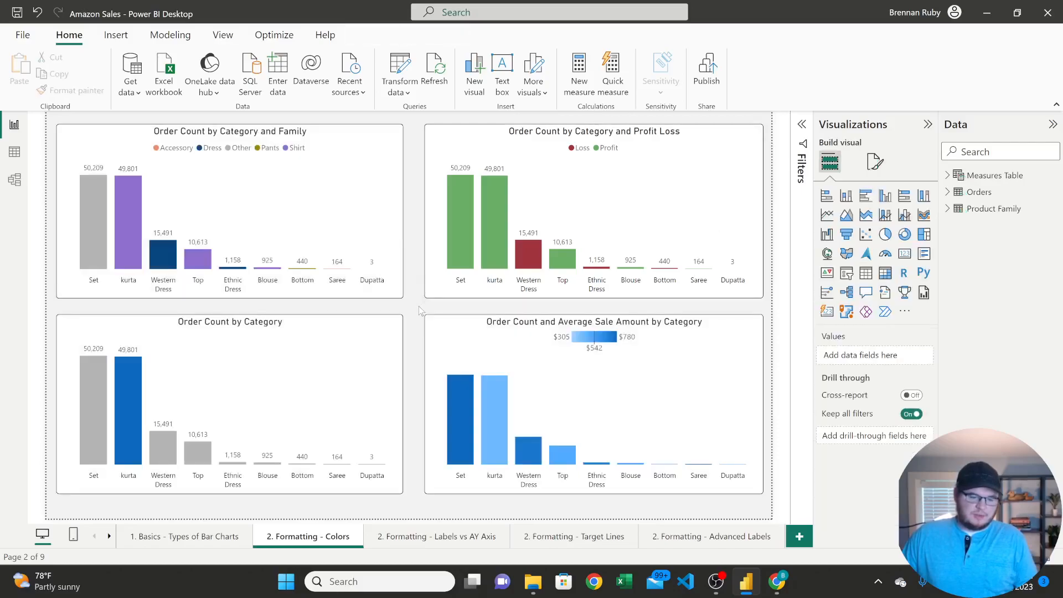
- Spotlight the Order Count by Category chart to examine its single highlighted kurta column, and turn the spotlight off
click(283, 331)
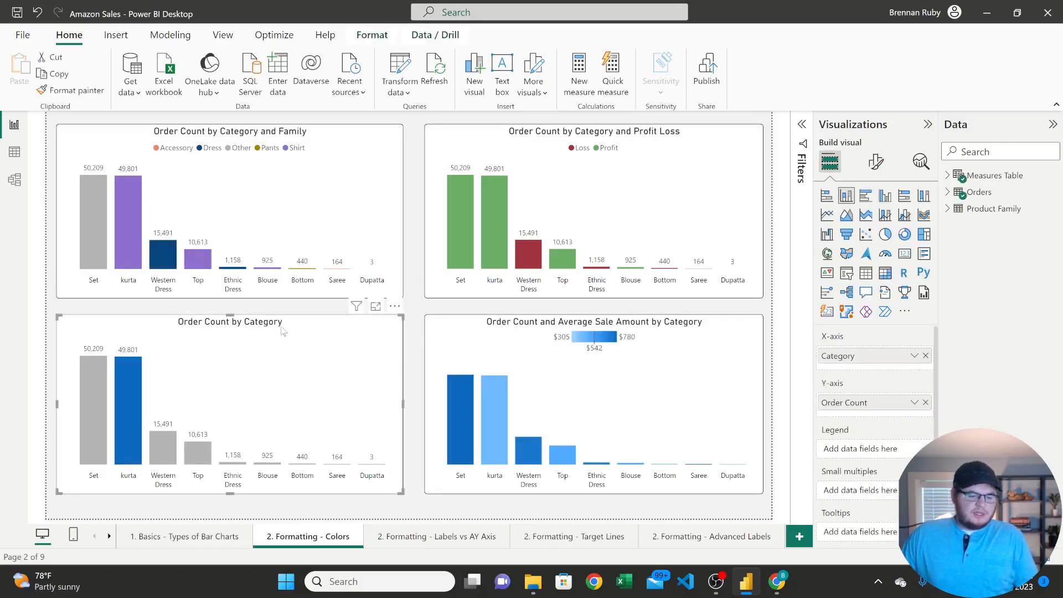
click(394, 306)
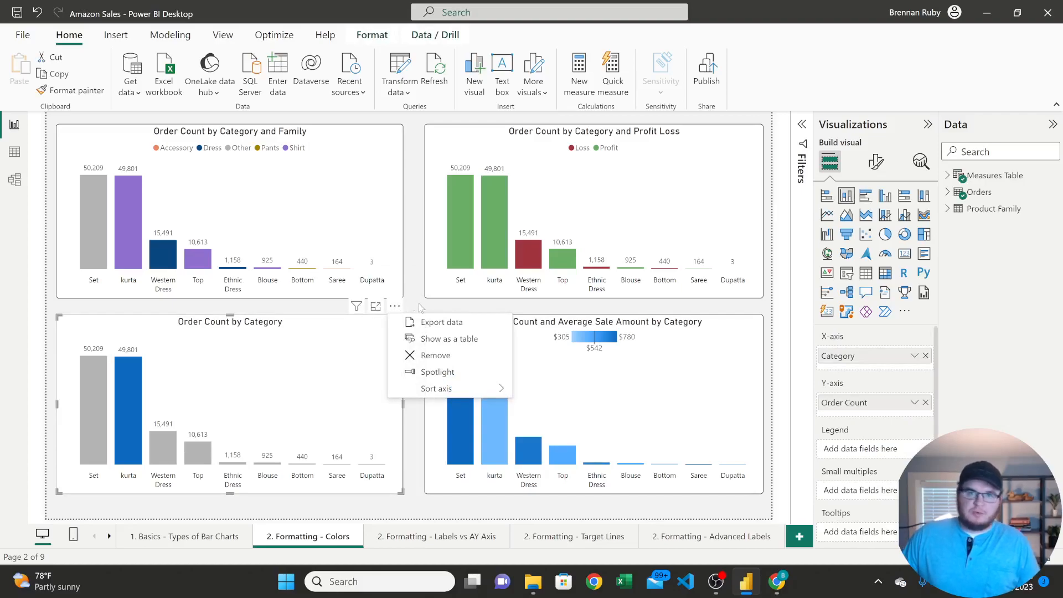
click(423, 373)
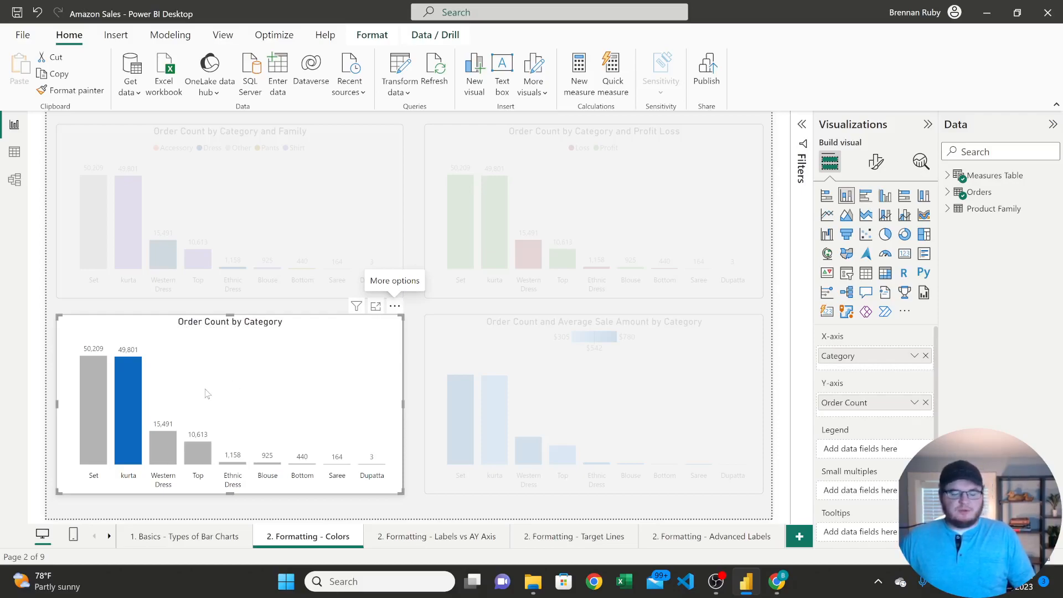
click(395, 306)
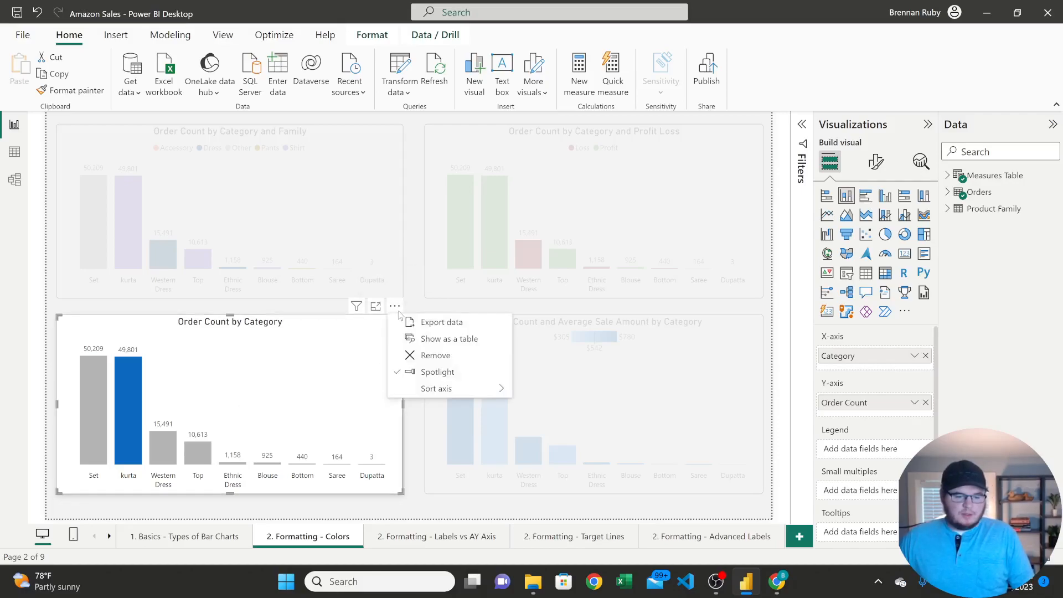
click(438, 372)
- Spotlight the Order Count and Average Sale Amount by Category chart, check the Set column's details against the color gradient, and clear the spotlight
click(503, 330)
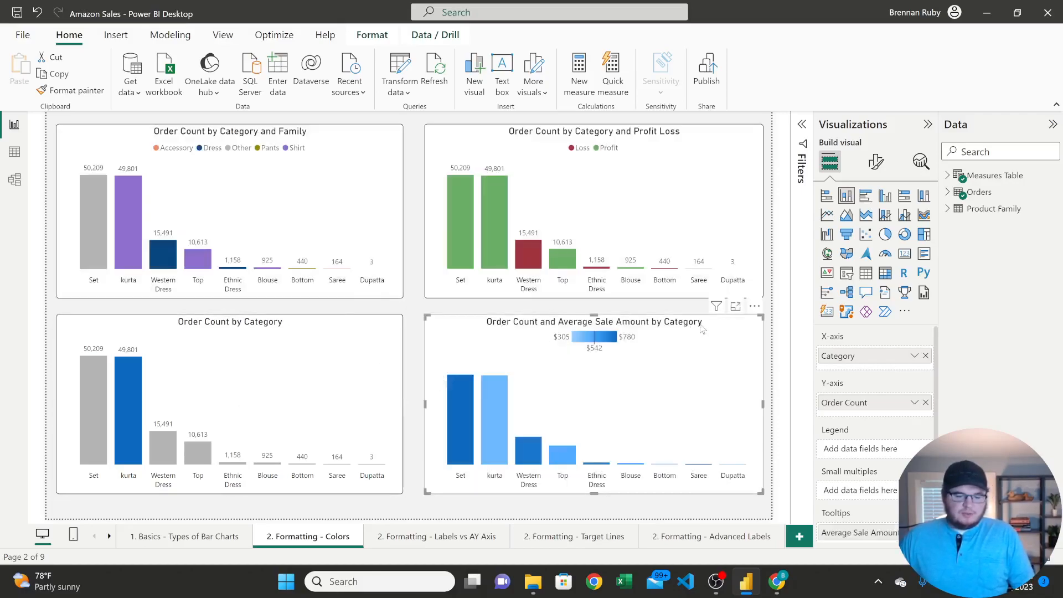
click(754, 308)
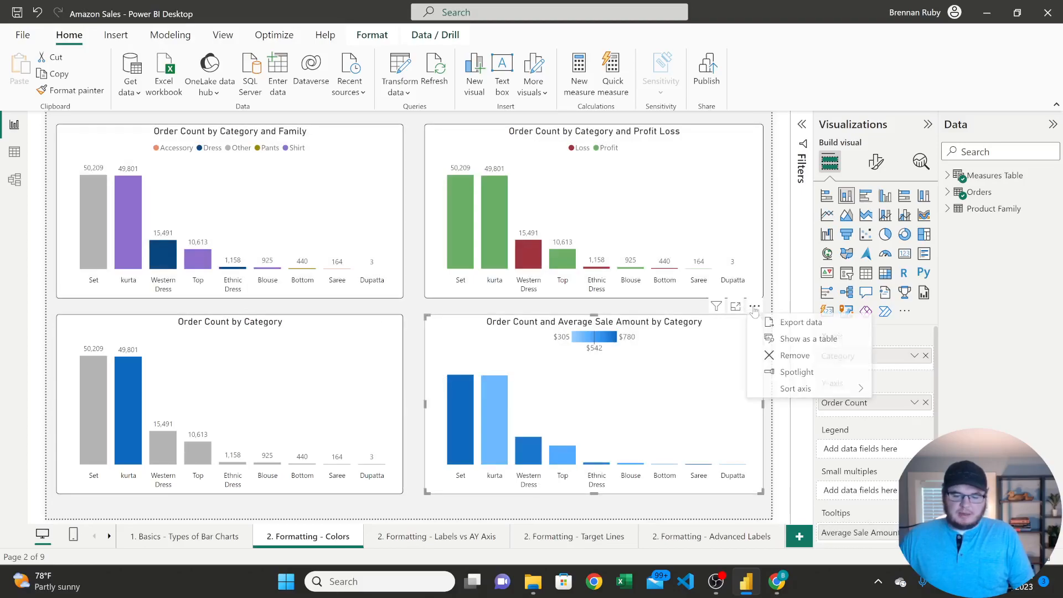
click(789, 371)
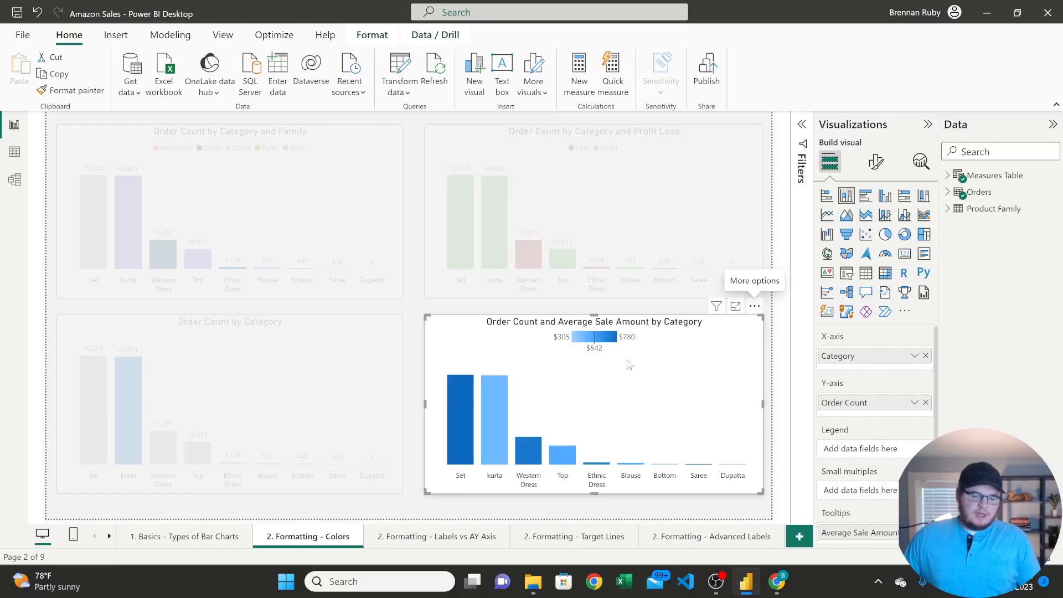
mouse_move(463, 412)
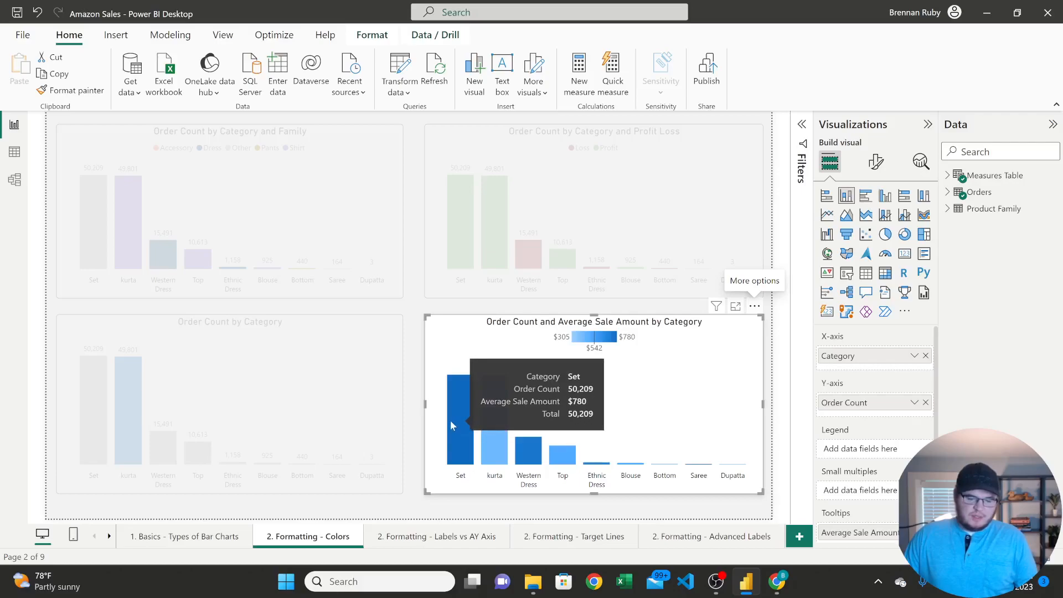
click(410, 425)
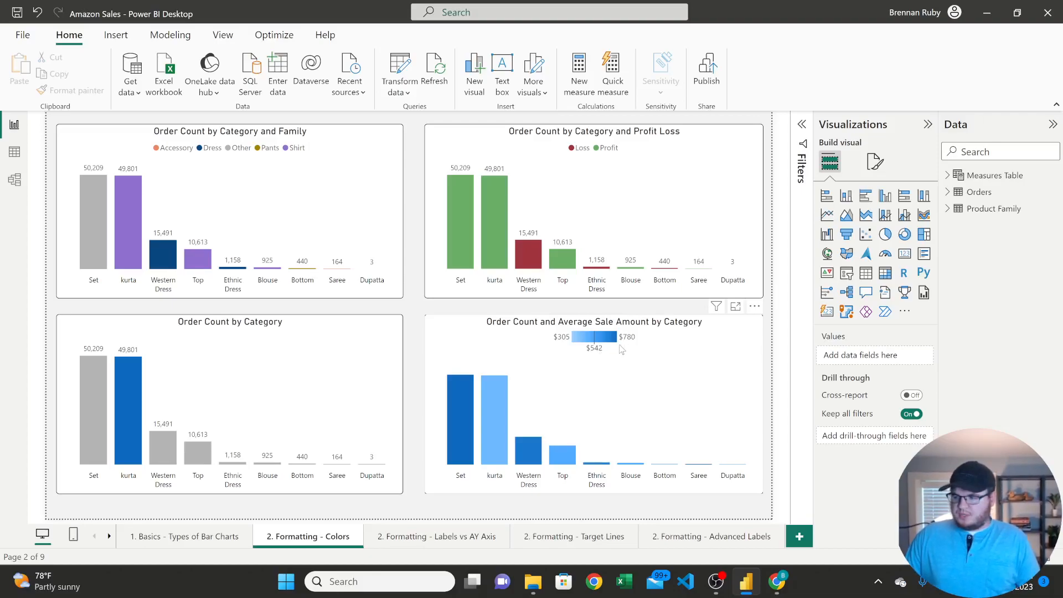
- Open the "2. Formatting - Labels vs AY Axis" report page and show the format settings of the Order Count by Order Month chart
click(402, 537)
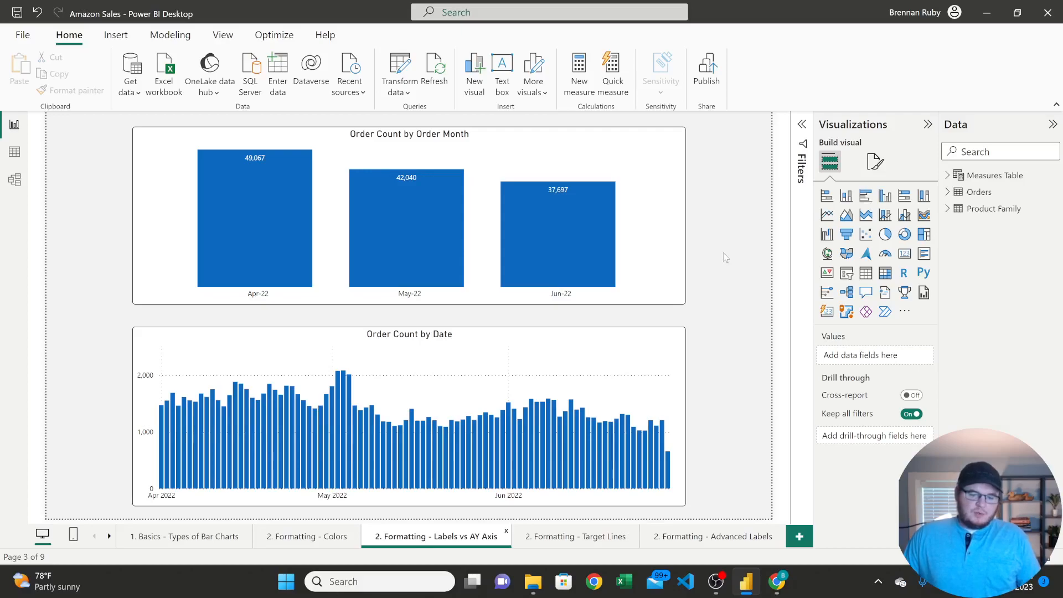
click(568, 138)
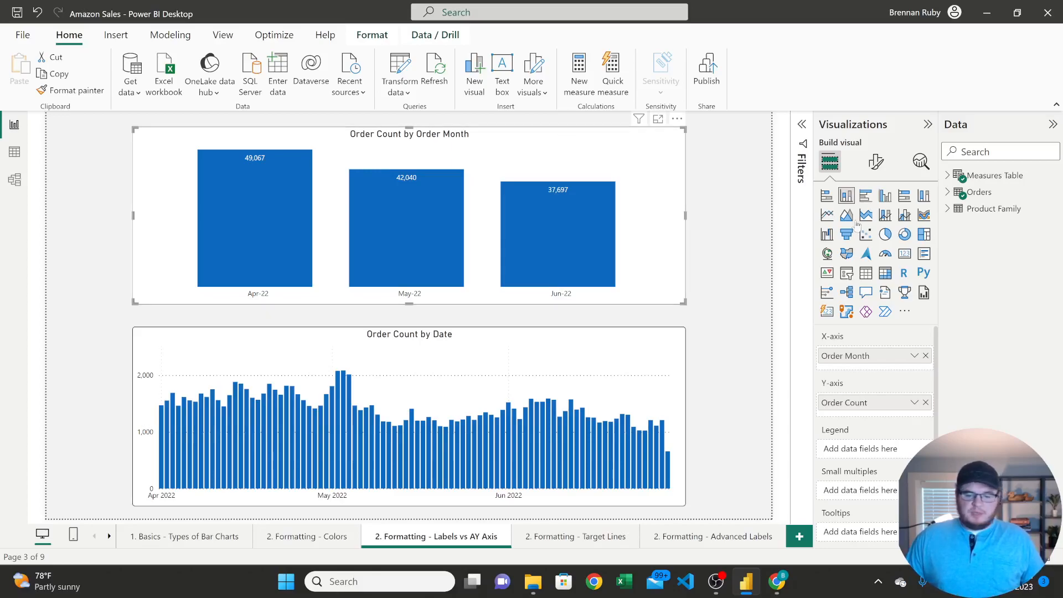
click(877, 160)
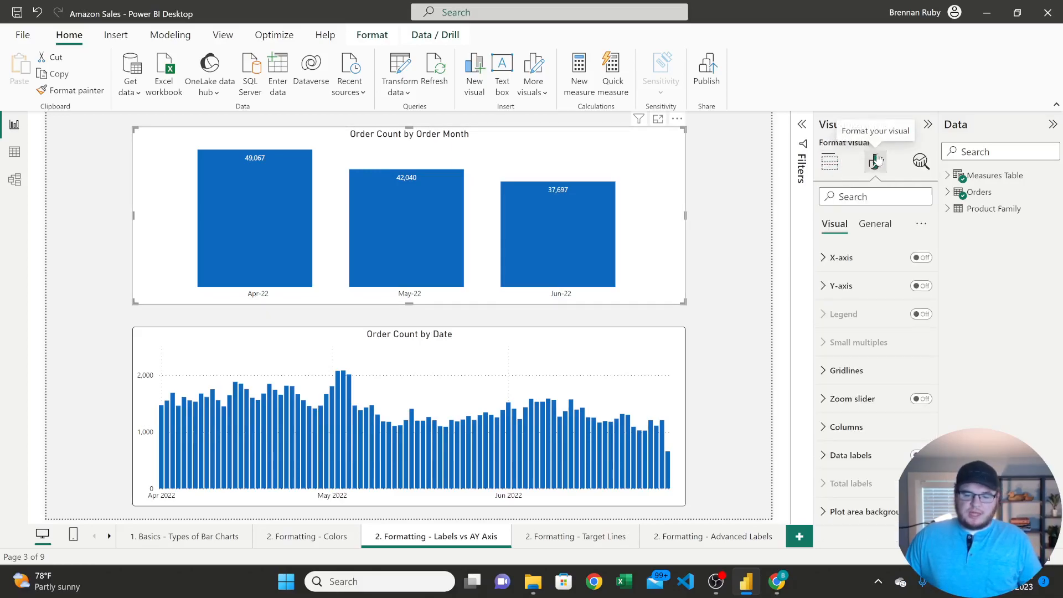
- Turn on the Y-axis of the Order Count by Order Month chart to compare it with the data labels, and turn it off again
click(921, 285)
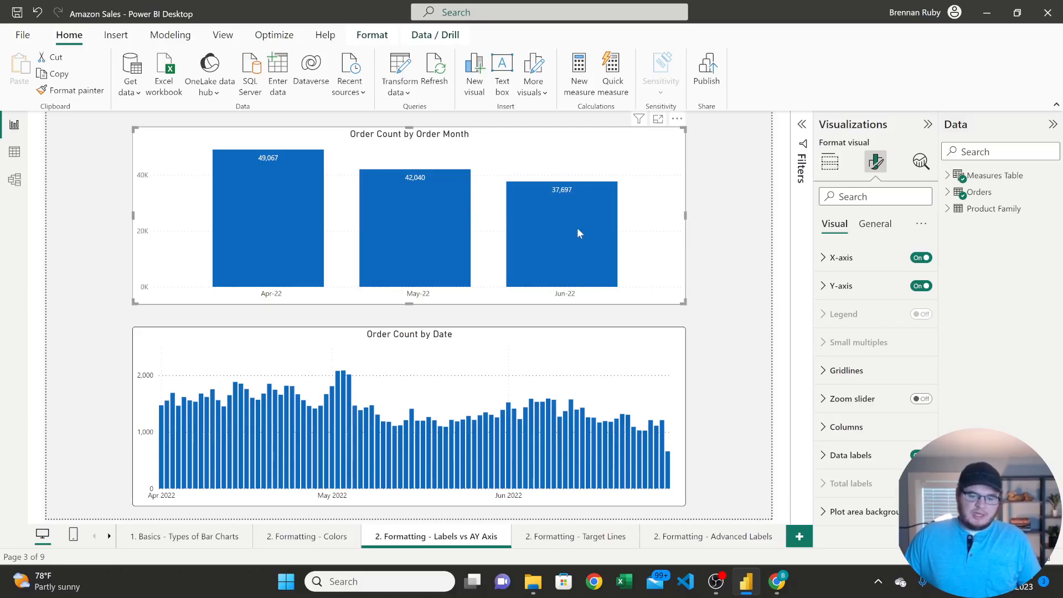
mouse_move(578, 229)
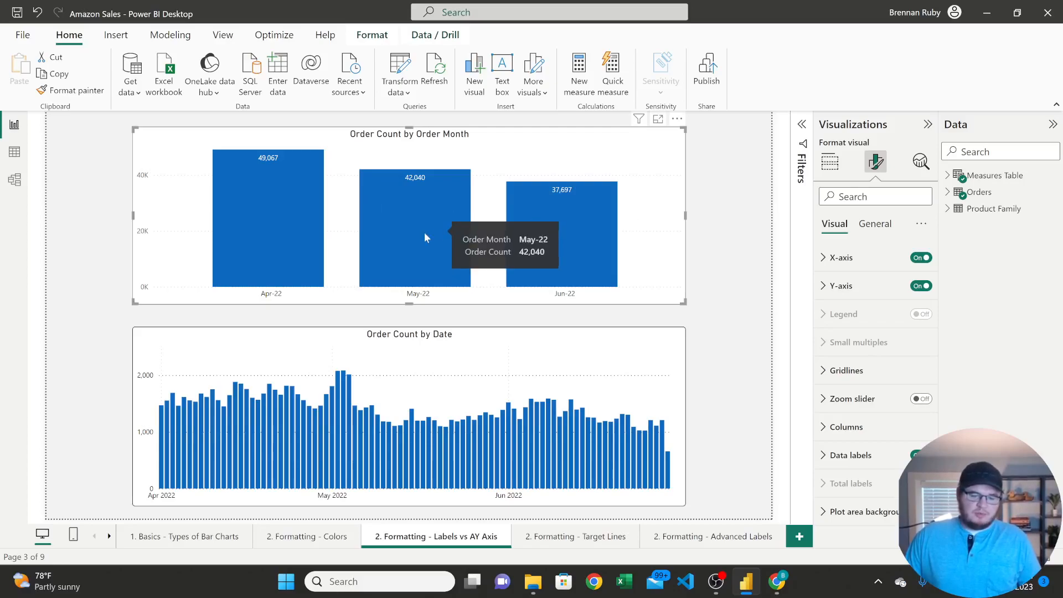
click(921, 286)
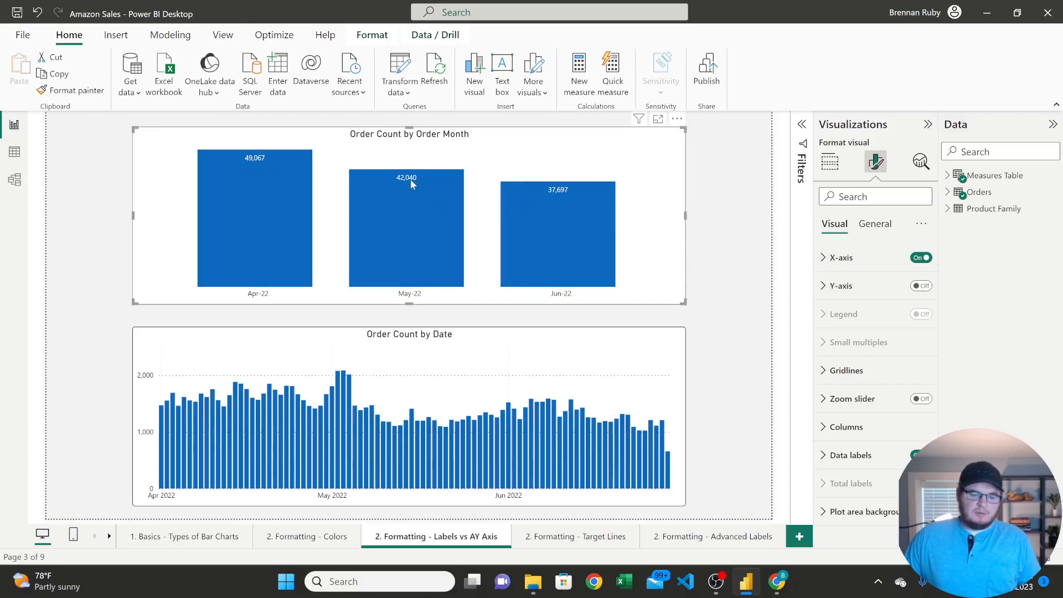
mouse_move(576, 204)
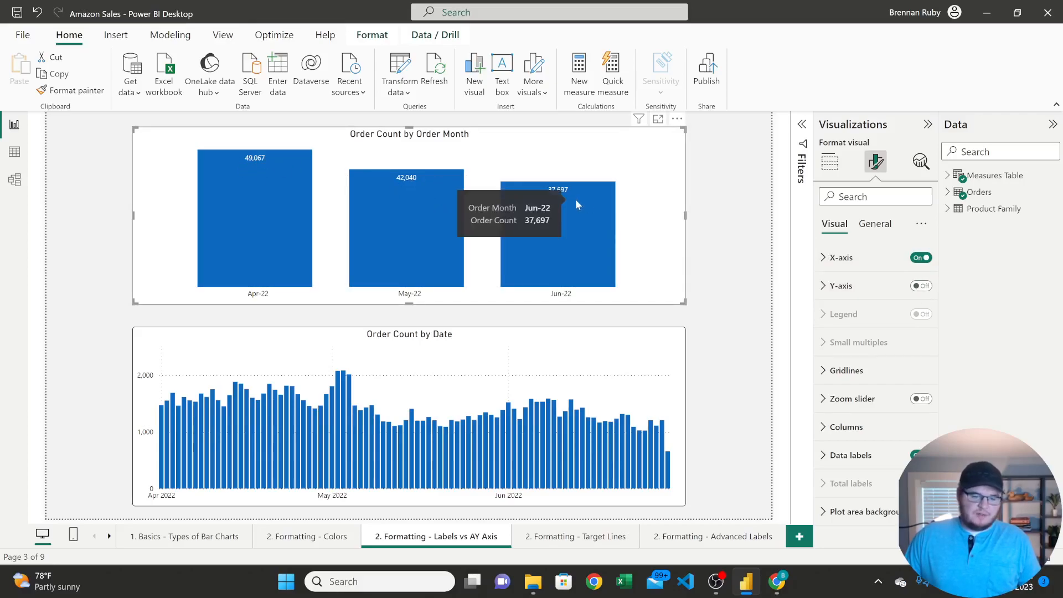
- Examine the order counts of the monthly columns in the Order Count by Order Month chart
mouse_move(353, 181)
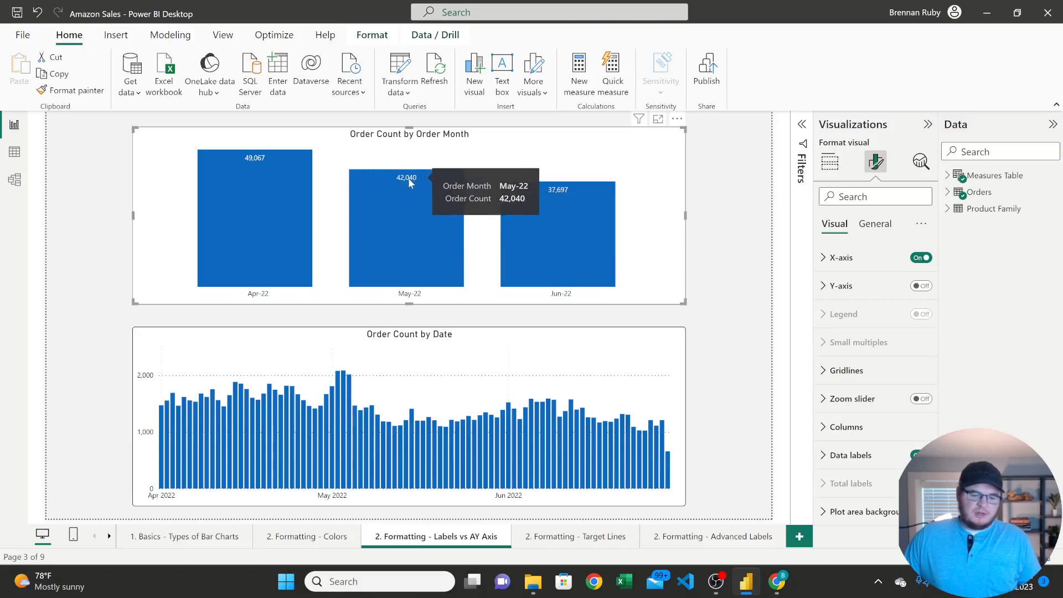
mouse_move(282, 191)
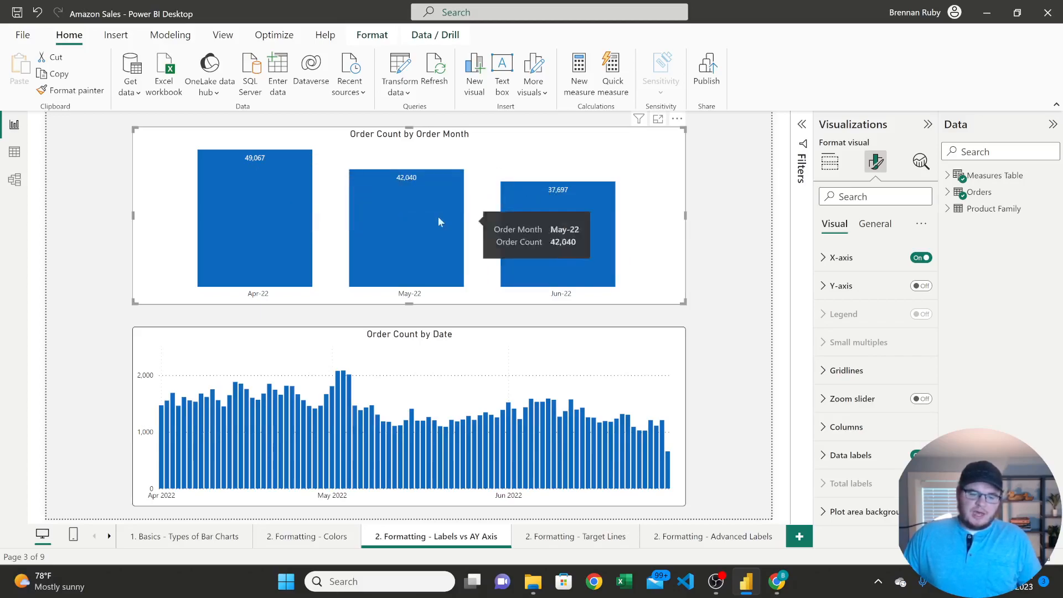
mouse_move(264, 221)
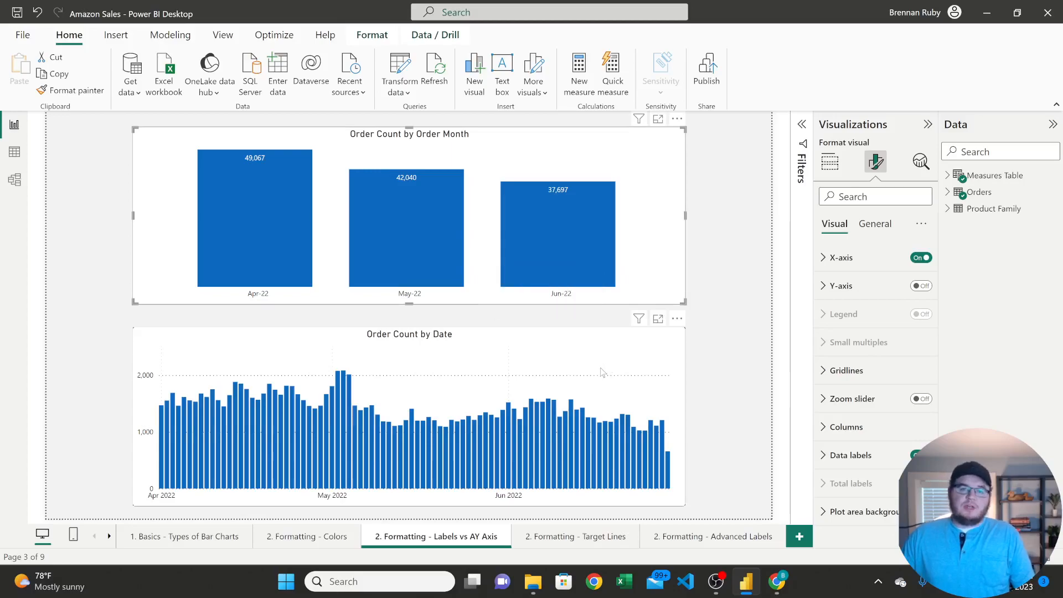
- Turn on the data labels of the Order Count by Date chart to compare them with its Y-axis, and turn them off again
mouse_move(294, 440)
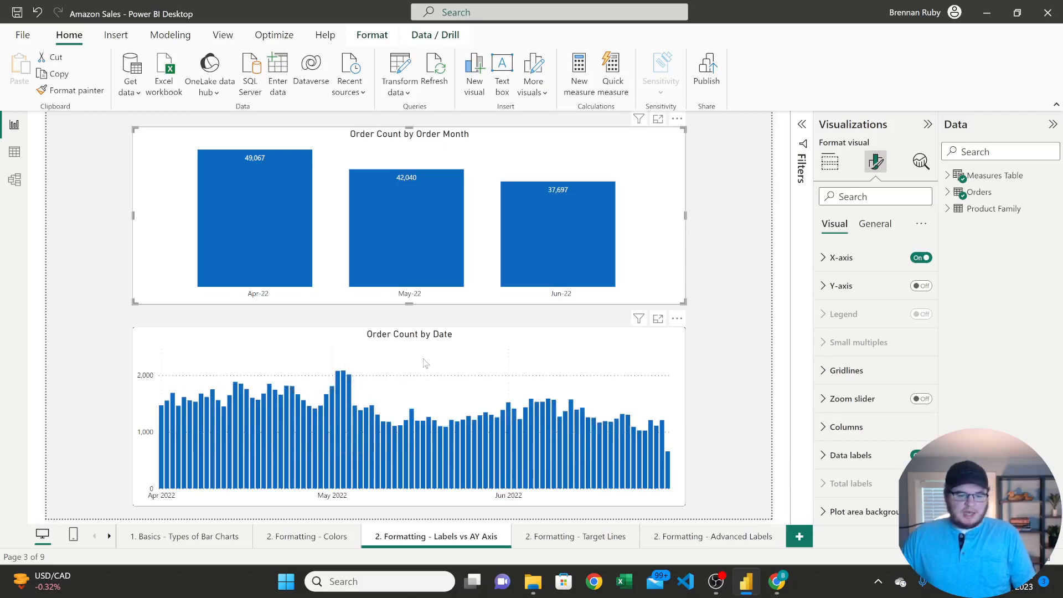
click(451, 342)
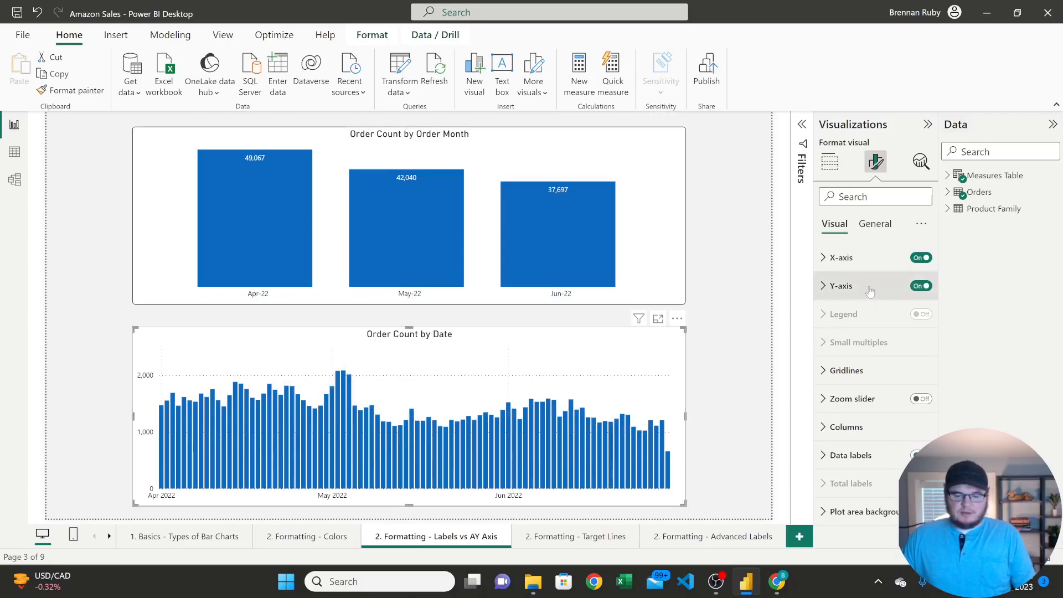
click(917, 455)
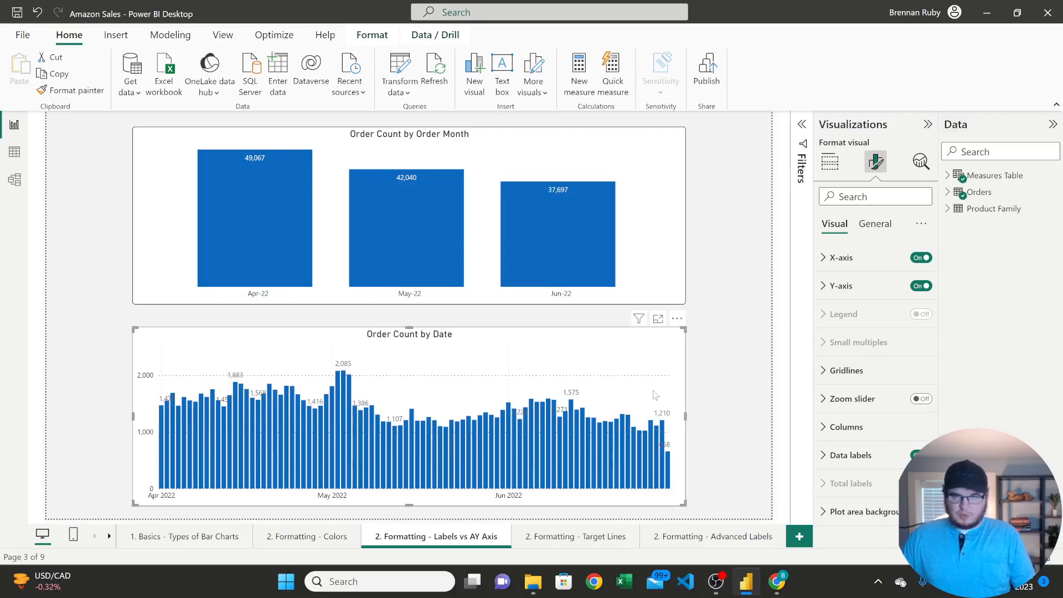
click(914, 455)
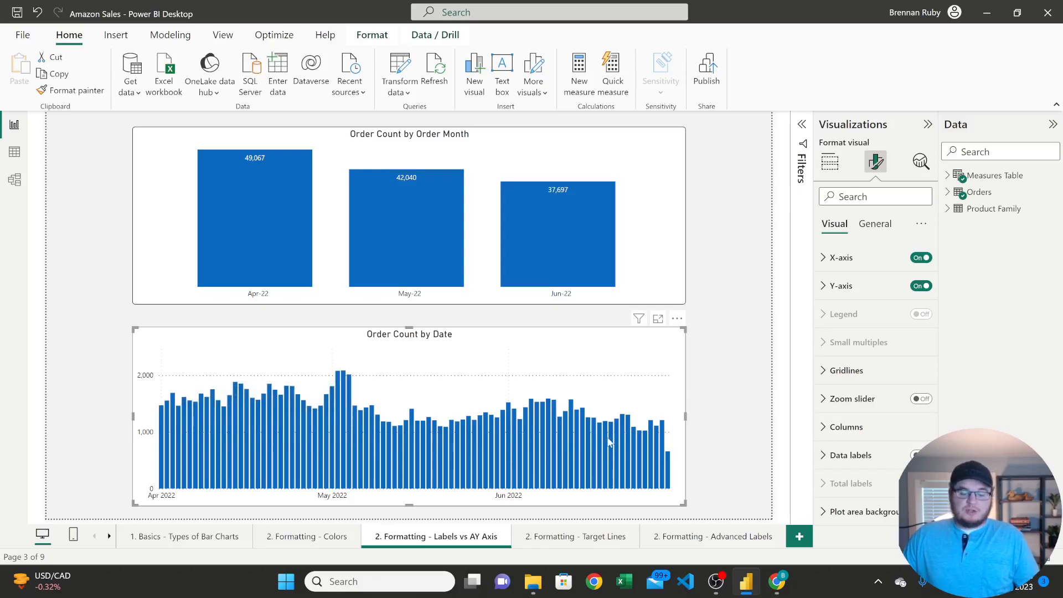
mouse_move(602, 442)
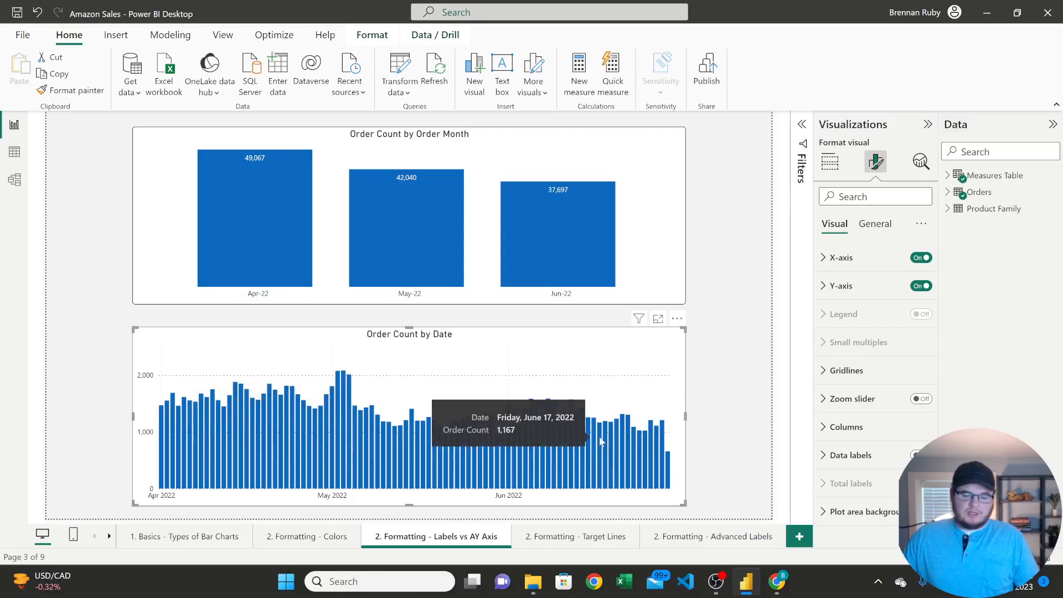
click(741, 405)
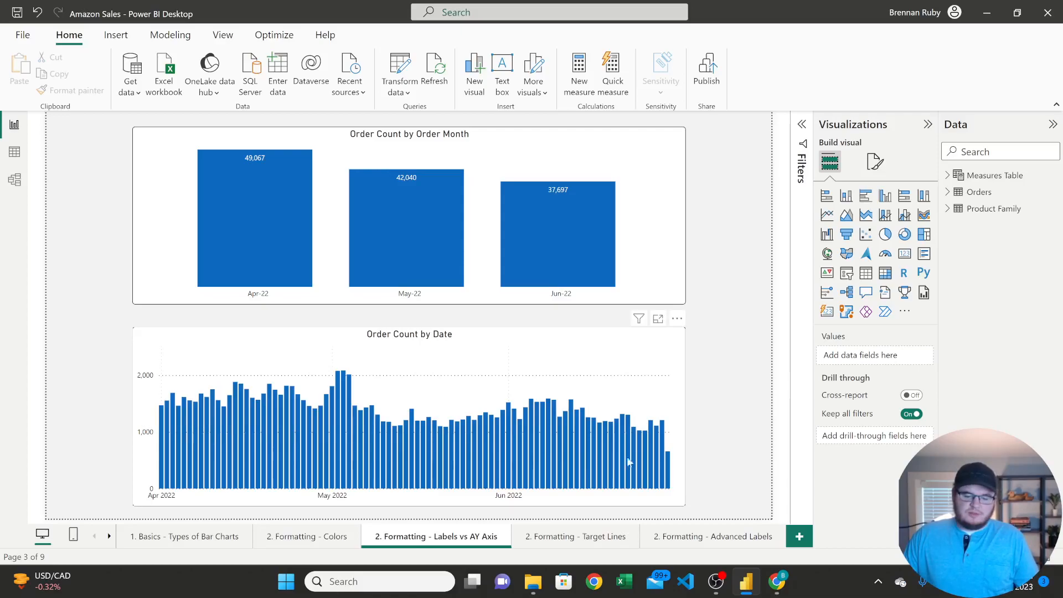
mouse_move(642, 465)
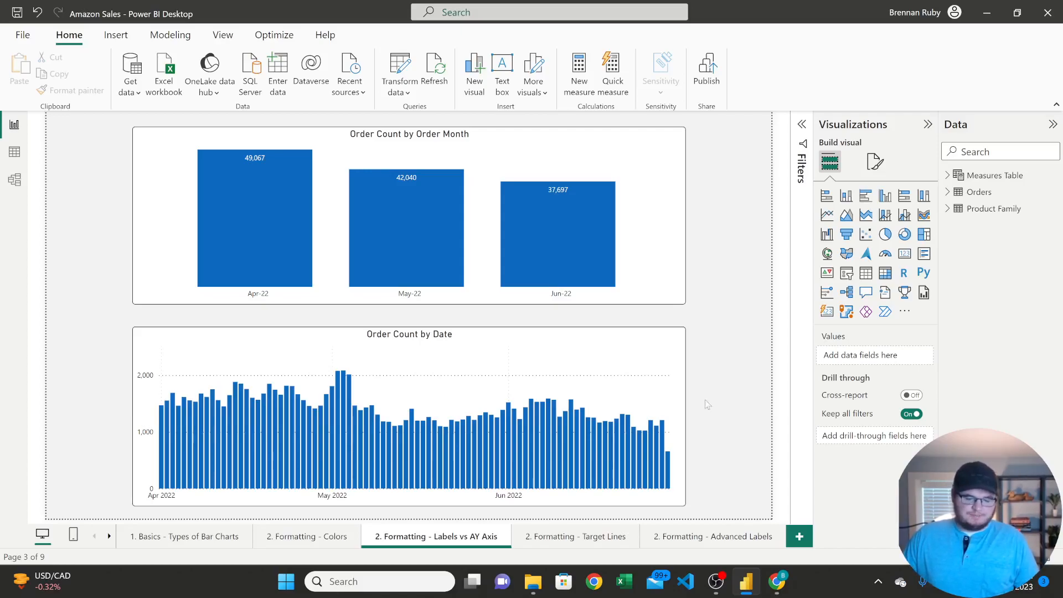
- Open the "2. Formatting - Target Lines" report page and show the constant line settings of the Total Sales by Order Month chart with the Target line
click(591, 540)
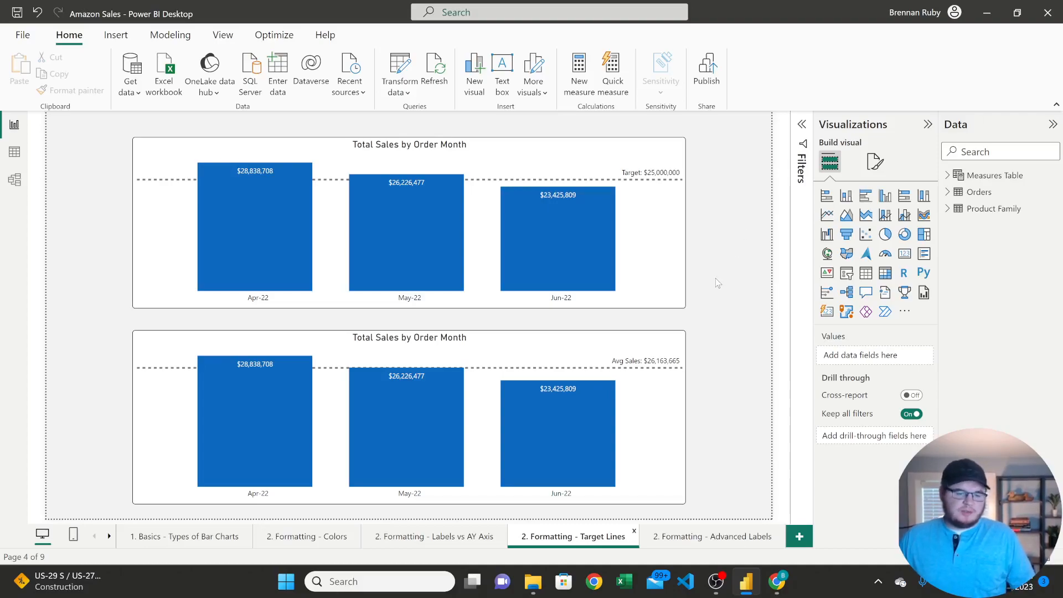
click(443, 147)
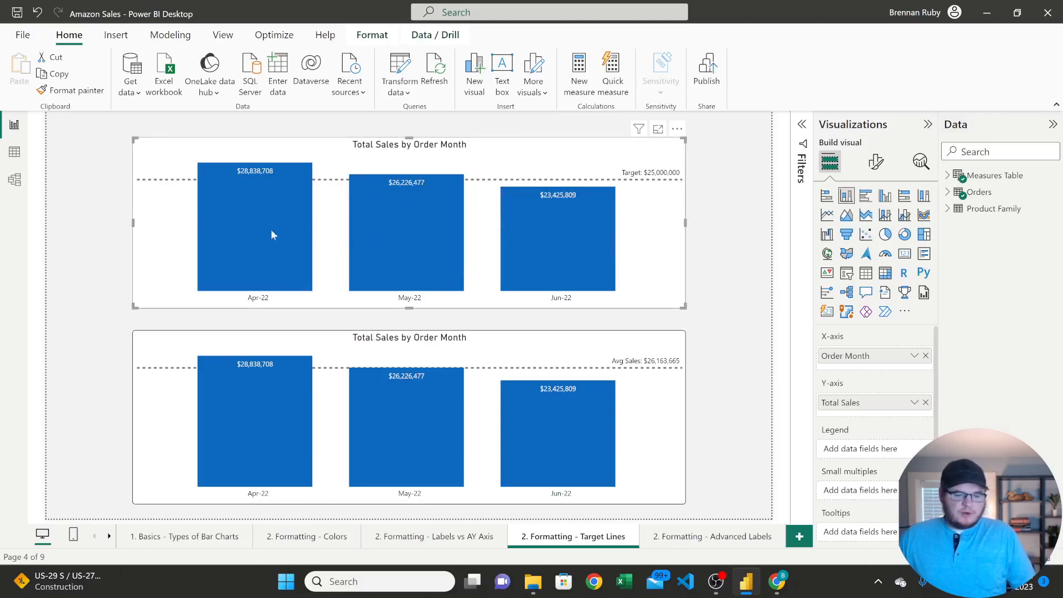
mouse_move(560, 249)
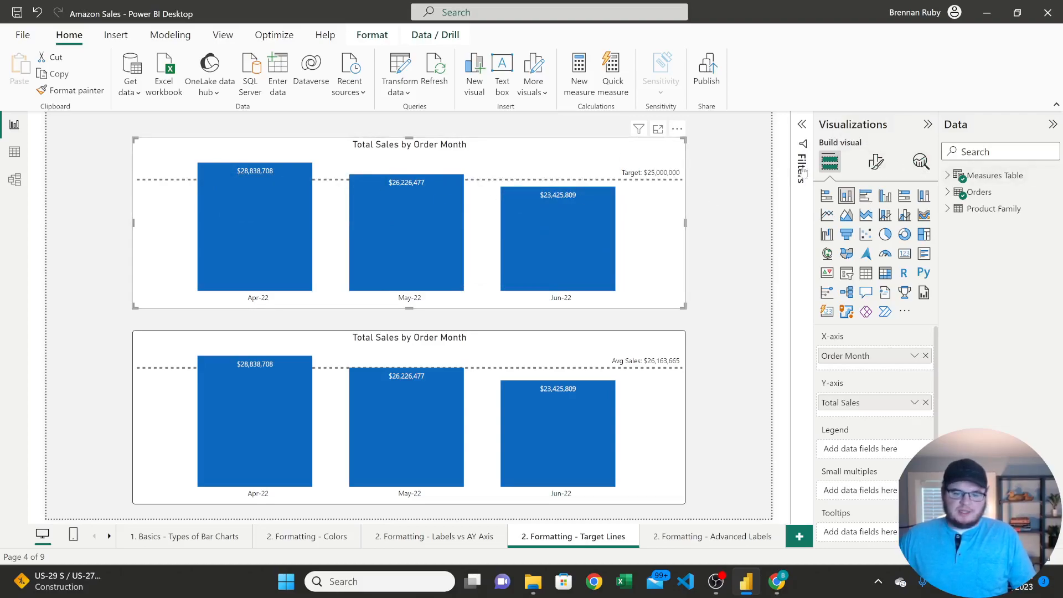
click(920, 166)
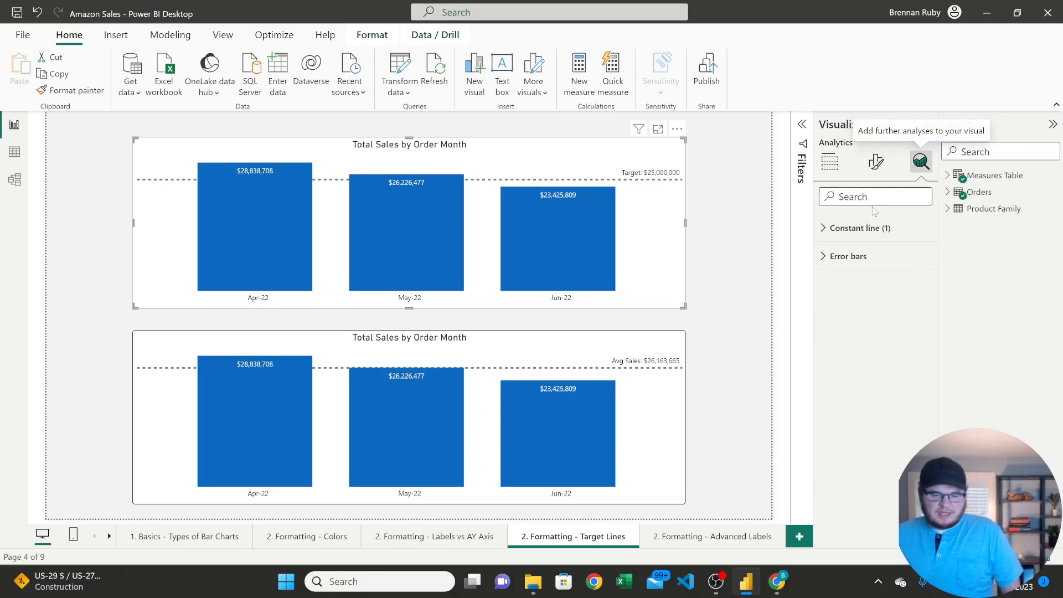
click(860, 227)
scroll(852, 256, down, 1)
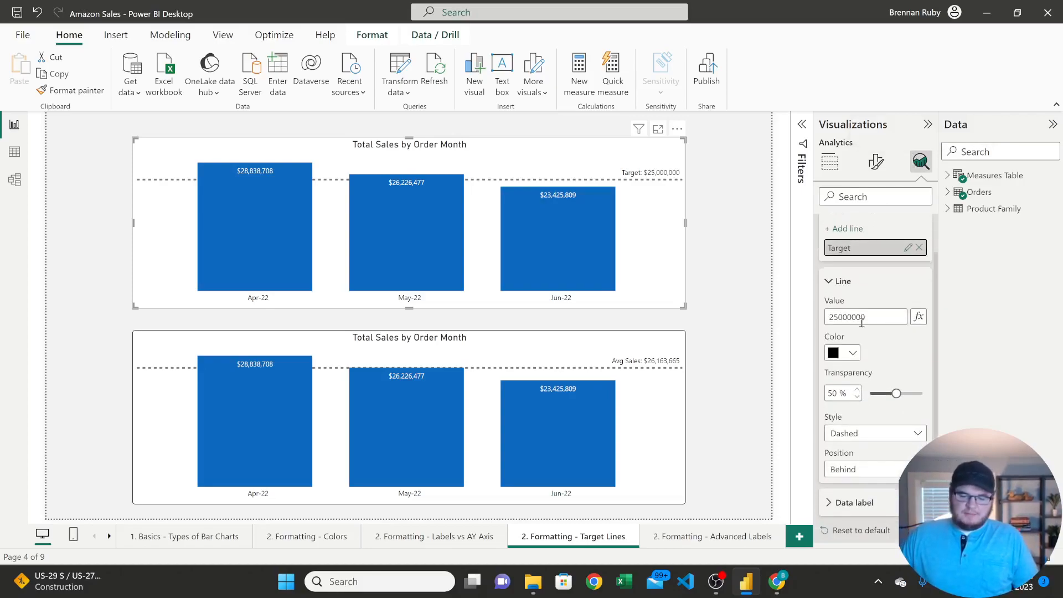
- Set the value of the upper chart's Target constant line to 20000000
drag(879, 316, 825, 316)
click(886, 332)
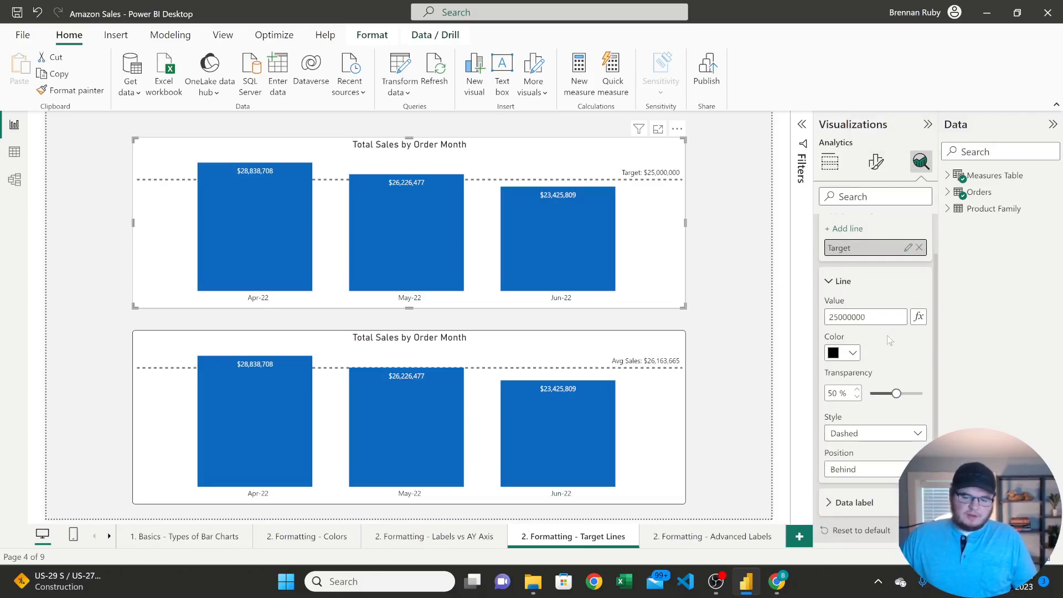
scroll(879, 436, down, 1)
scroll(872, 374, up, 2)
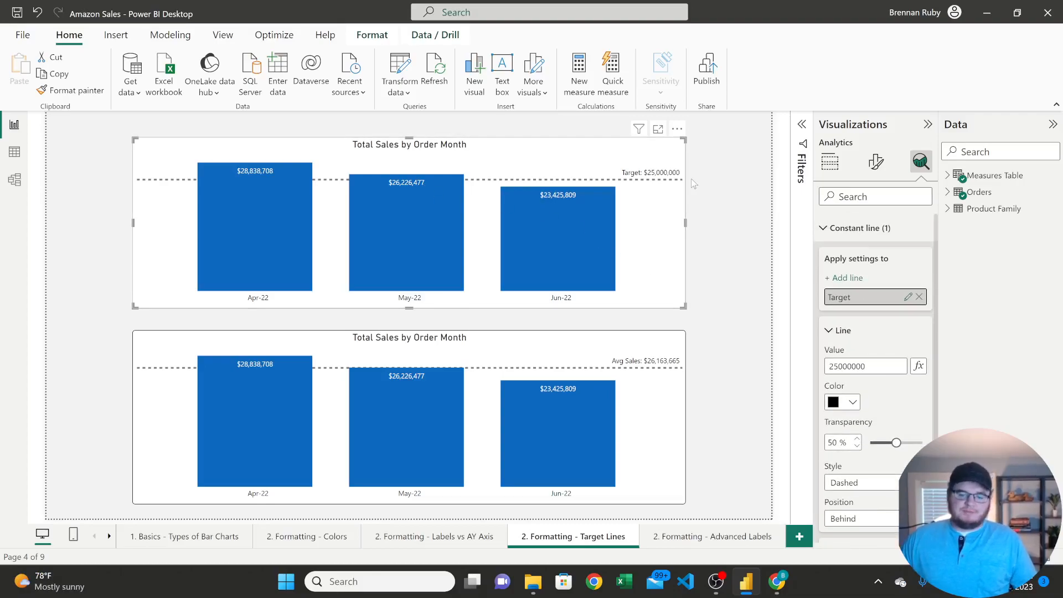
click(872, 367)
double_click(871, 367)
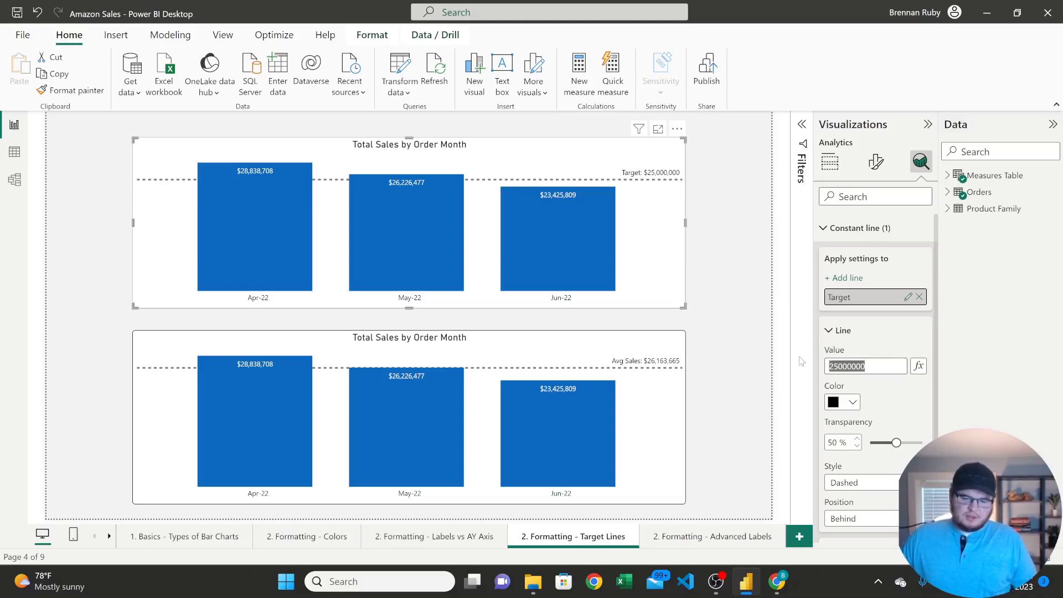
text(200)
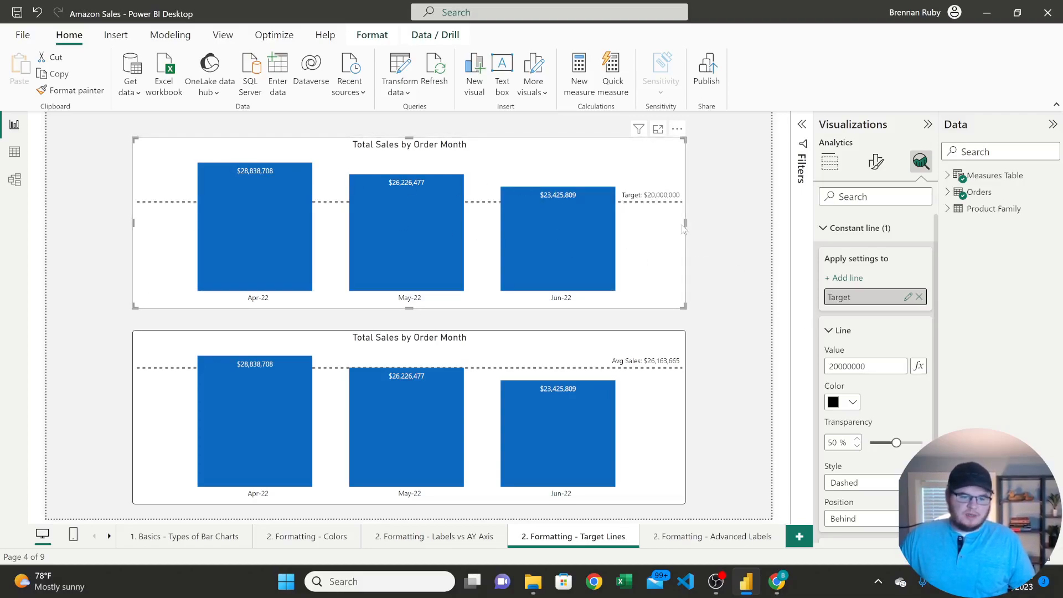
- Show the full measure names in the Measures Table and delete the Avg Sales constant line from the lower Total Sales by Order Month chart
click(479, 339)
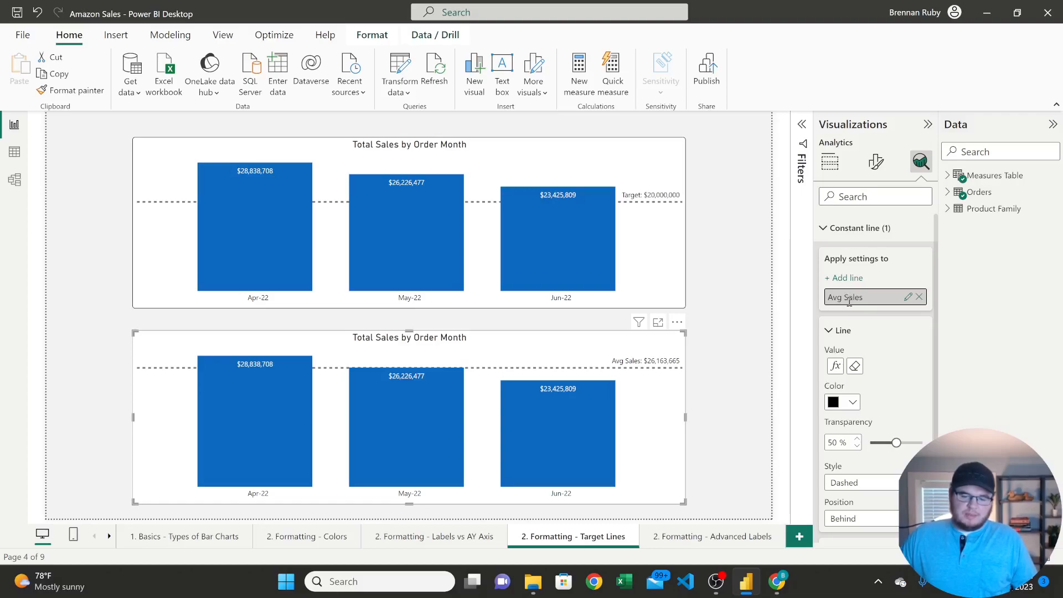
click(948, 176)
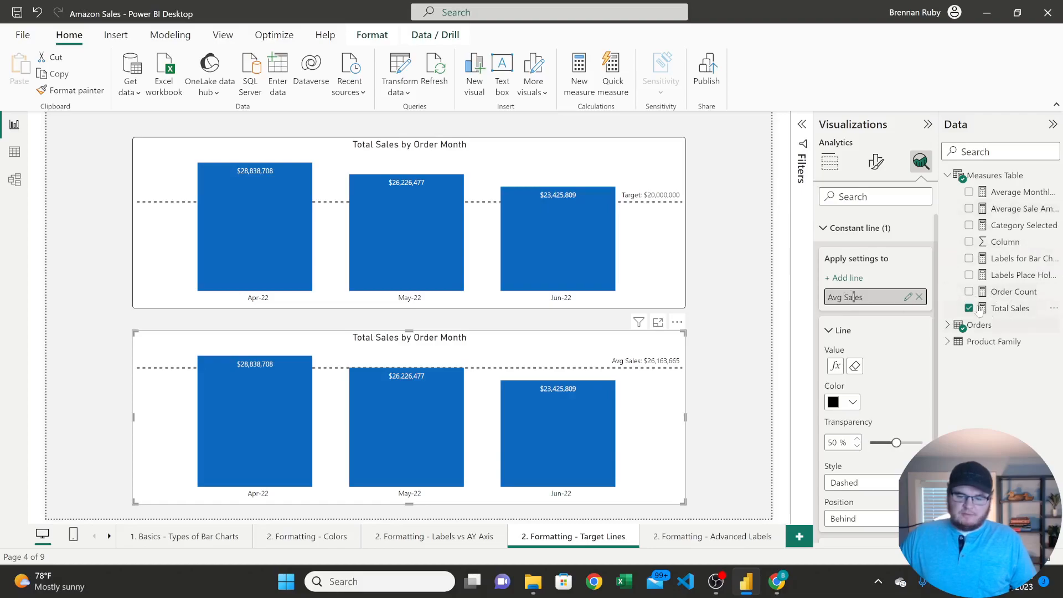
drag(941, 209, 878, 209)
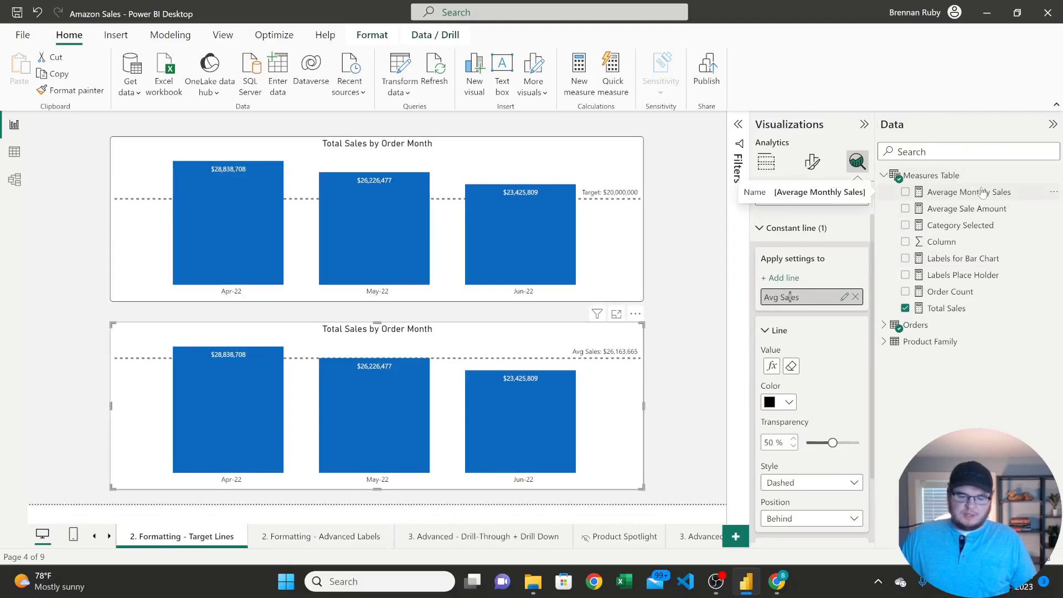
click(855, 297)
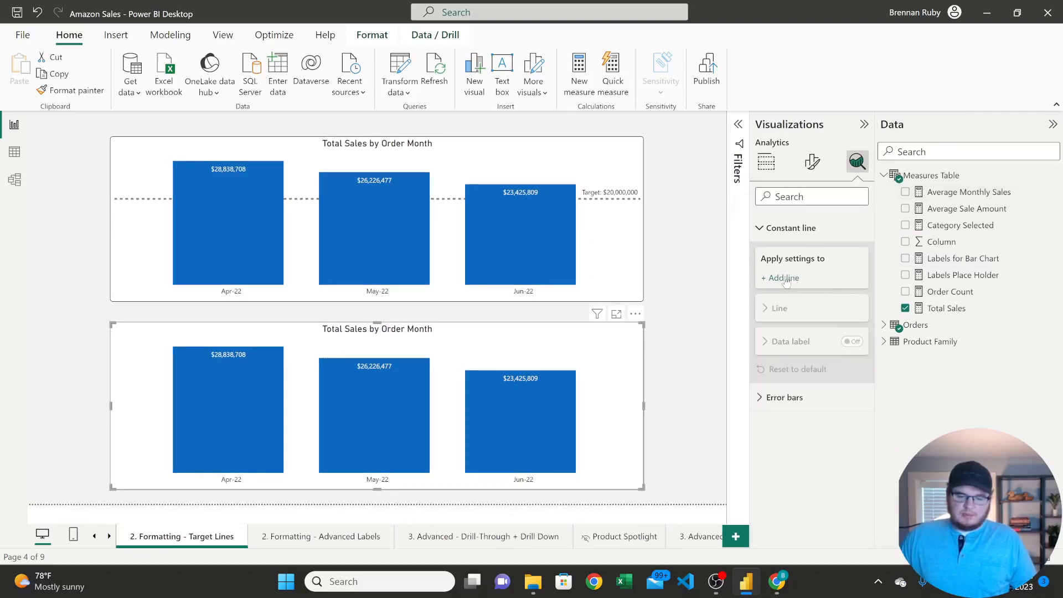
click(784, 279)
click(855, 297)
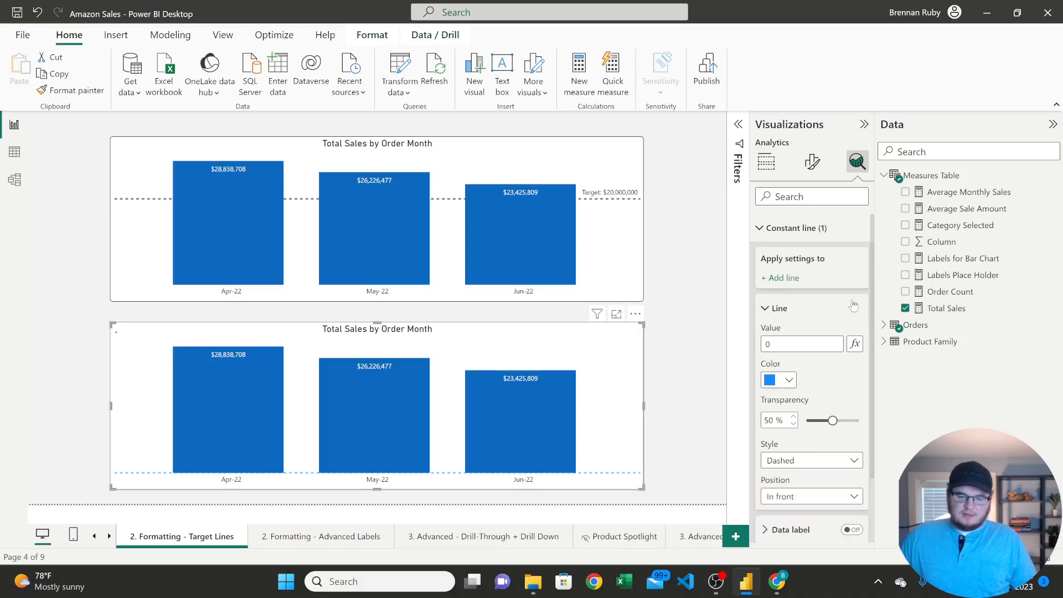
click(784, 279)
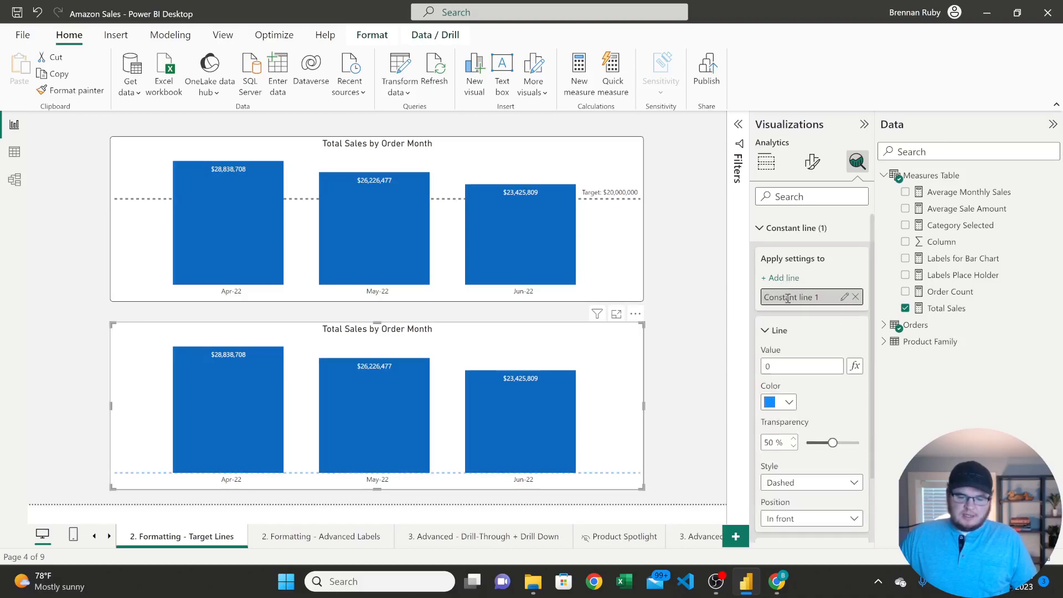
click(845, 298)
click(845, 298)
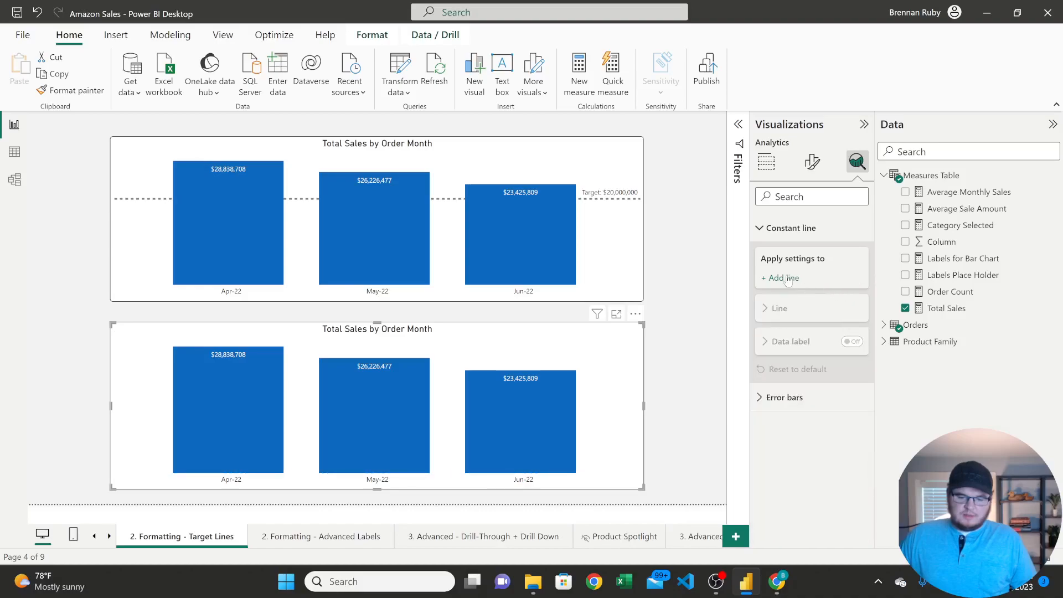
scroll(808, 356, down, 2)
scroll(801, 440, up, 2)
click(763, 231)
click(763, 232)
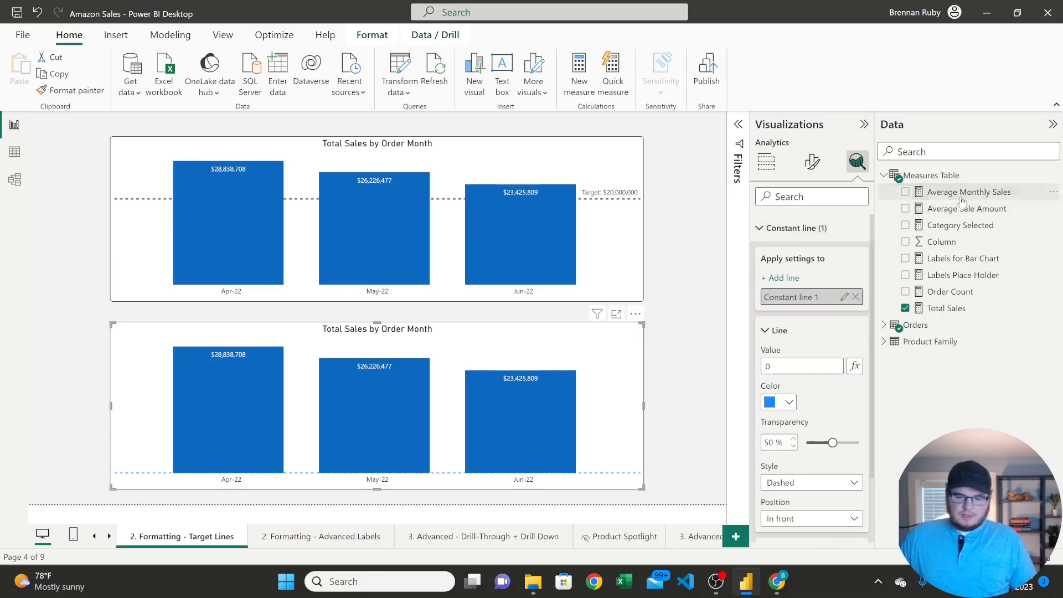
click(857, 297)
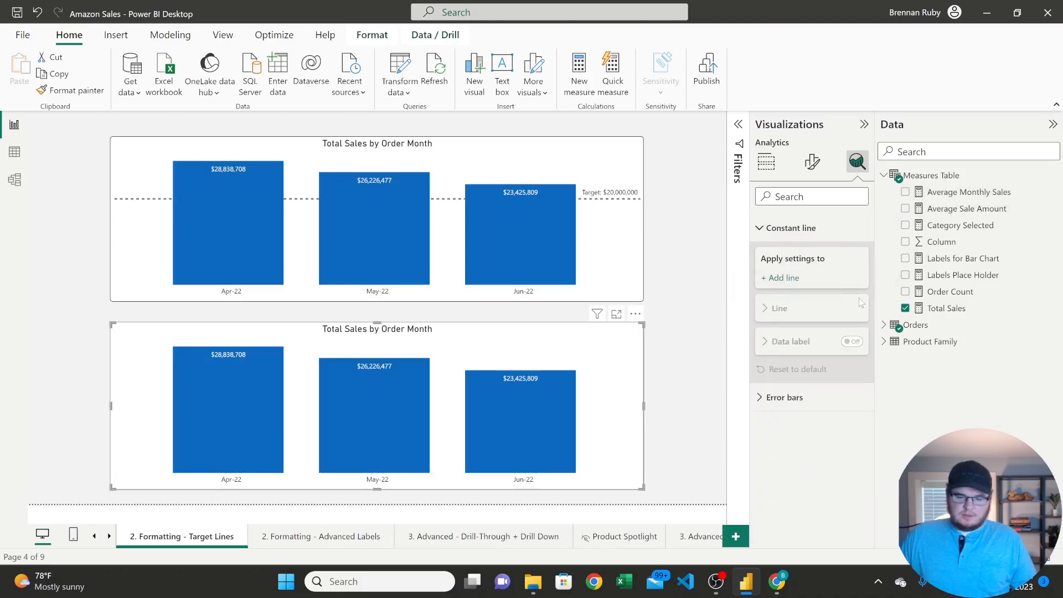
- Add a constant line to the lower Total Sales by Order Month chart and base its value on the Average Monthly Sales measure
click(781, 278)
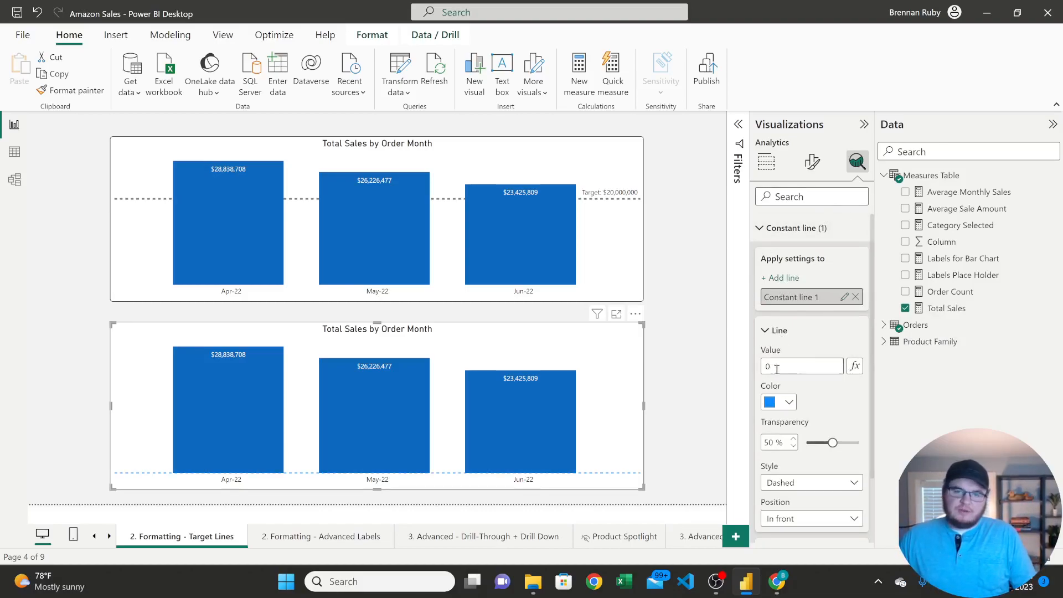
click(856, 366)
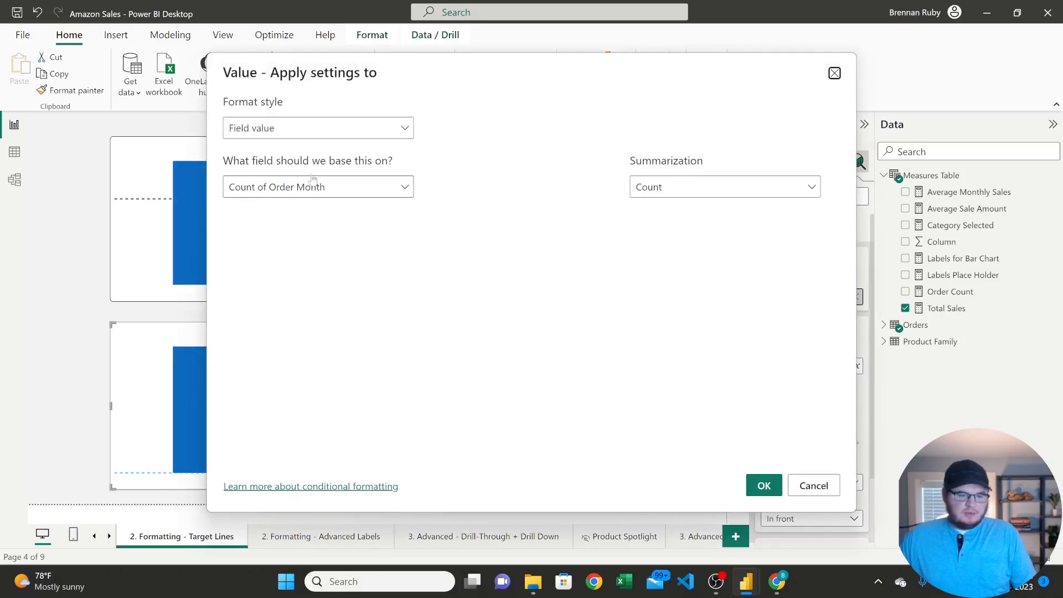
click(295, 136)
click(296, 145)
click(296, 186)
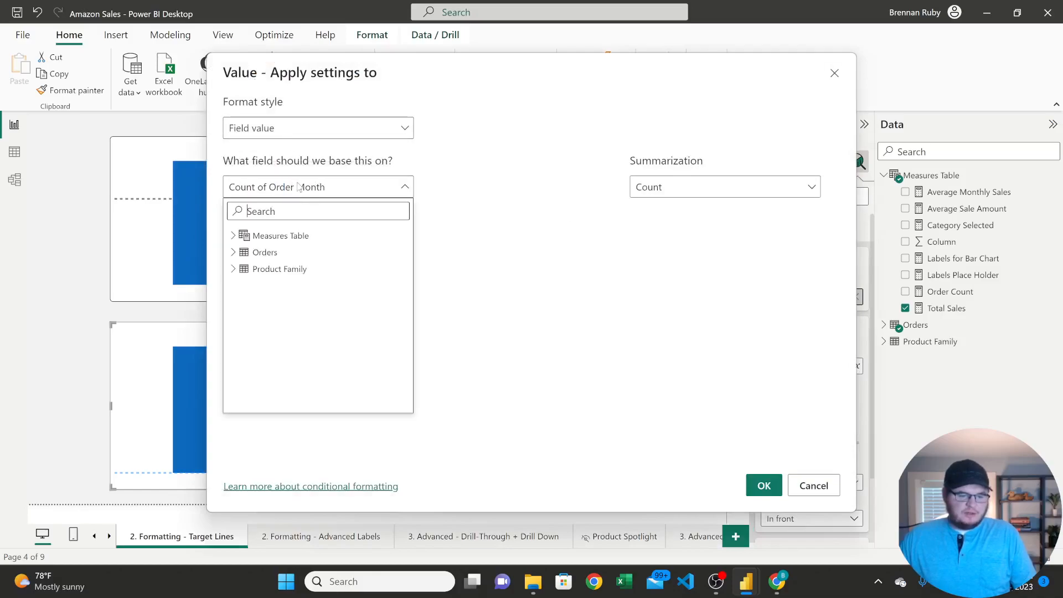
click(233, 236)
click(298, 253)
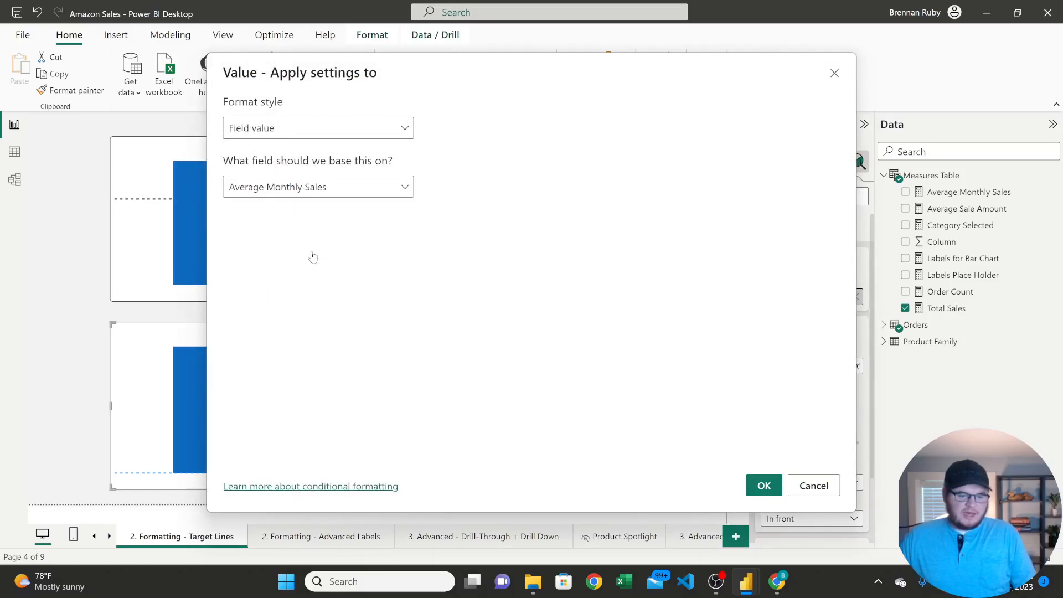
click(764, 485)
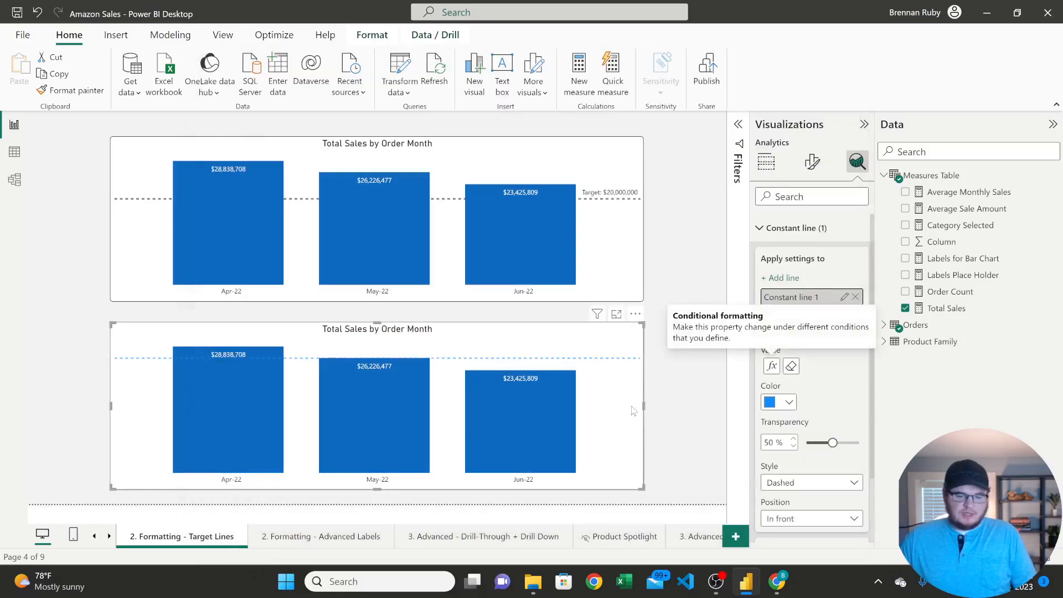
click(684, 383)
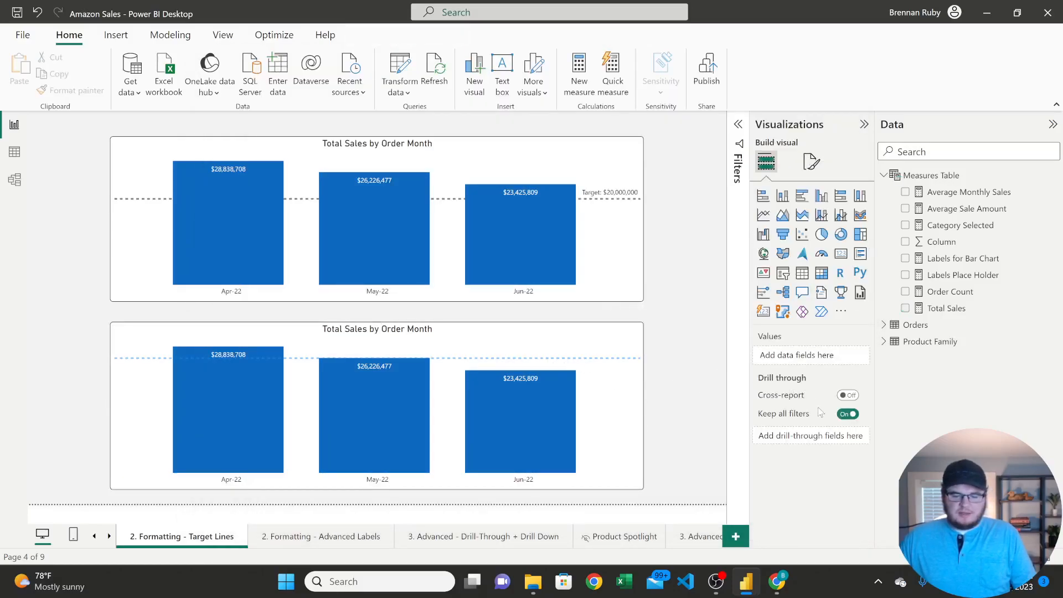
click(578, 333)
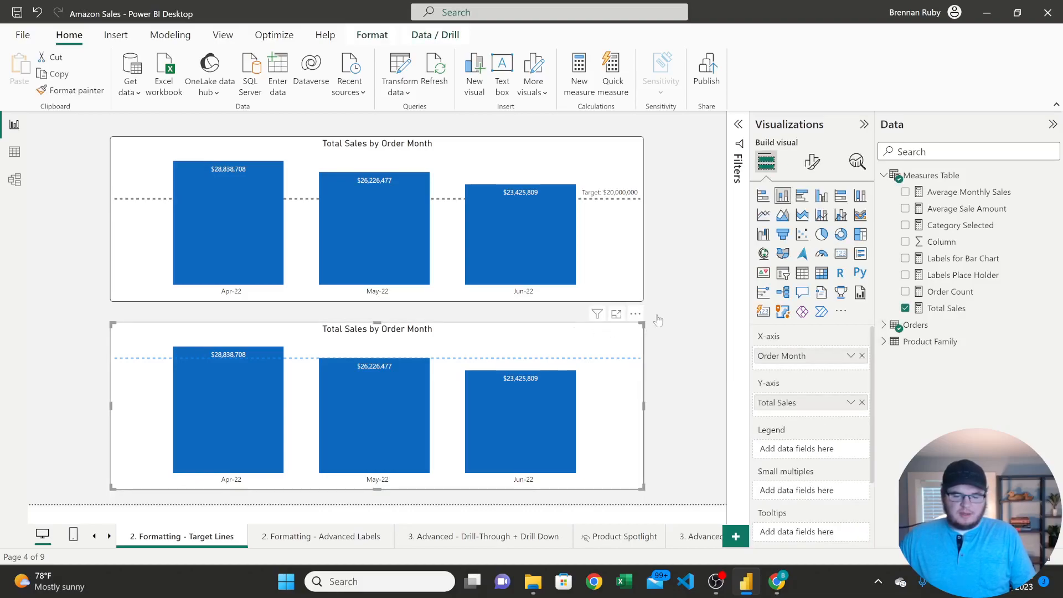
- Examine the DAX formula of the Average Monthly Sales measure, including its monthCount variable and the Total Sales division
click(951, 198)
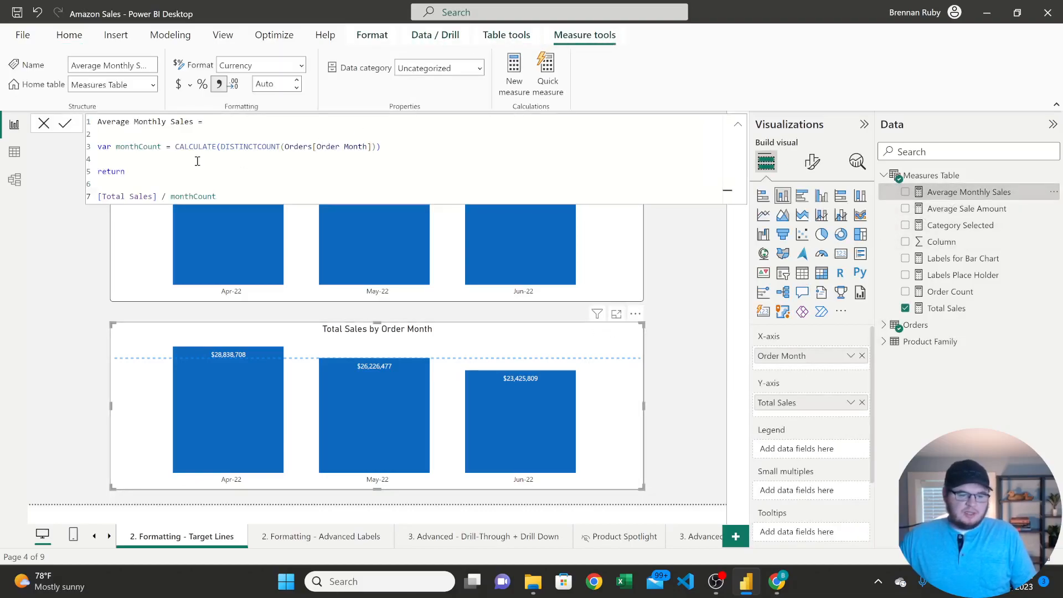
drag(184, 146, 398, 144)
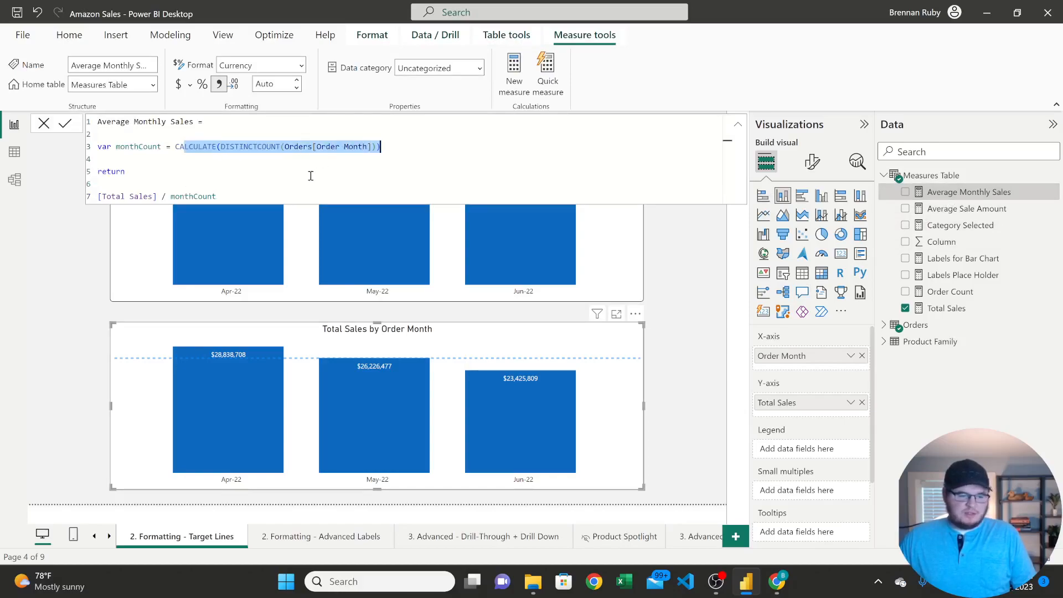
click(134, 196)
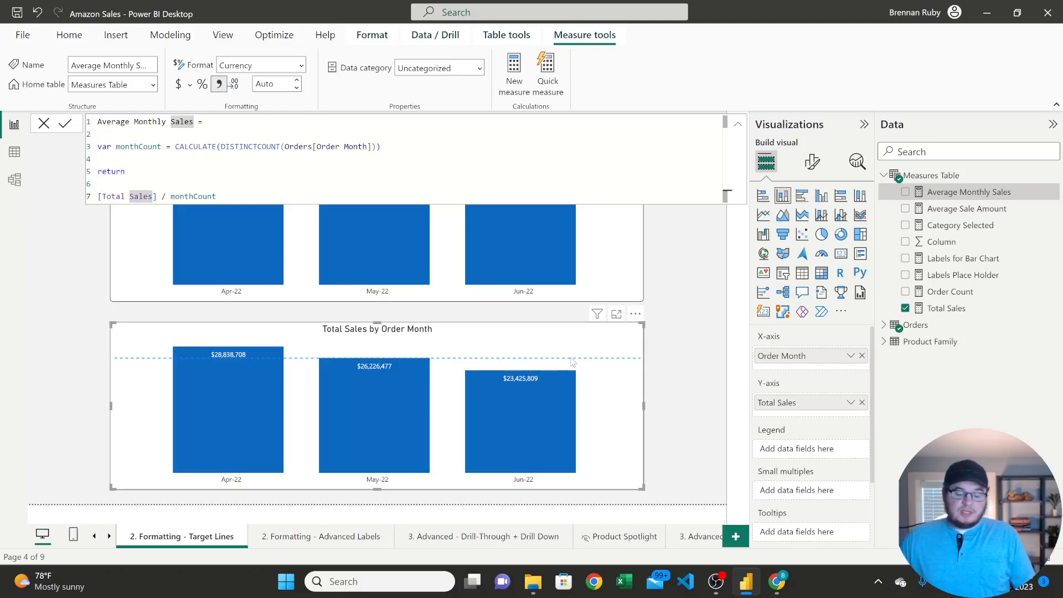
click(681, 319)
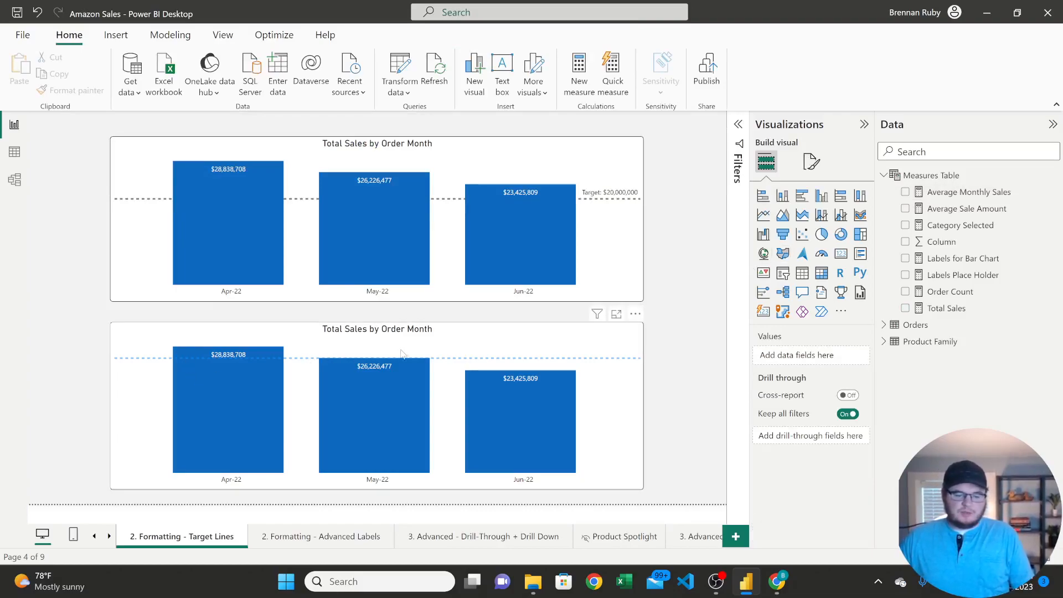
- Open the "2. Formatting - Advanced Labels" page, view the How to Power BI YouTube channel in Chrome, and return to the report
click(328, 539)
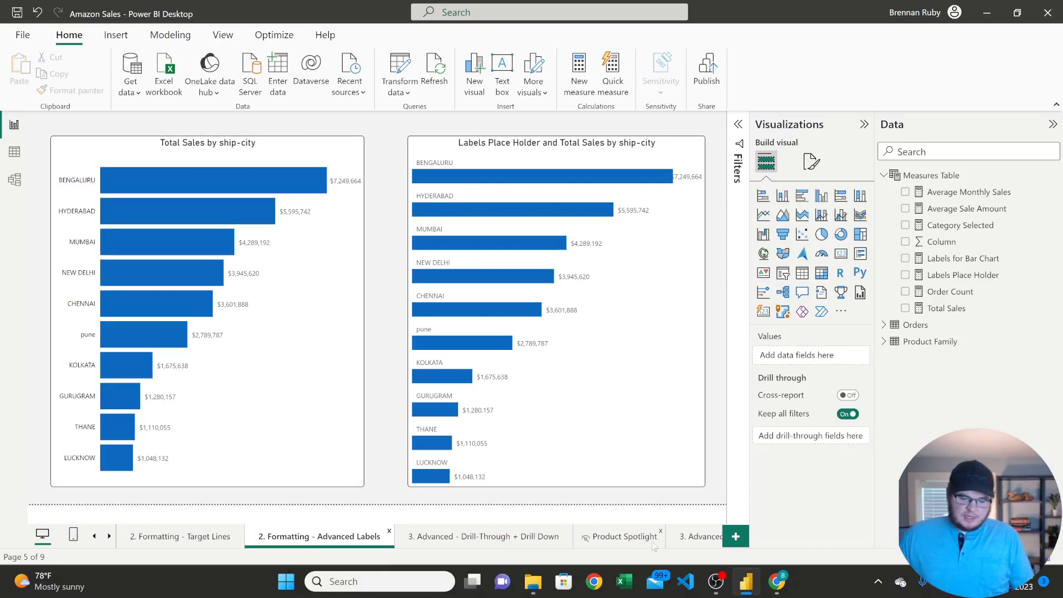
mouse_move(777, 583)
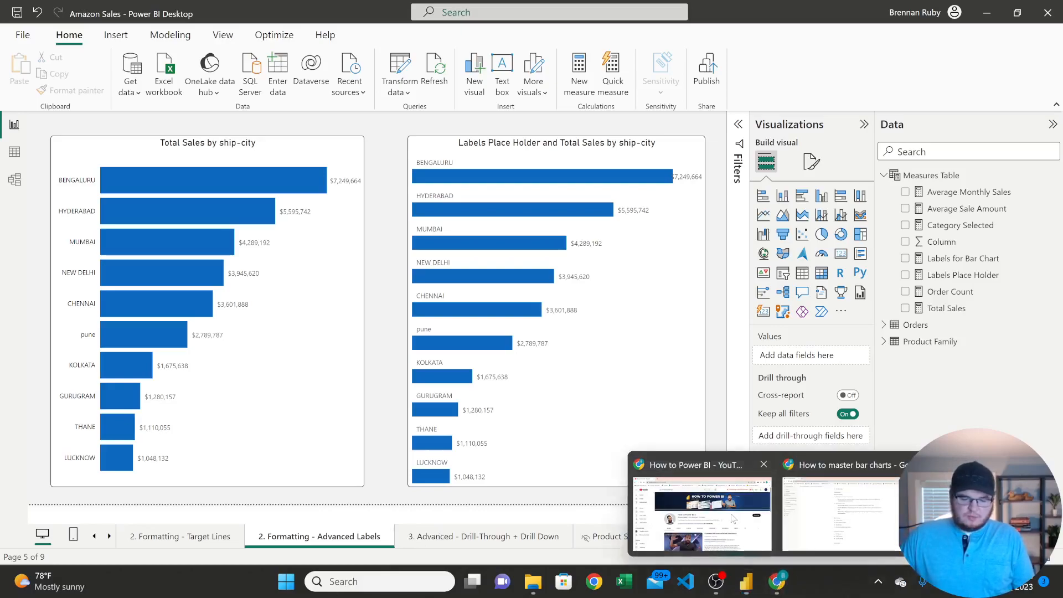
click(686, 504)
scroll(596, 333, down, 1)
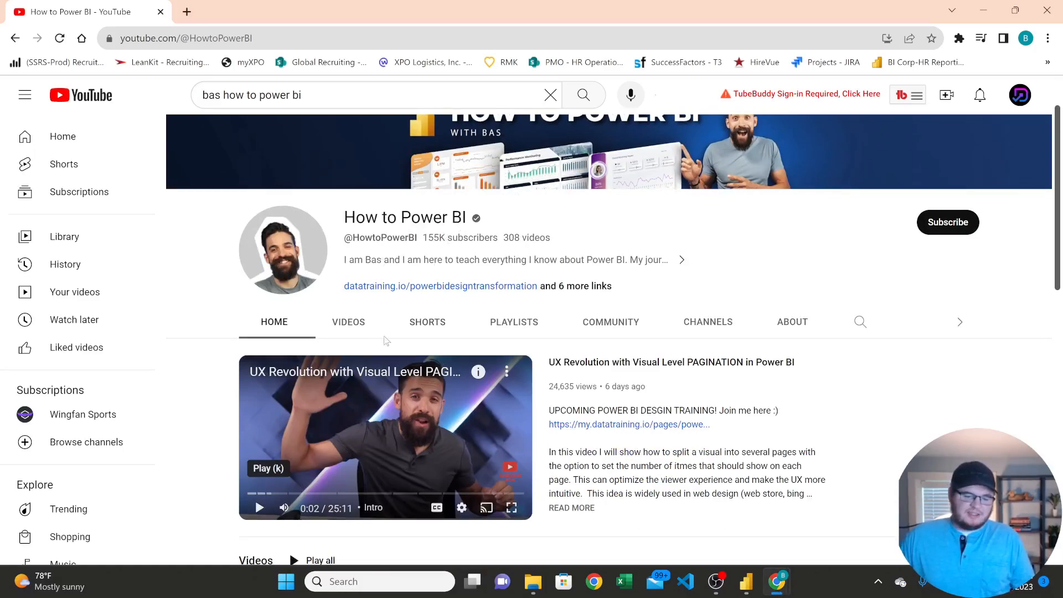
click(983, 10)
- Spotlight the Total Sales by ship-city chart to examine its category labels, and clear the spotlight
mouse_move(452, 182)
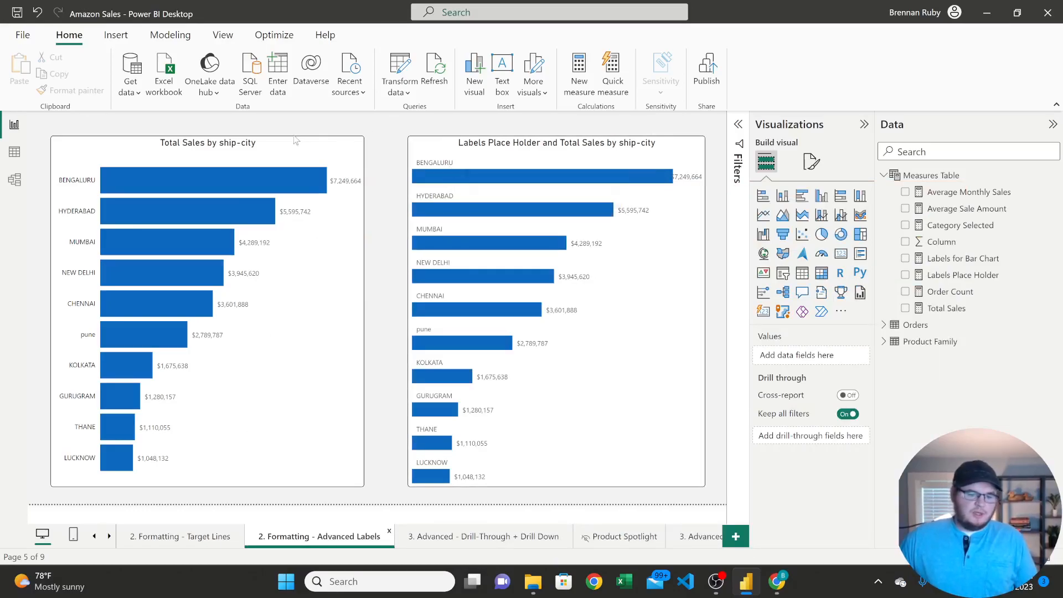
click(267, 159)
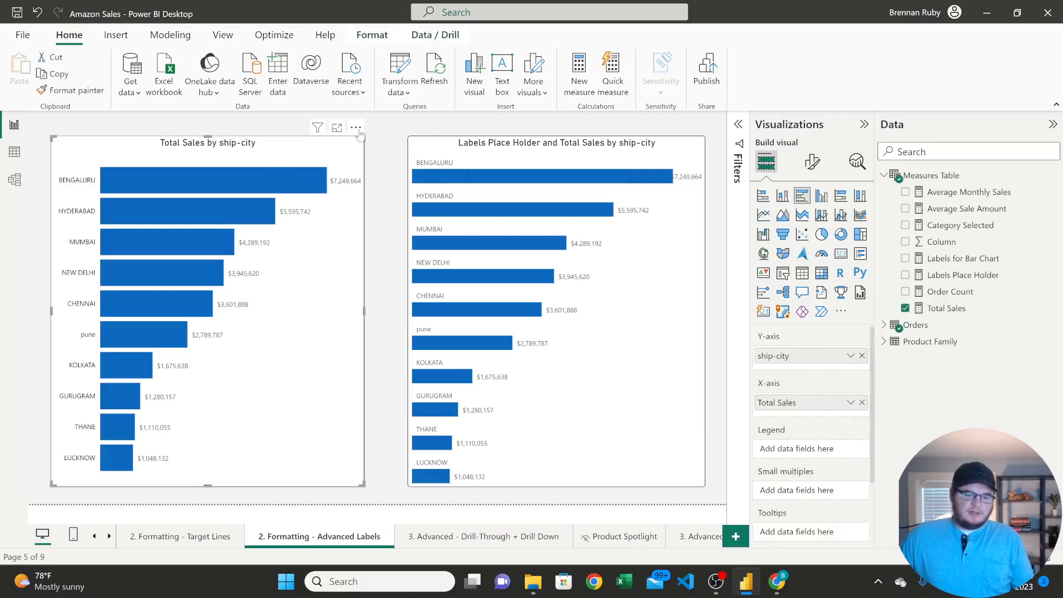
click(355, 127)
click(397, 193)
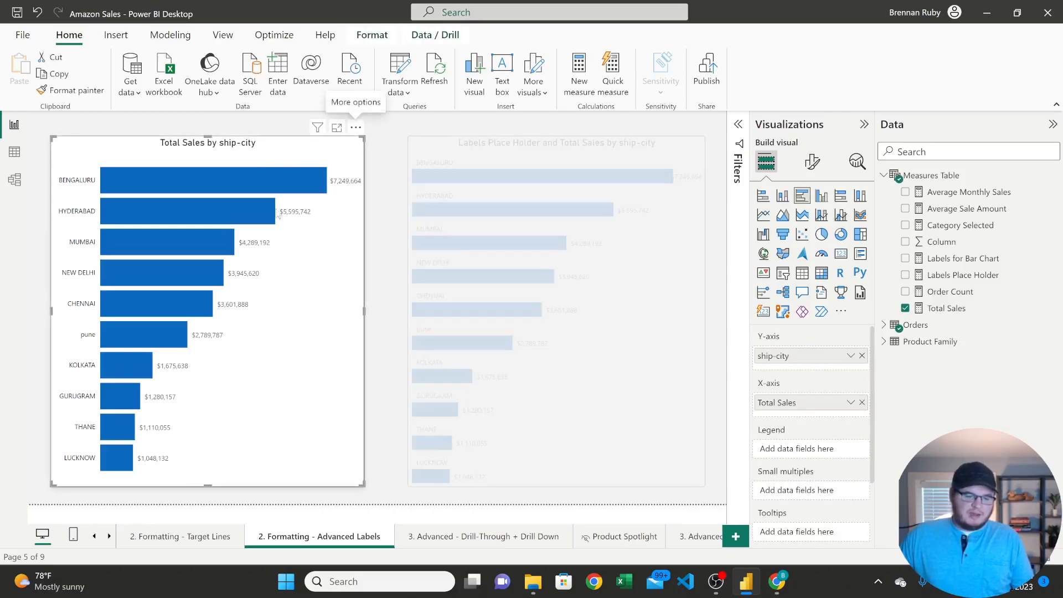
mouse_move(119, 247)
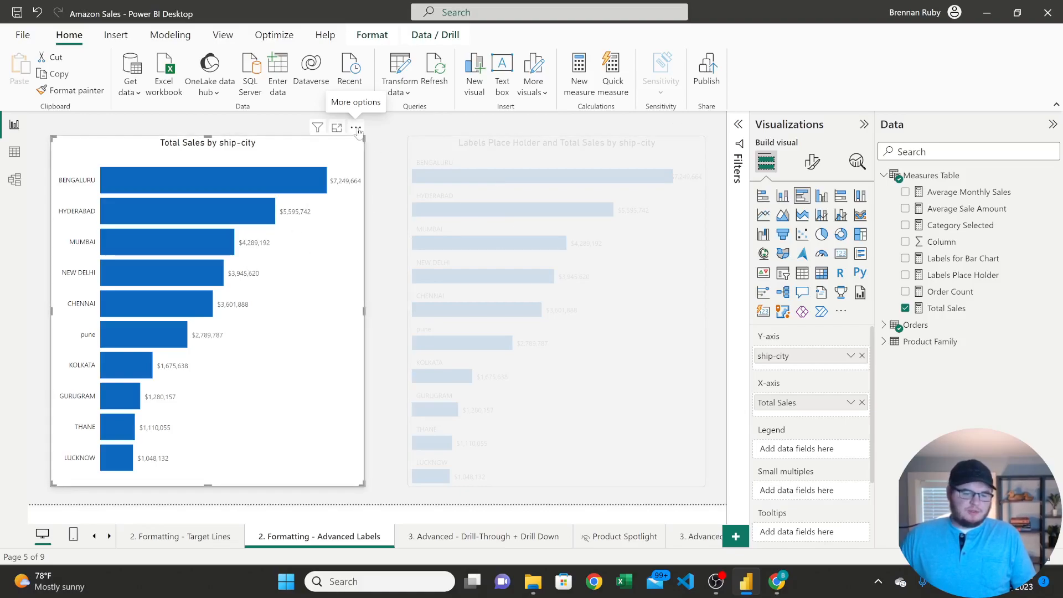
click(376, 145)
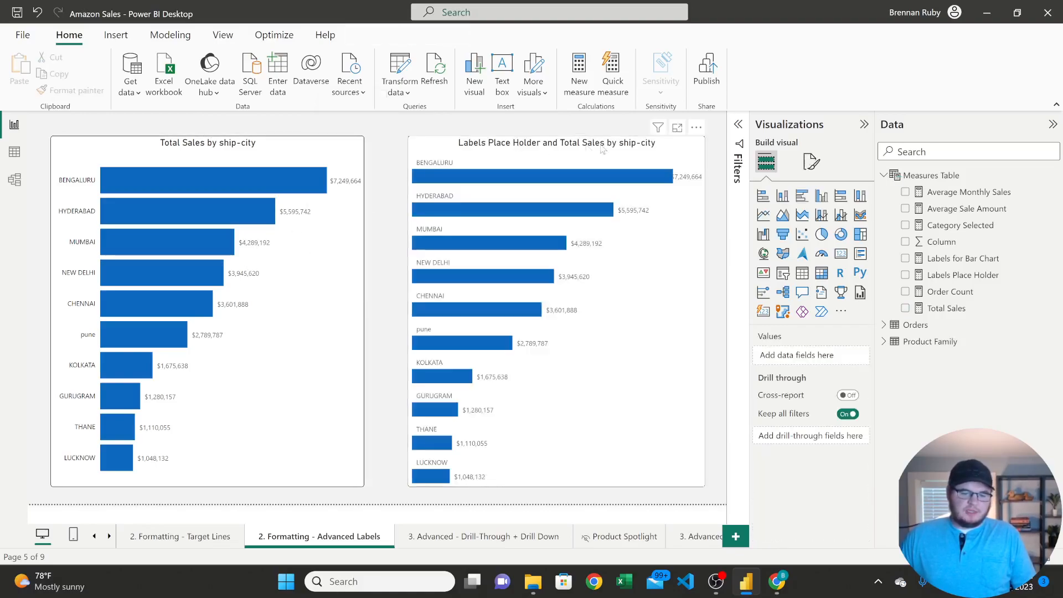
- Spotlight the Labels Place Holder and Total Sales by ship-city chart to examine its labels above the bars, and clear the spotlight
click(696, 128)
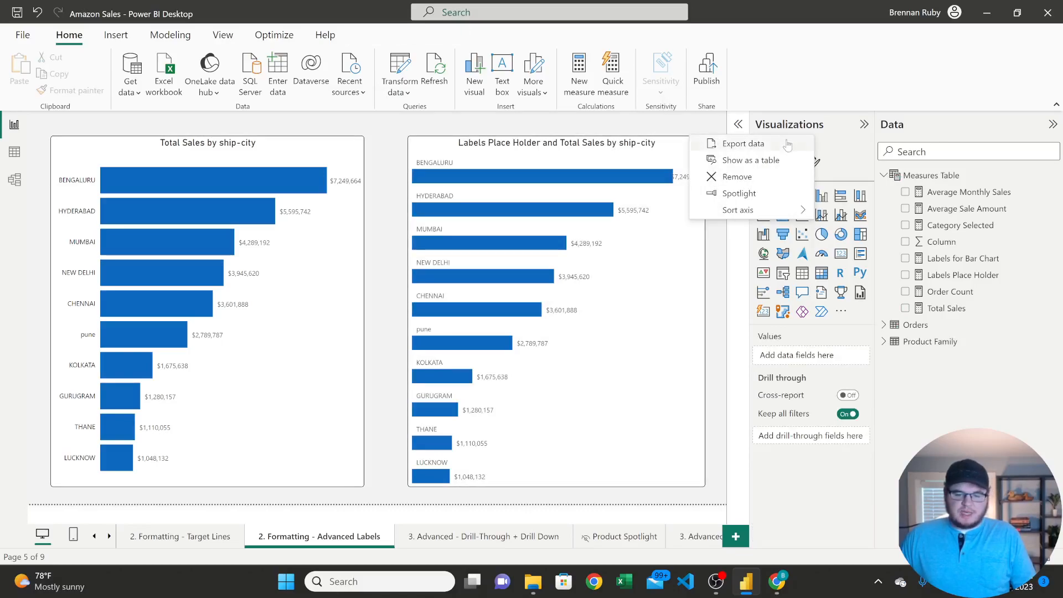
click(740, 194)
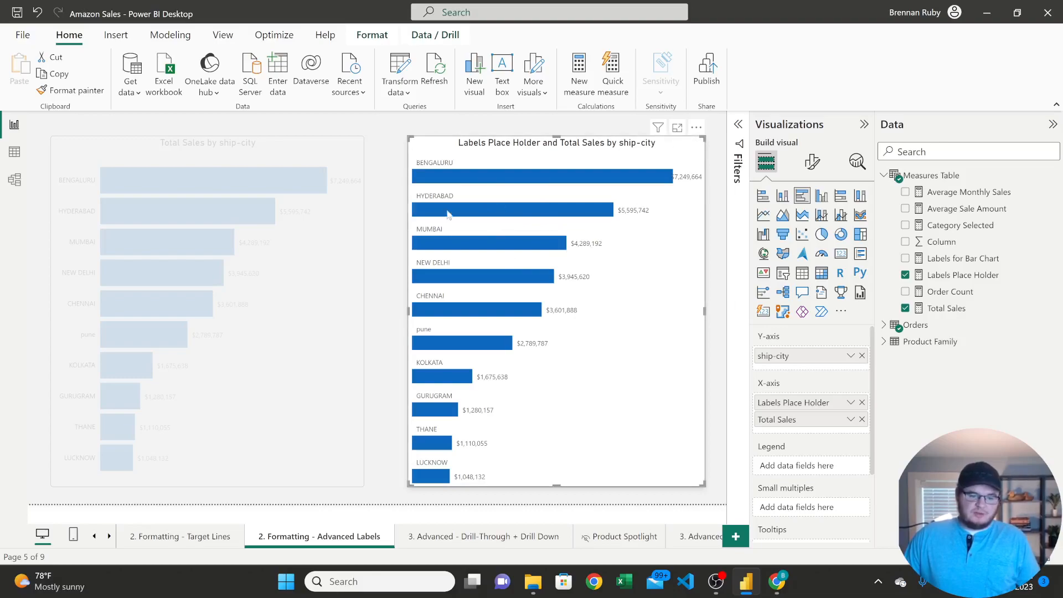
click(384, 218)
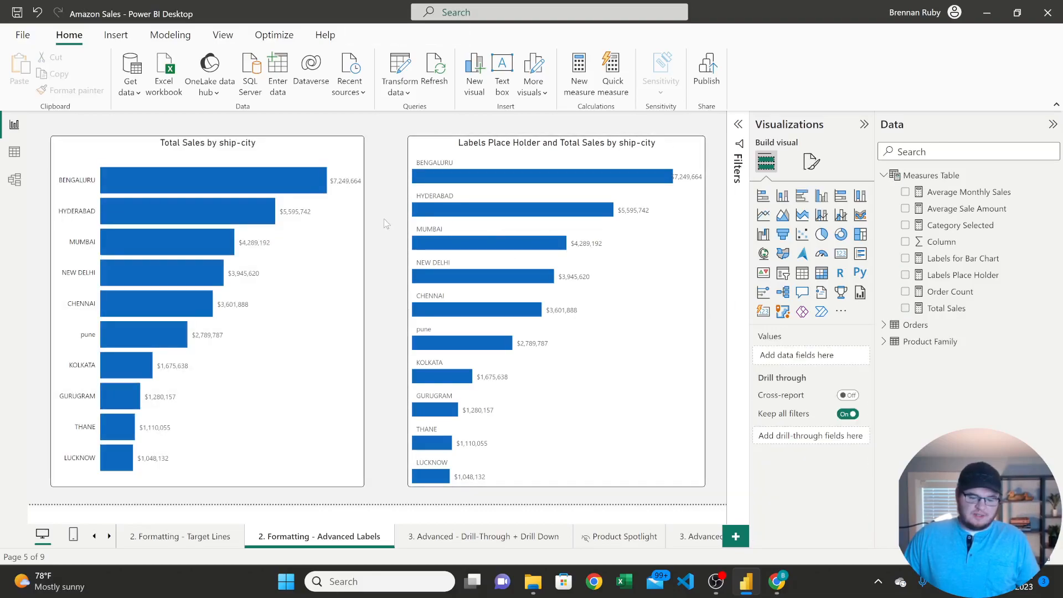
- On the "3. Advanced - Drill-Through + Drill Down" page, drill down into Shirt in the Total Sales by Family chart and drill back up
click(515, 539)
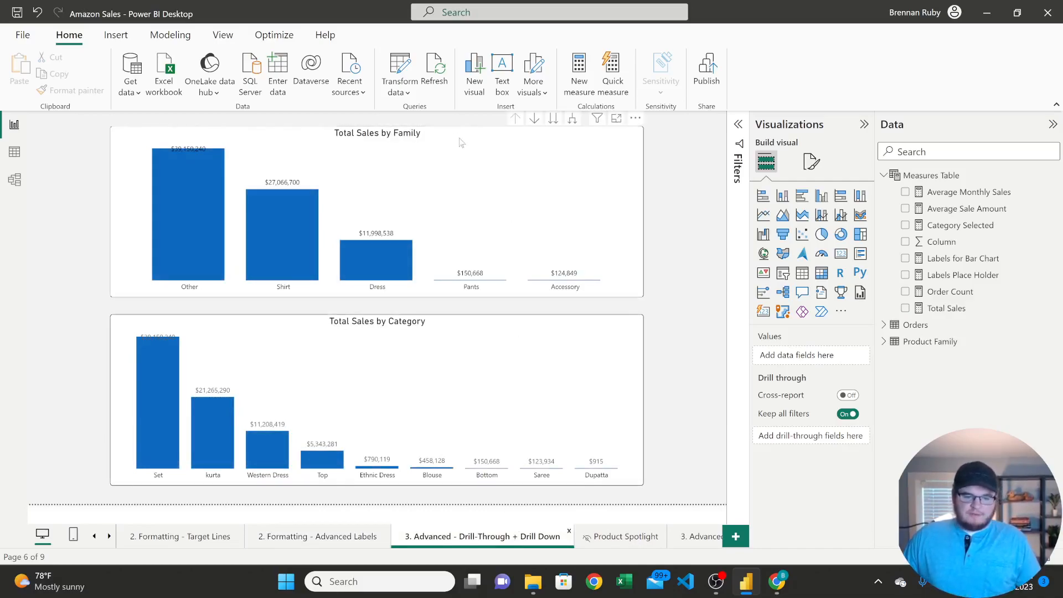
click(443, 138)
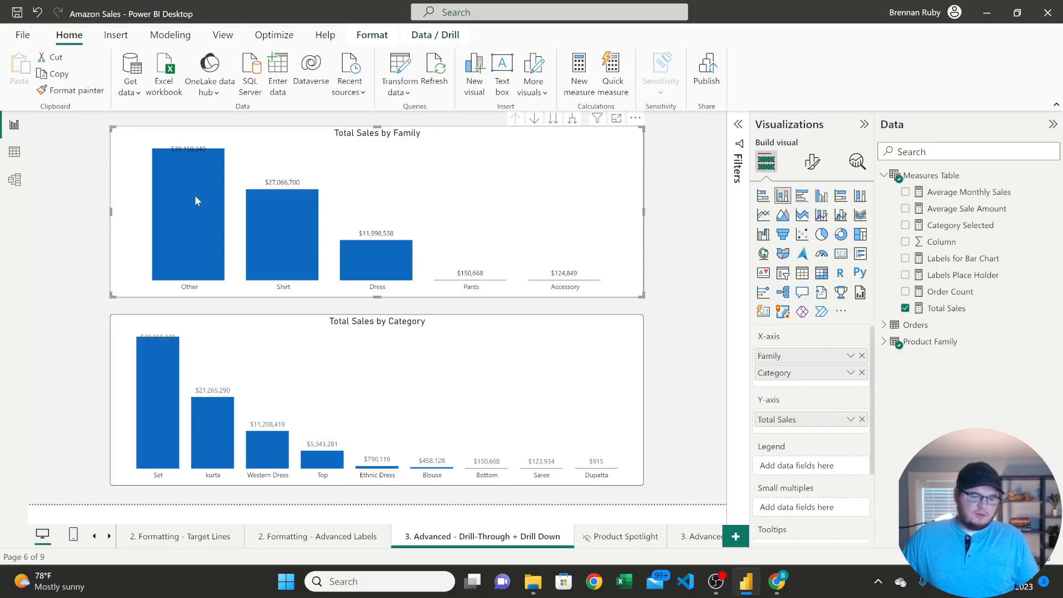
right_click(179, 195)
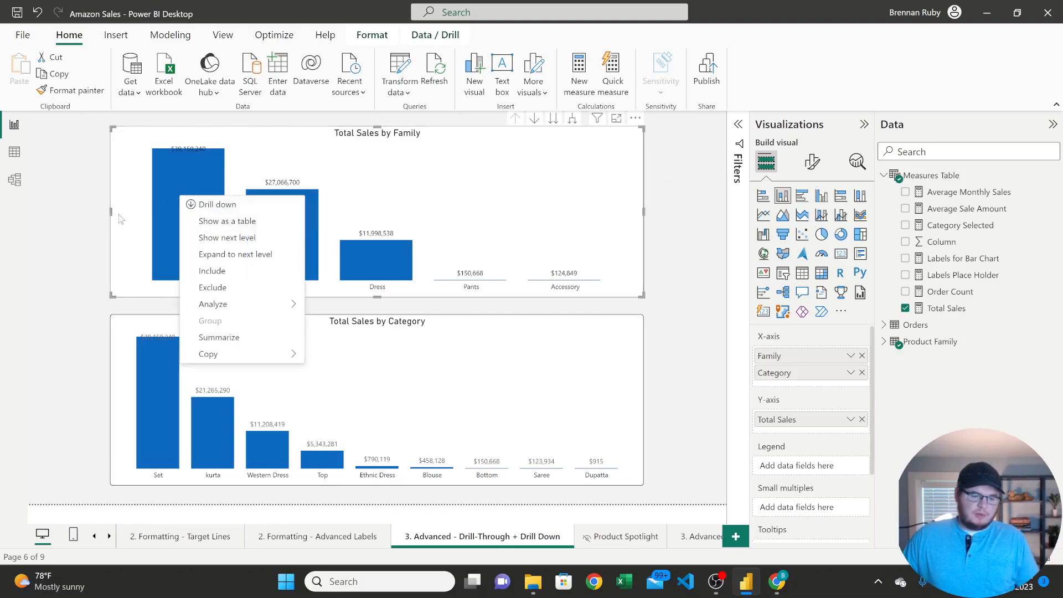
click(77, 219)
right_click(266, 223)
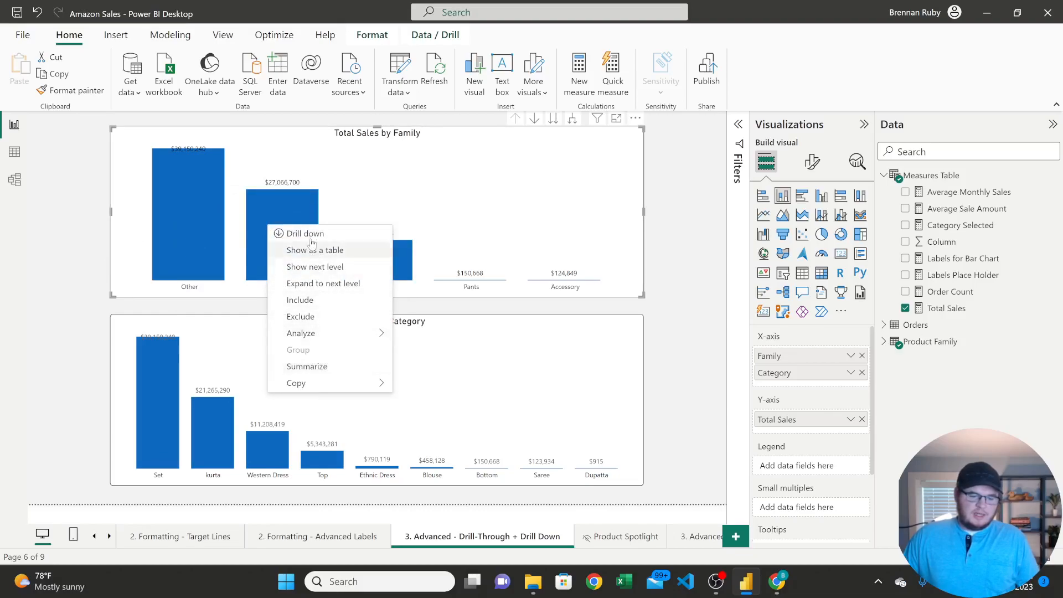
click(308, 233)
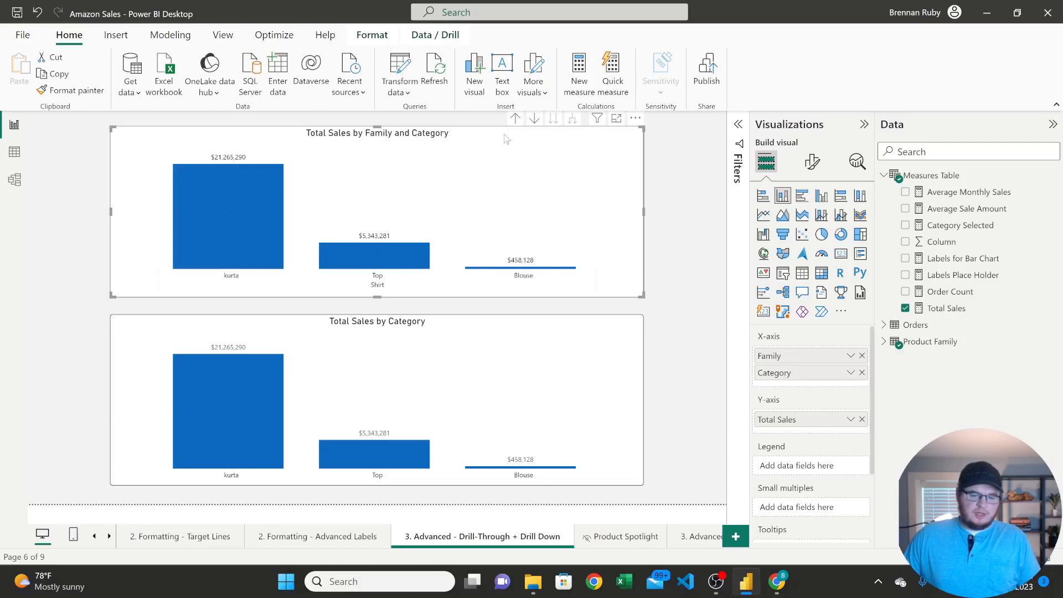
click(515, 118)
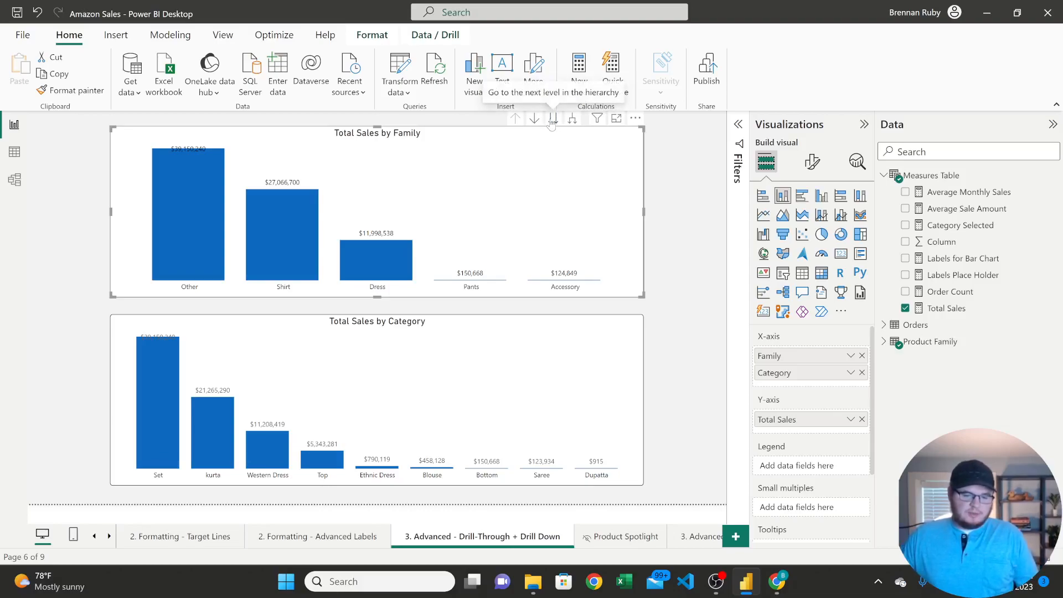
- Show the Total Sales by Family chart at the next hierarchy level, Category, and drill back up to Family, repeating the switch once
click(553, 119)
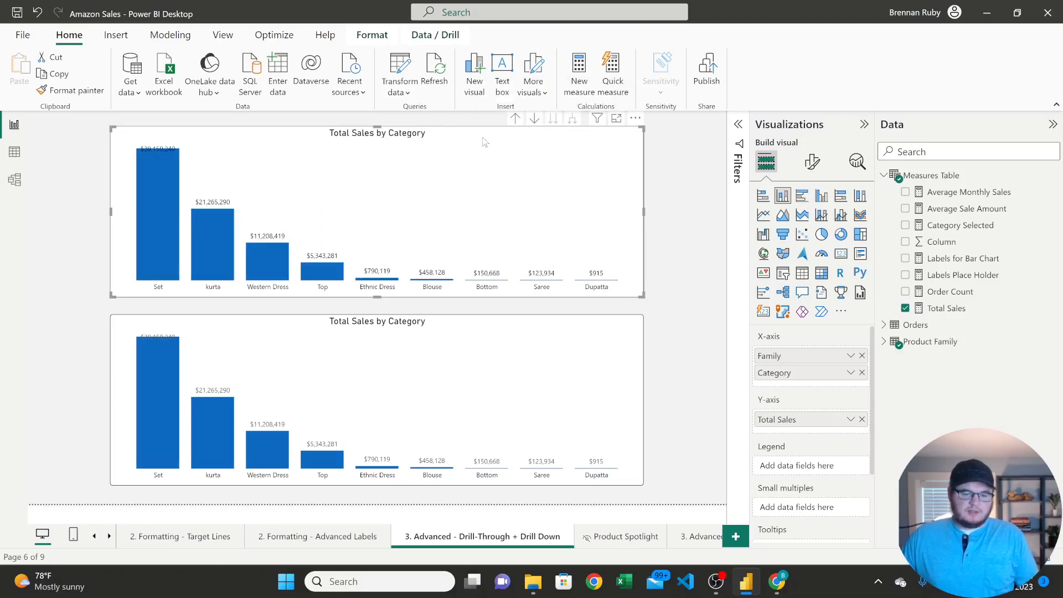
click(514, 119)
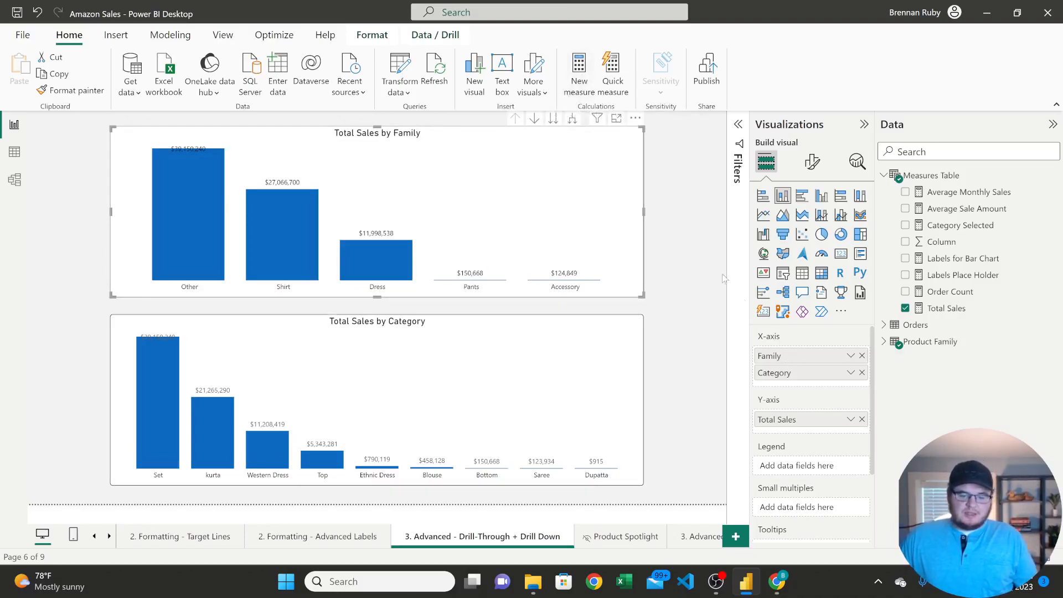
click(553, 118)
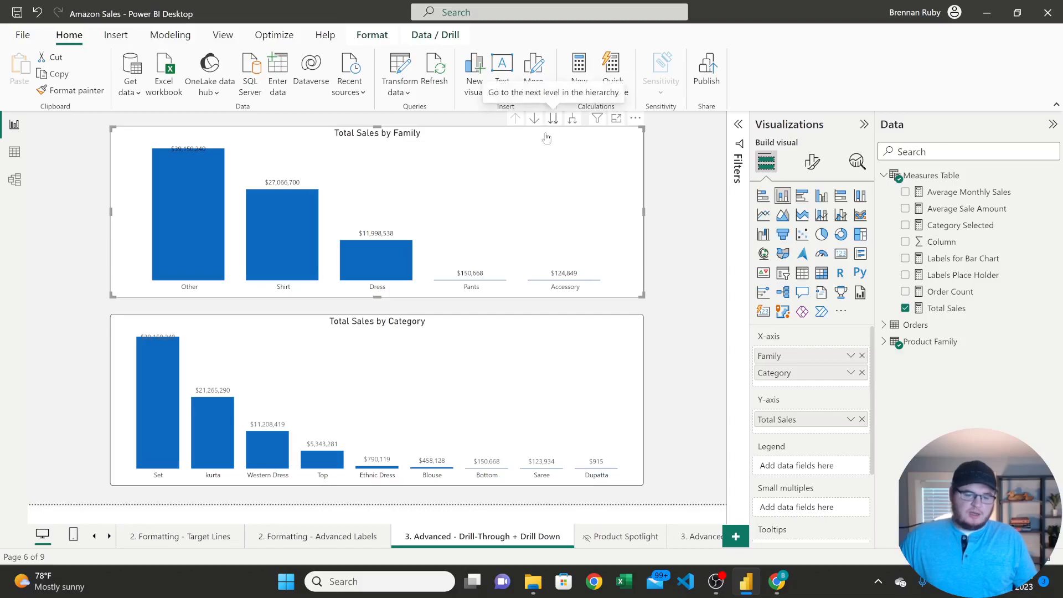
click(515, 118)
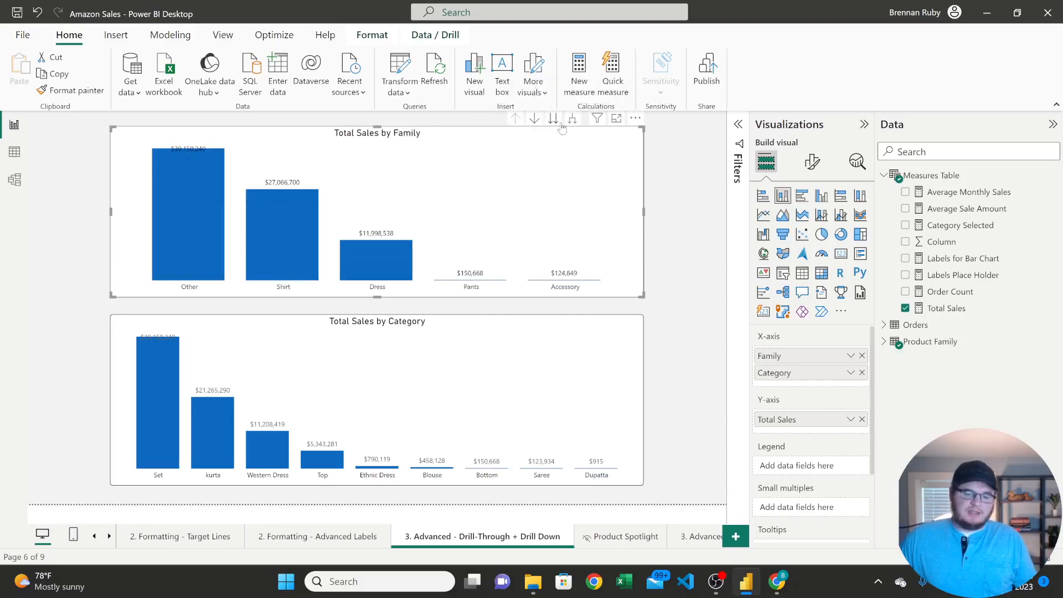
- Expand the Total Sales by Family chart one level down to show Family and Category together, and drill back up
mouse_move(292, 258)
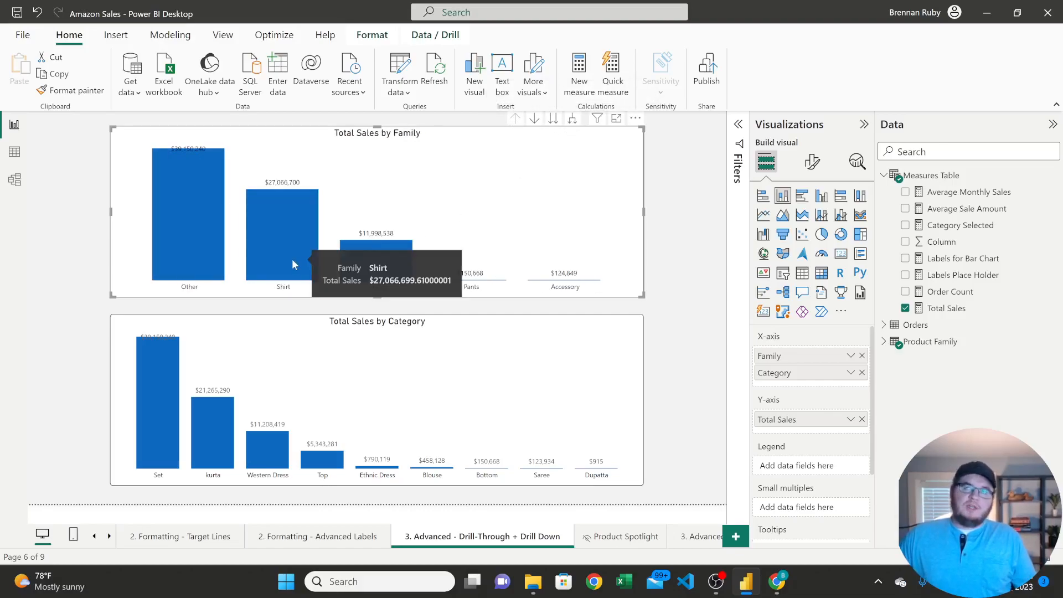
click(572, 120)
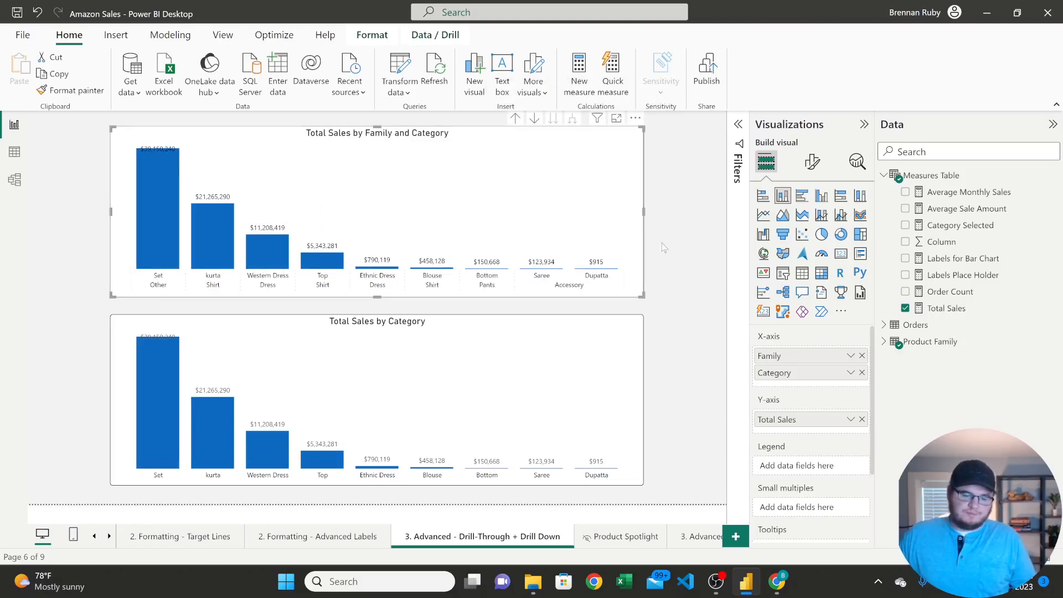
click(516, 119)
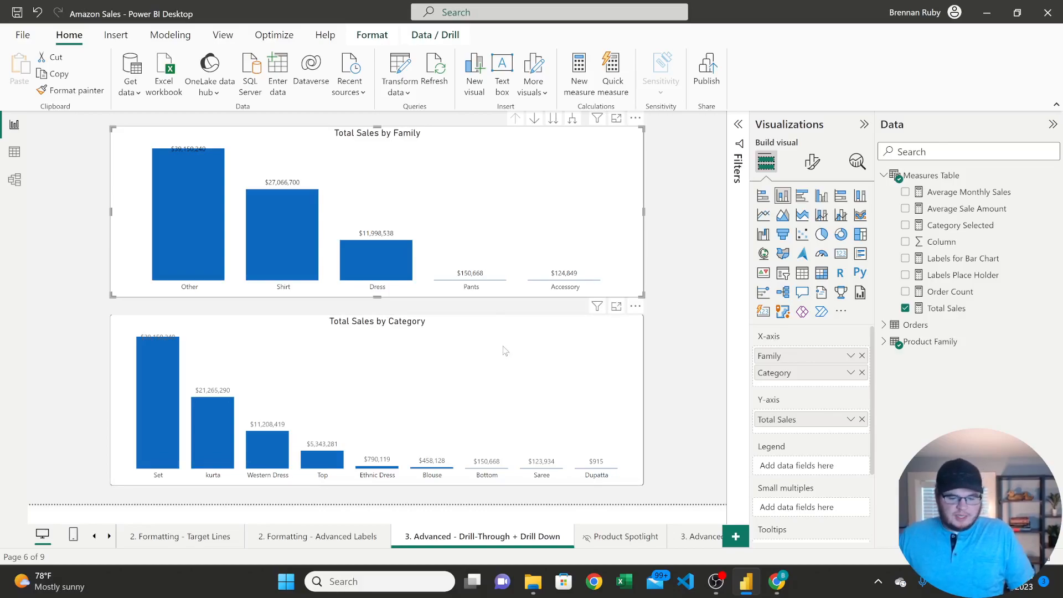
- View the Product Spotlight page, and return to the drill-through page to check the X-axis field of the Total Sales by Category chart
click(619, 540)
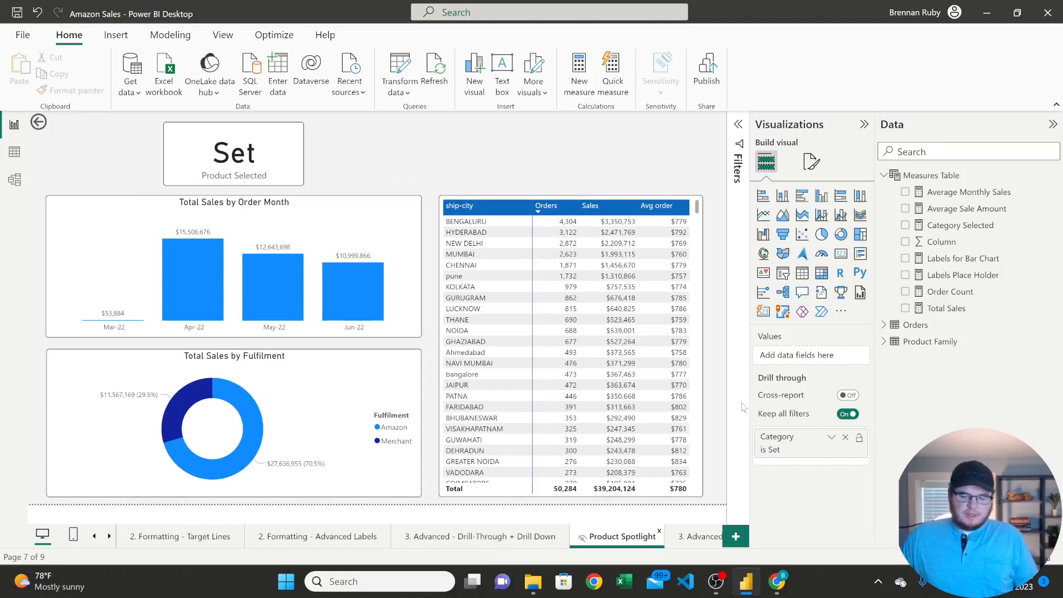
click(490, 537)
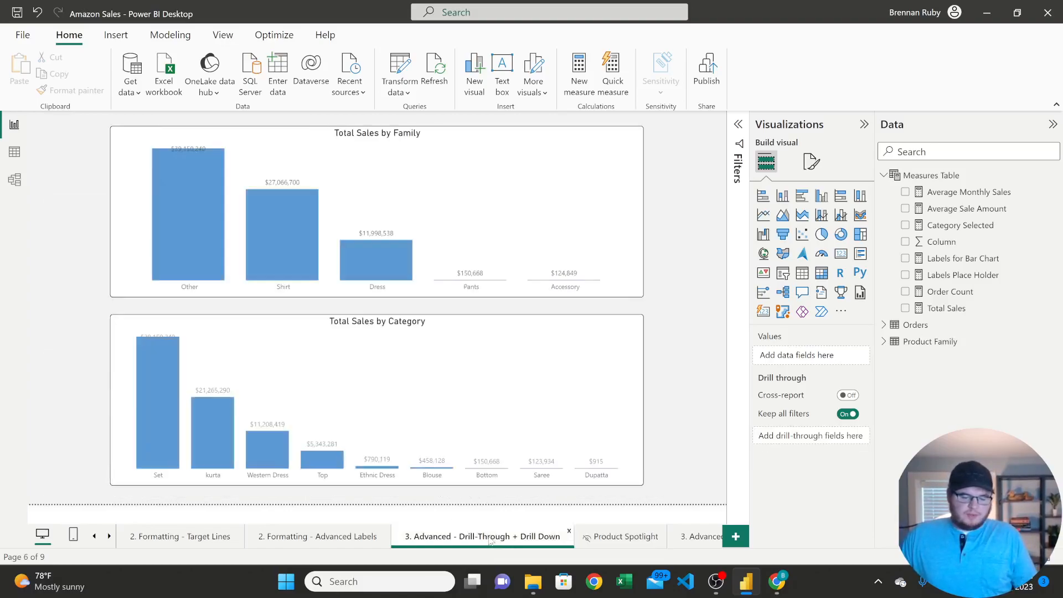
click(394, 327)
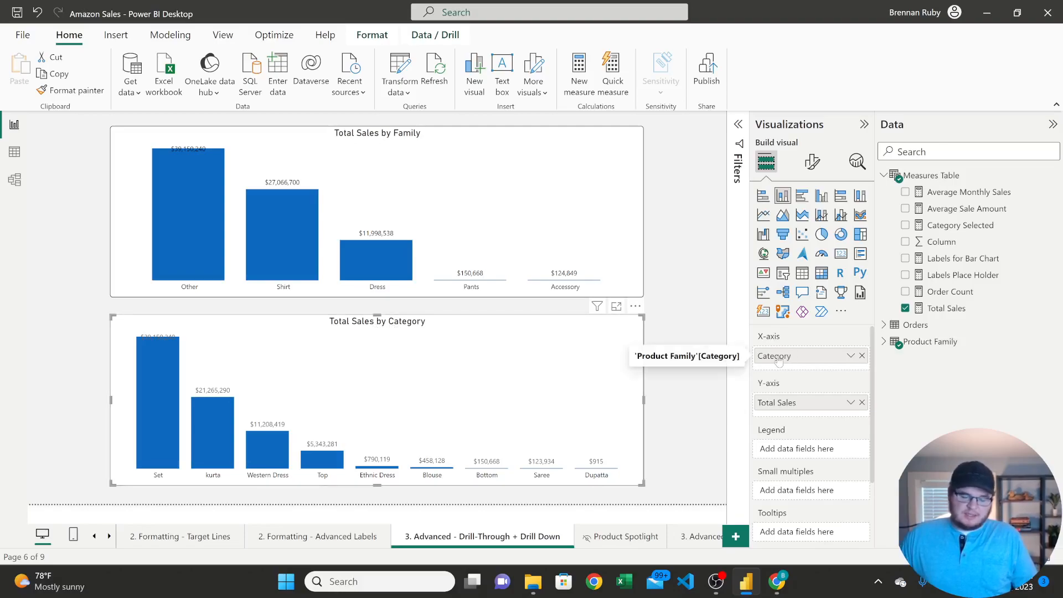
- On the Product Spotlight page, remove the Category drill-through field and add Category from the Product Family table as the drill-through field again
click(626, 537)
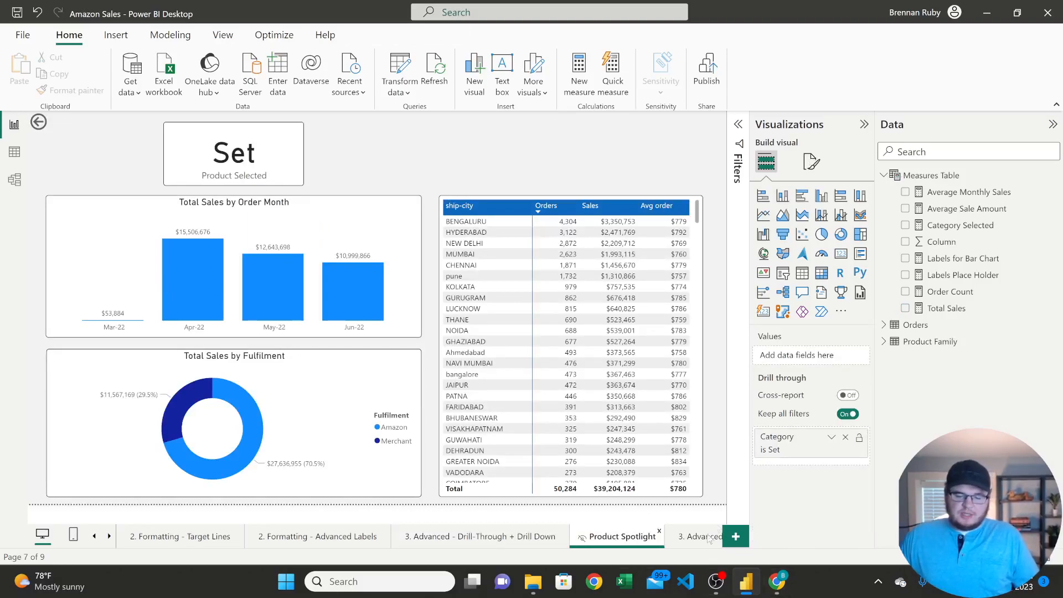
click(845, 438)
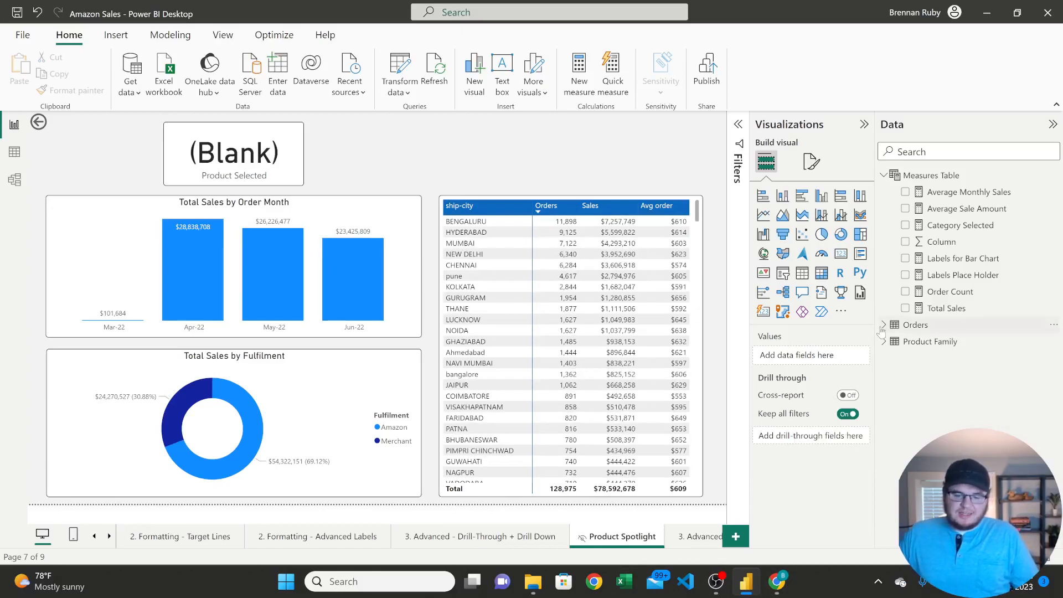
click(885, 342)
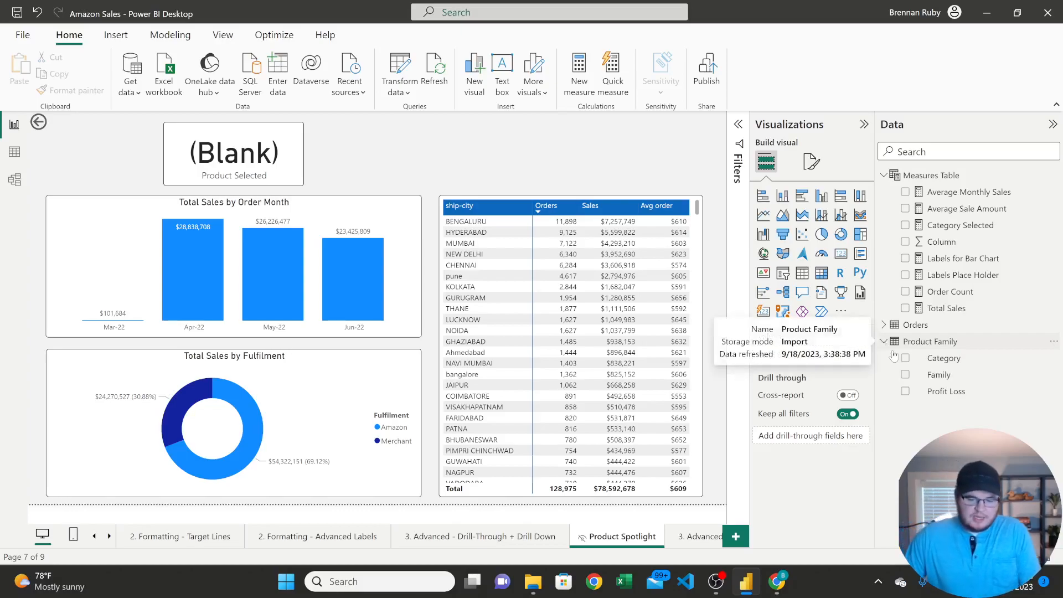
drag(936, 359, 796, 437)
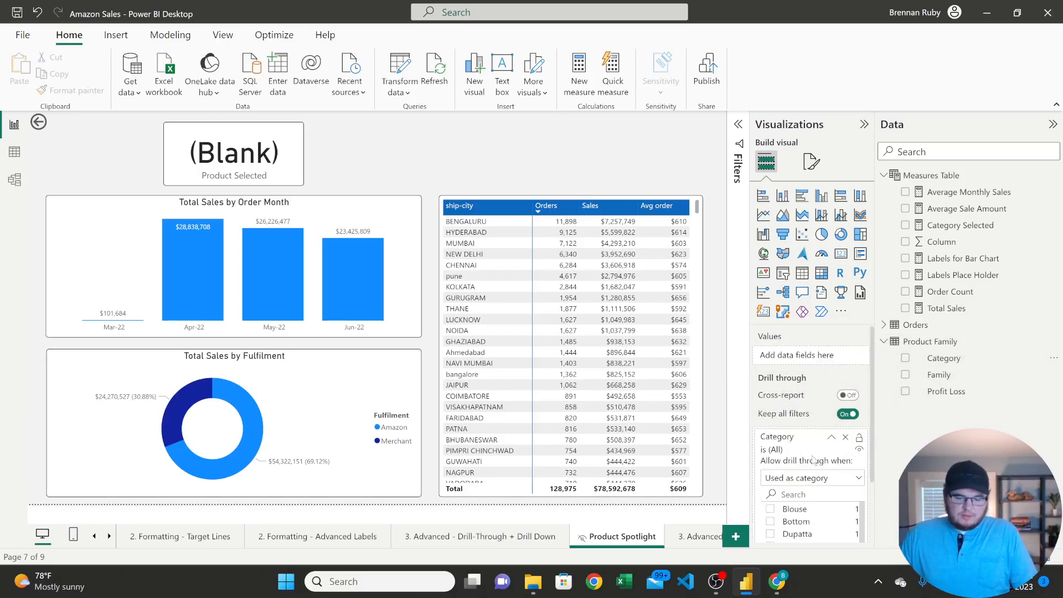
- Collapse the Category drill-through filter, and drill through from the kurta bar of the Total Sales by Category chart to Product Spotlight
click(833, 439)
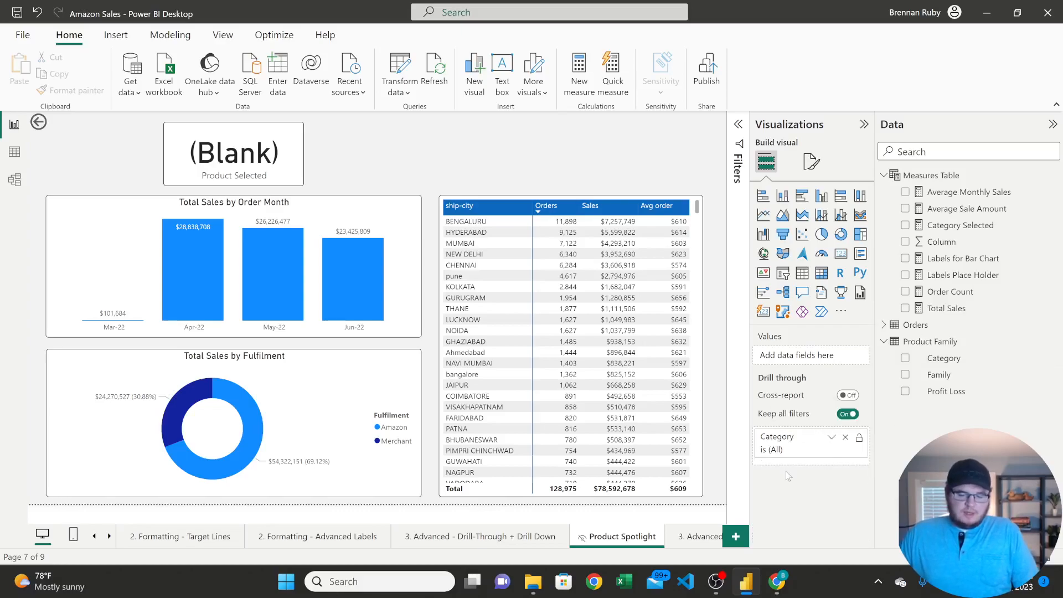
click(505, 541)
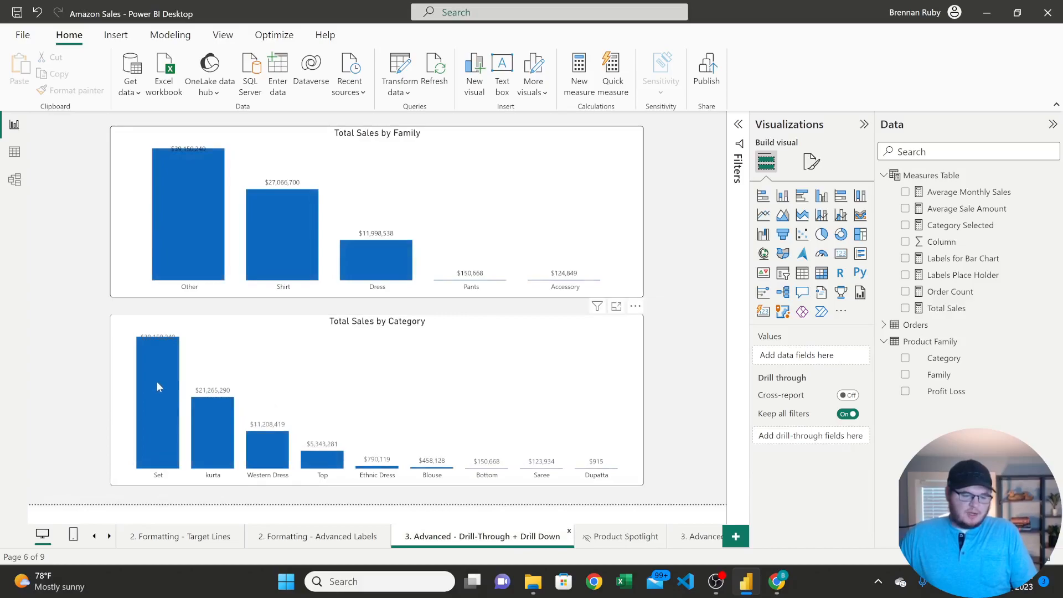
right_click(157, 382)
key(Escape)
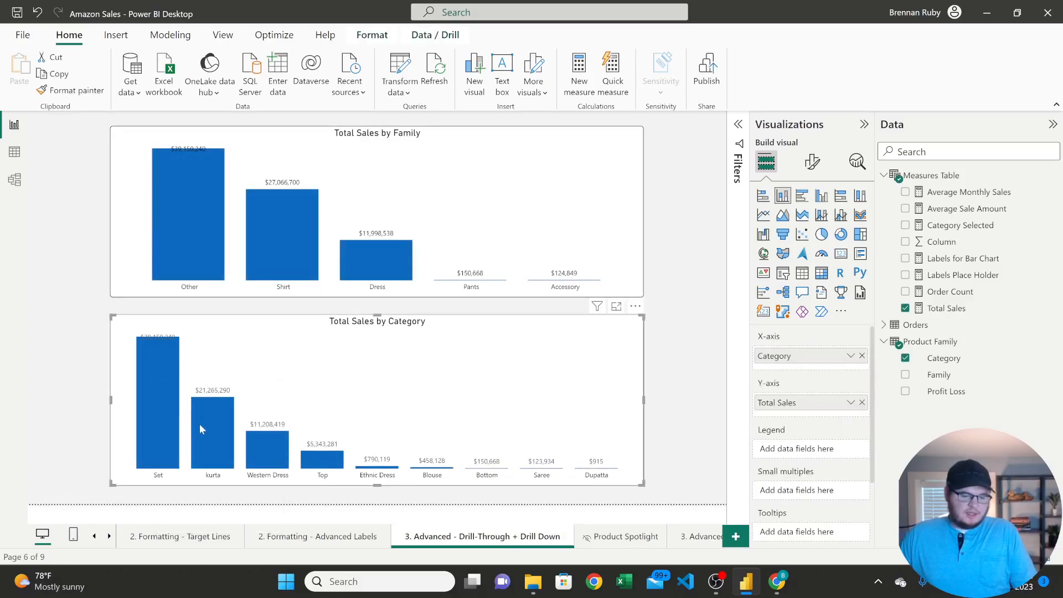
right_click(200, 424)
mouse_move(246, 351)
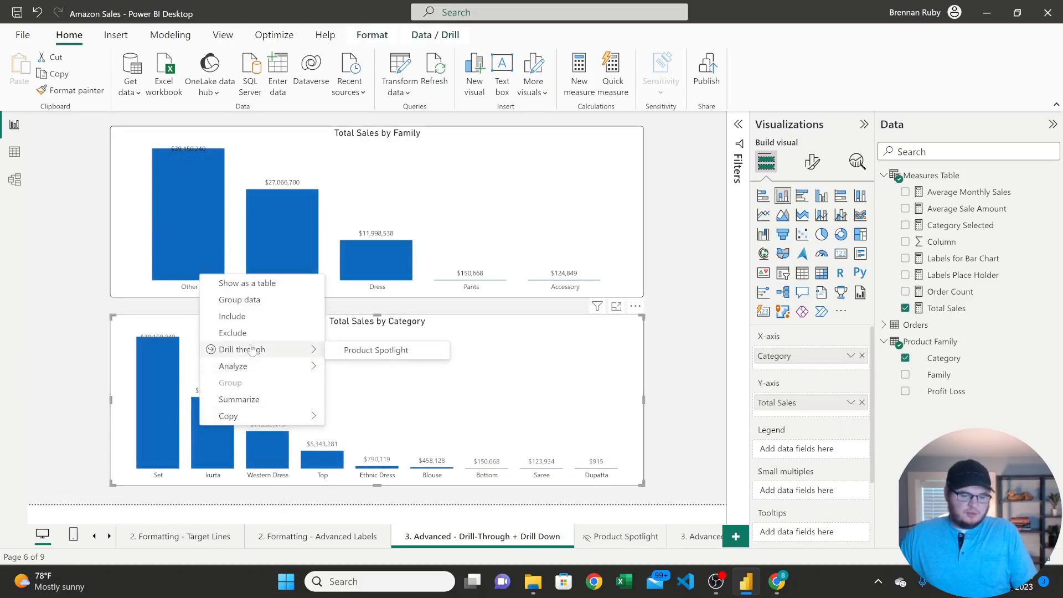
click(392, 352)
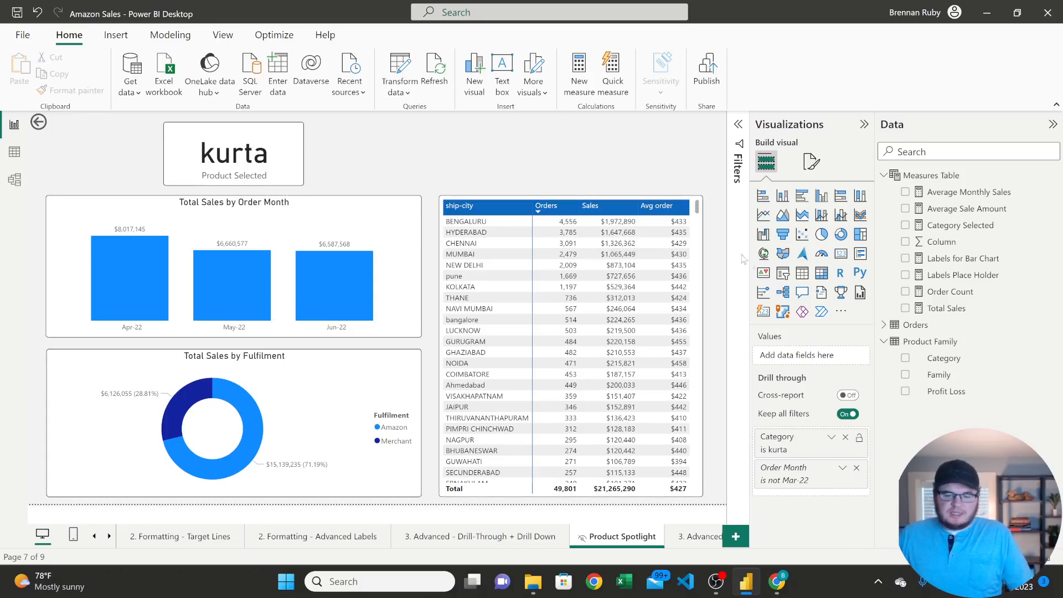
- Check the formula of the Category Selected measure behind the Product Selected card, and go back to the drill-through source page
click(264, 144)
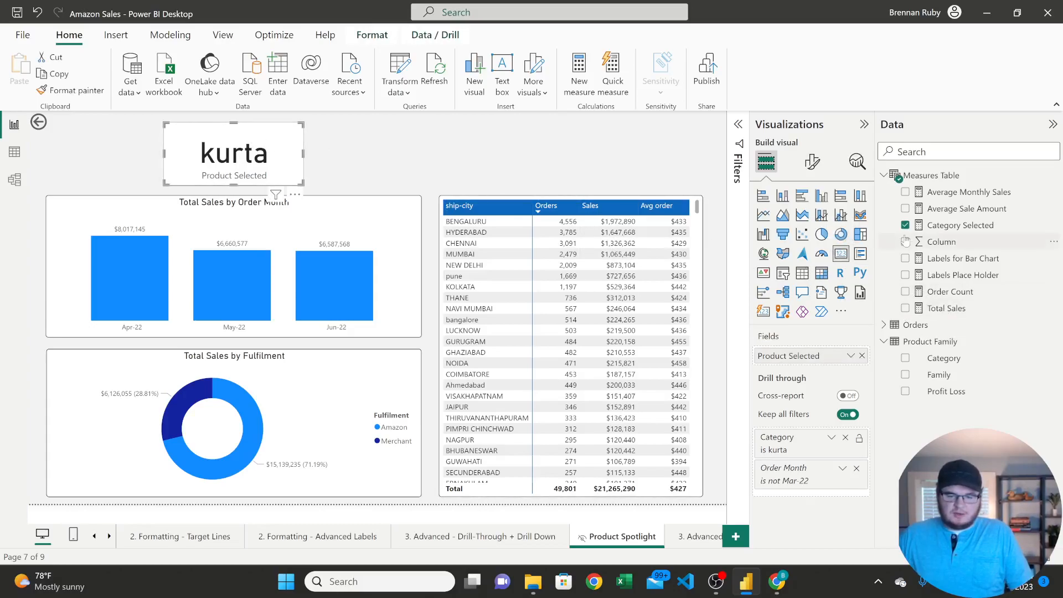
click(964, 231)
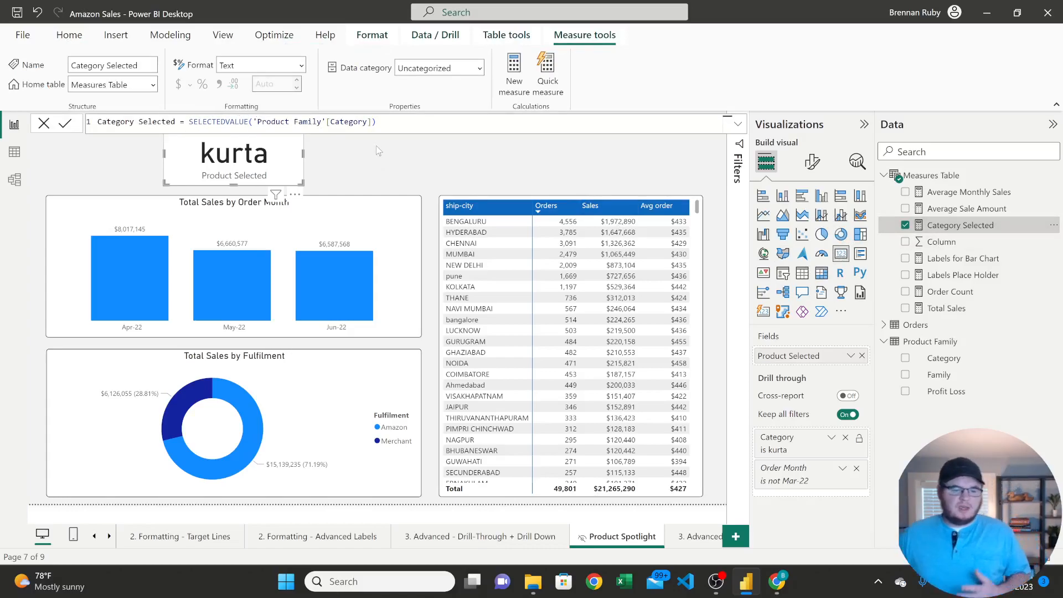
click(363, 188)
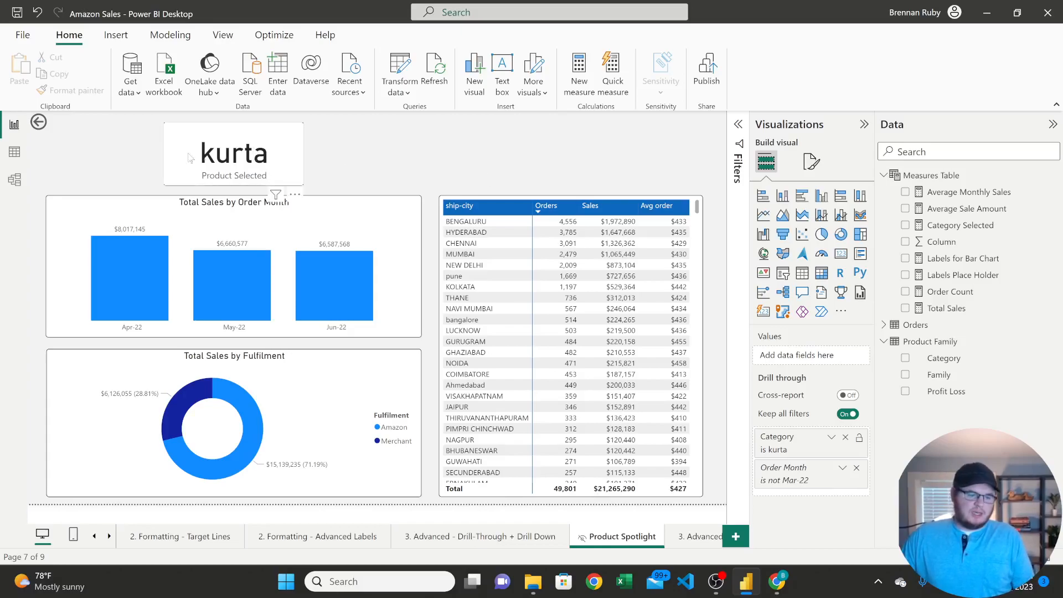
ctrl+click(39, 124)
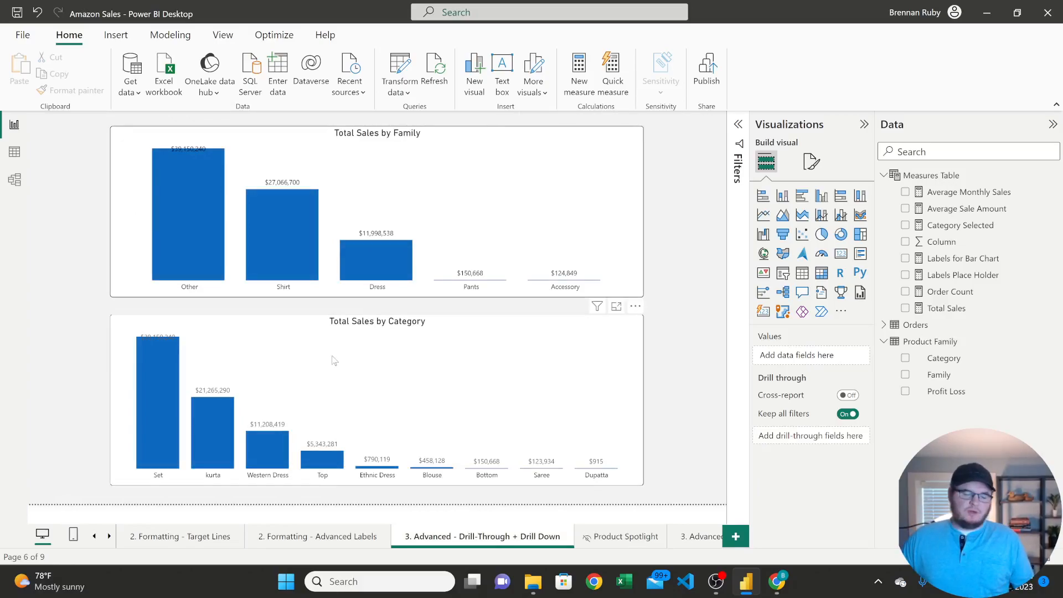
- On the 3. Advanced - Tooltips page, examine the Family chart's tooltip fields and view the tooltip of its Shirt bar
click(699, 537)
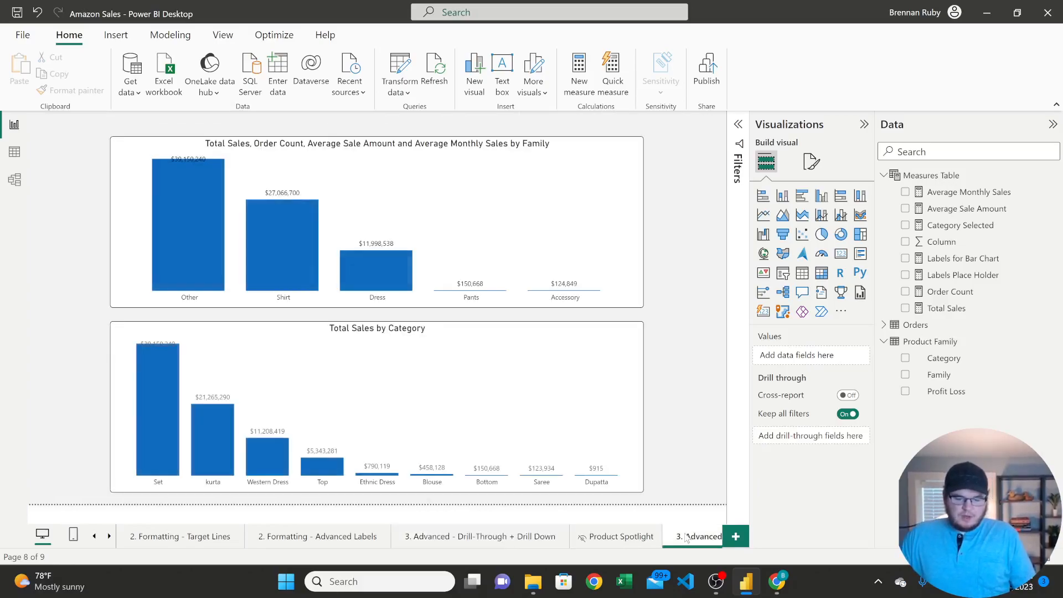
click(111, 537)
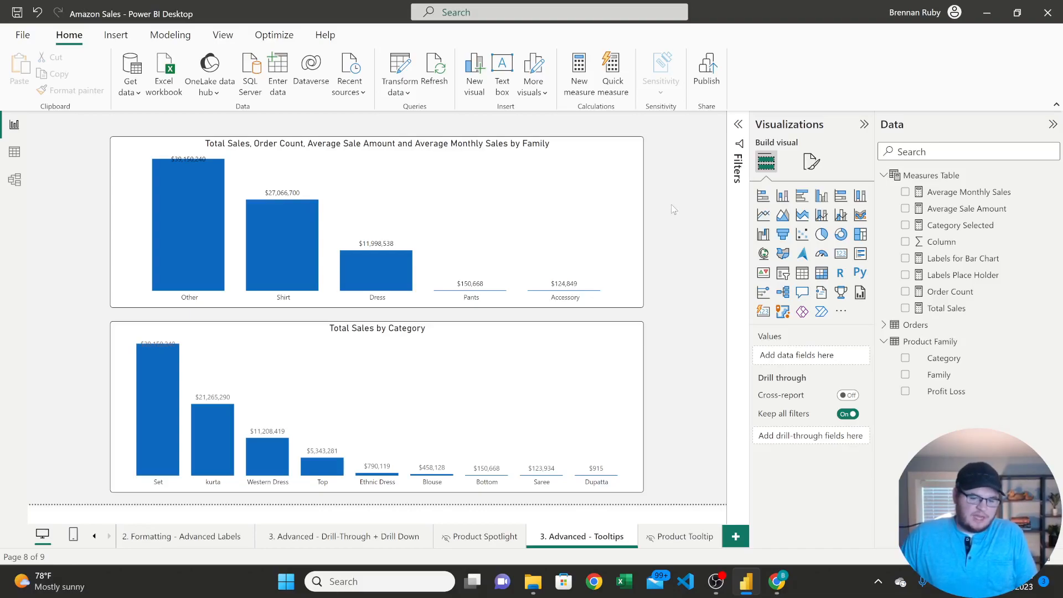
click(633, 200)
scroll(803, 421, down, 2)
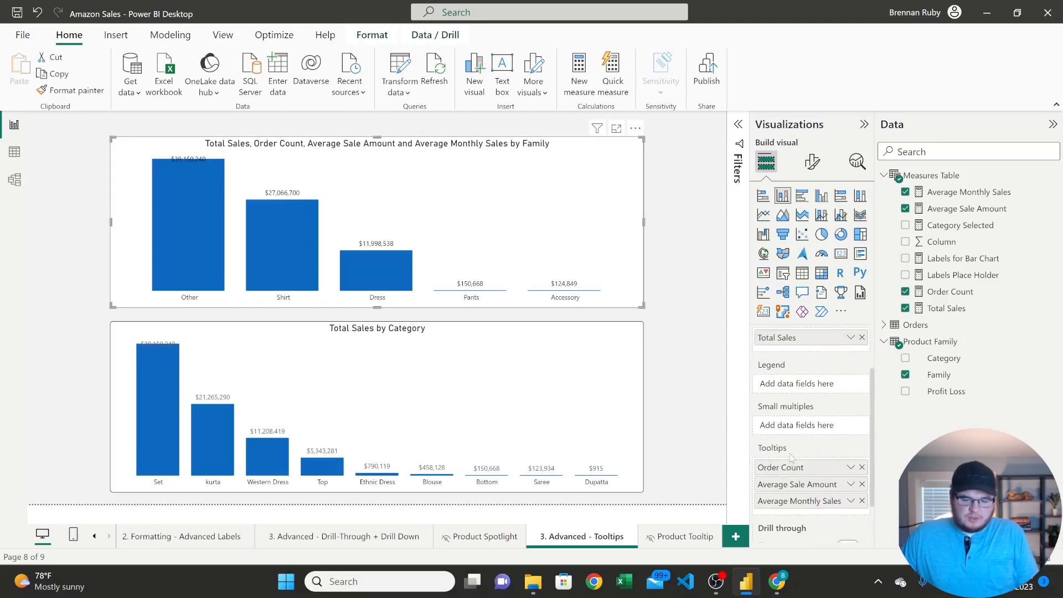
mouse_move(774, 454)
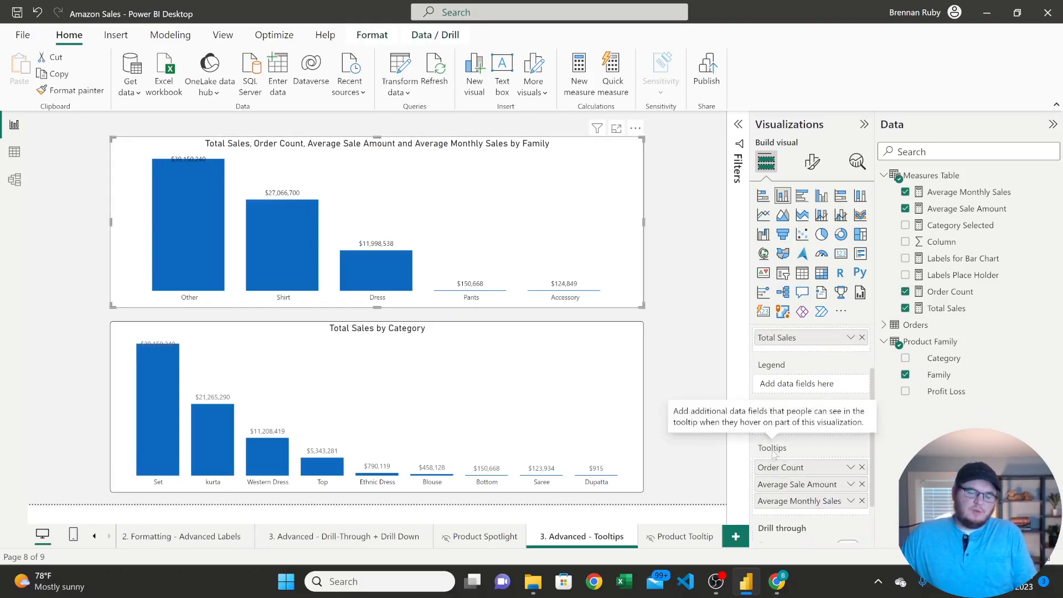
scroll(792, 387, up, 3)
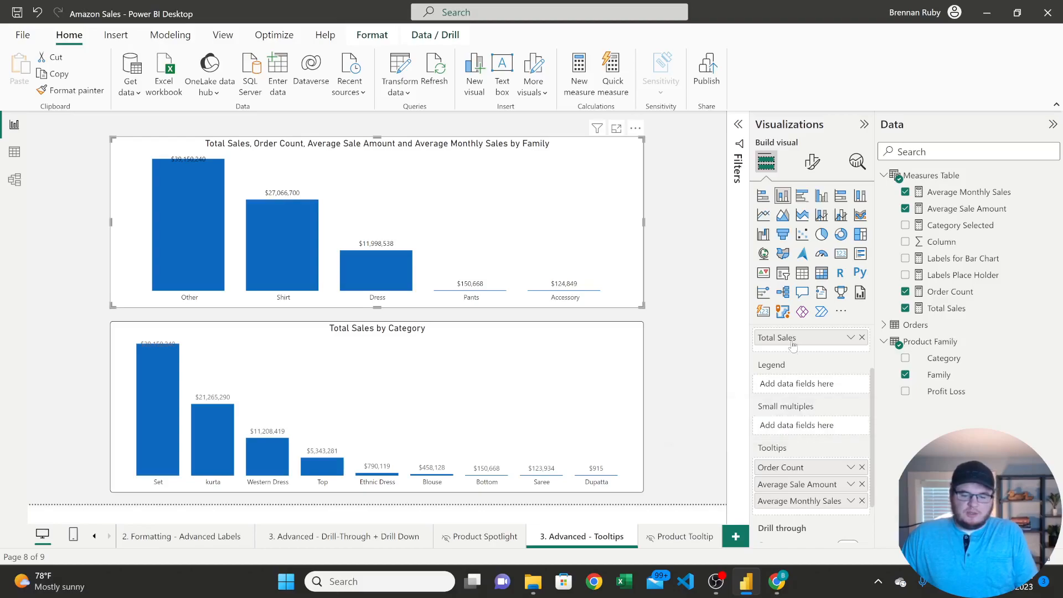
scroll(794, 413, down, 2)
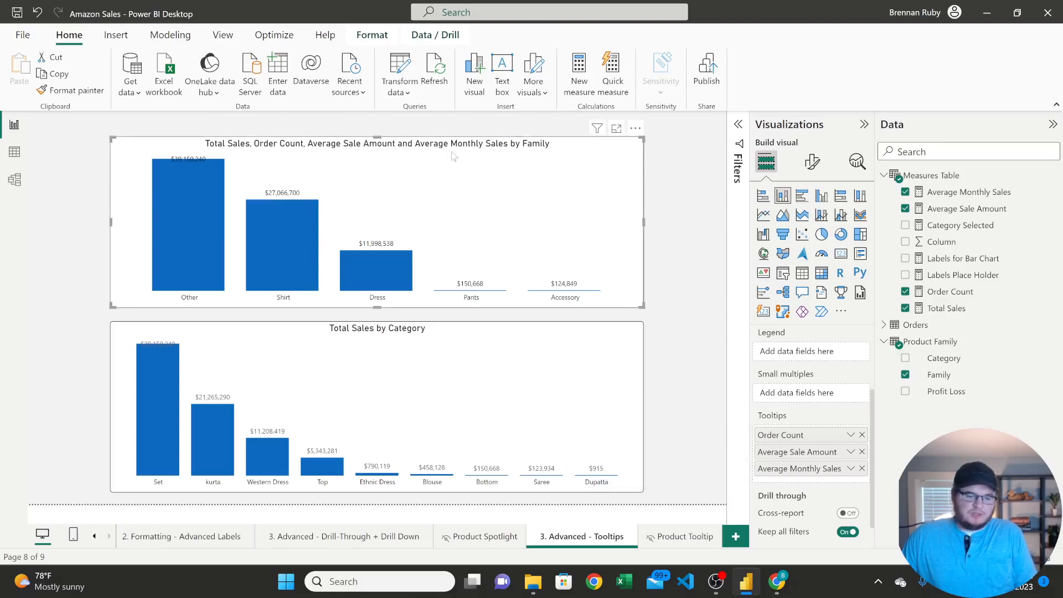
mouse_move(276, 264)
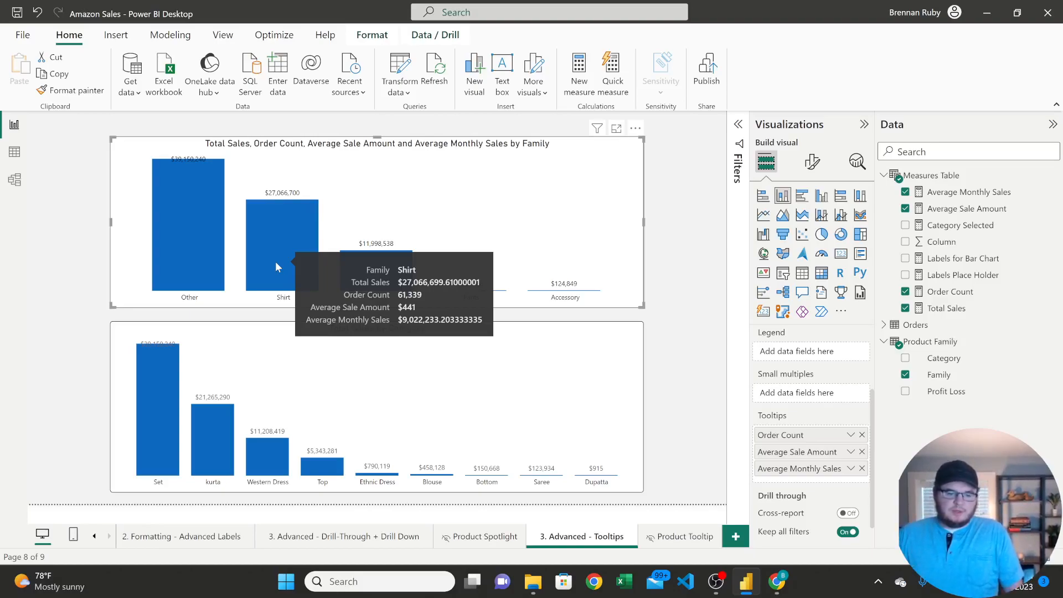
click(35, 361)
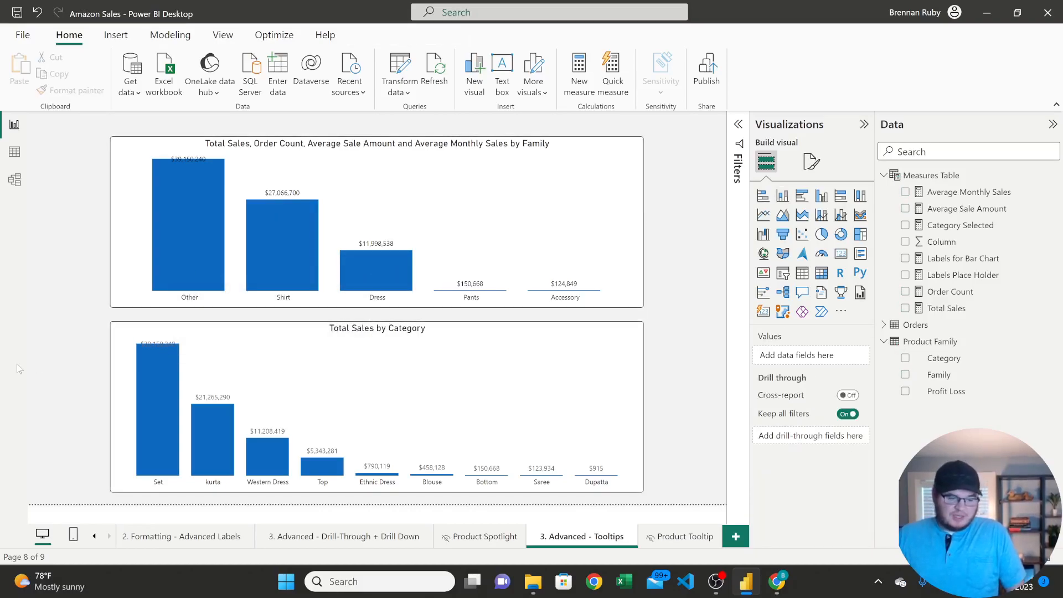
- On the Product Tooltip page, check whether use as tooltip is allowed and which canvas type is set
click(671, 540)
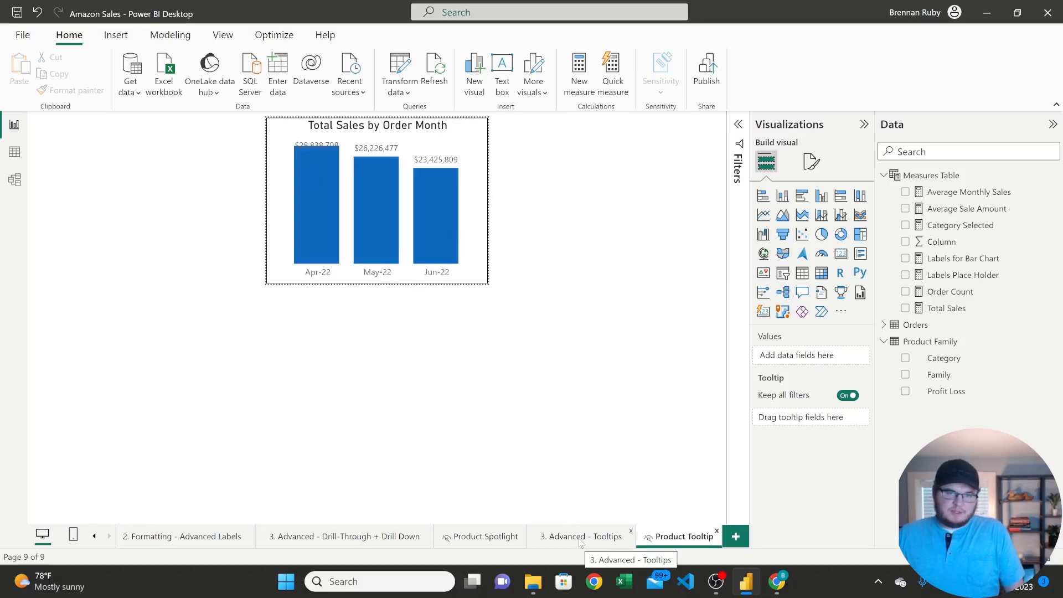
click(811, 161)
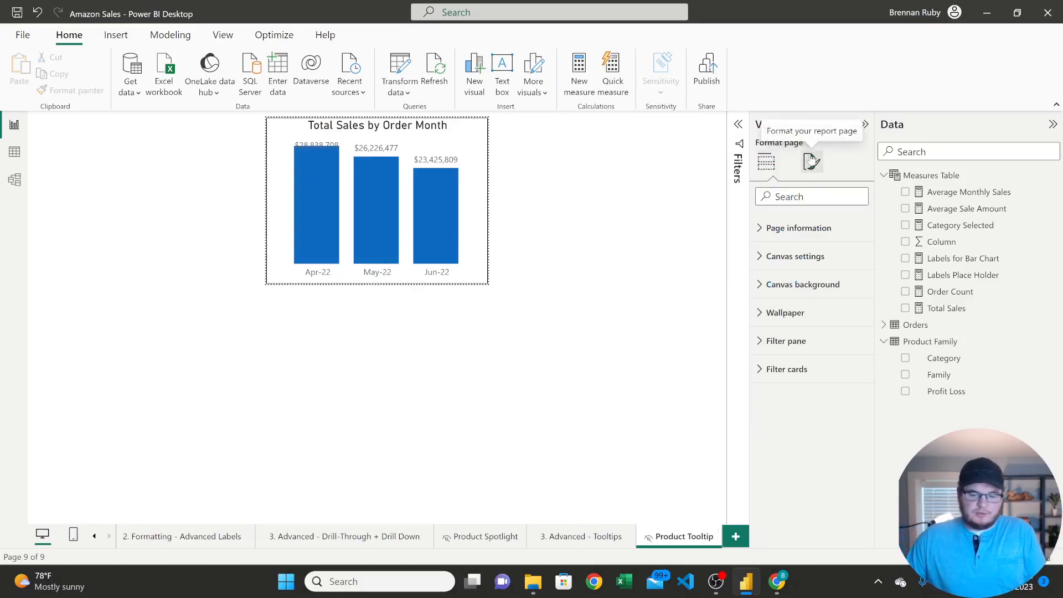
click(798, 228)
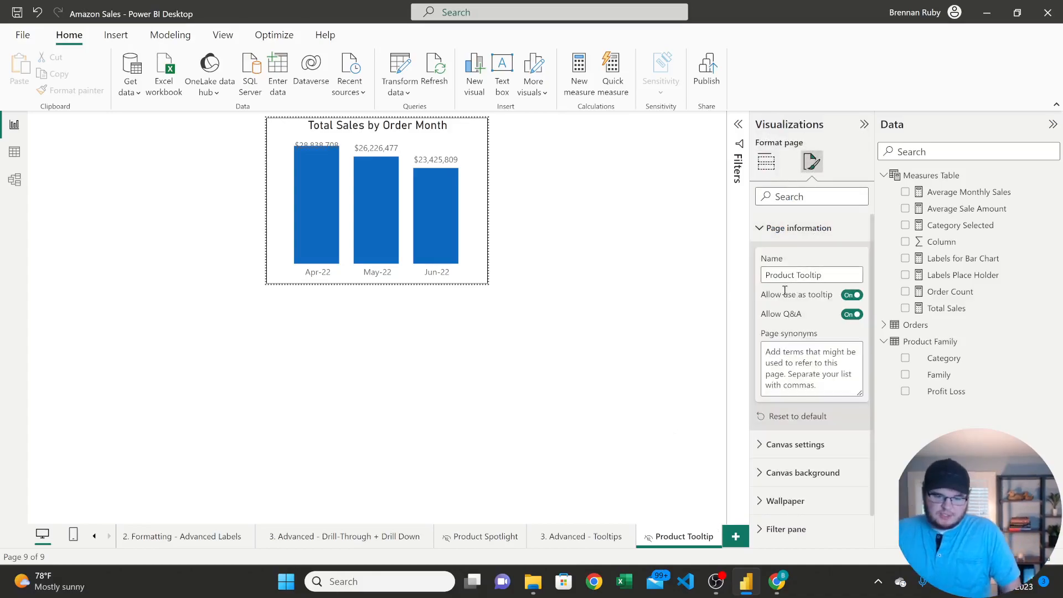
click(789, 227)
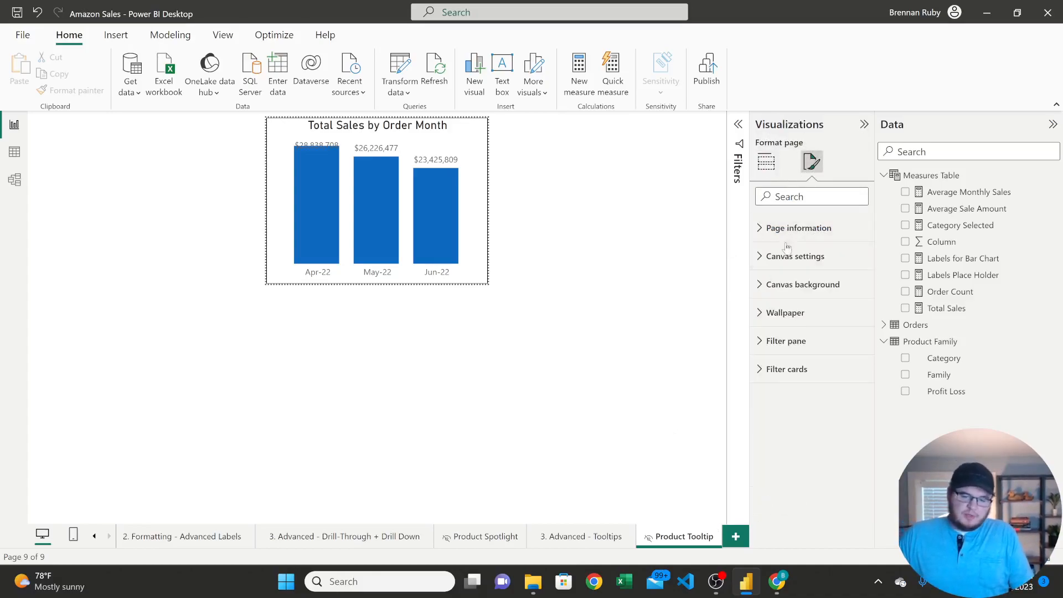
click(789, 254)
click(800, 304)
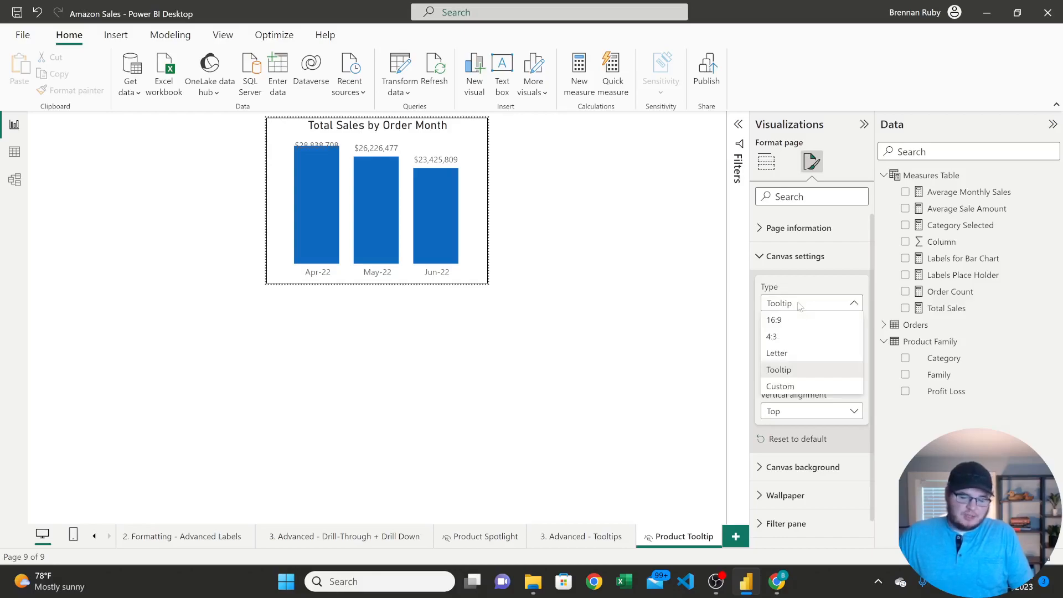
click(692, 343)
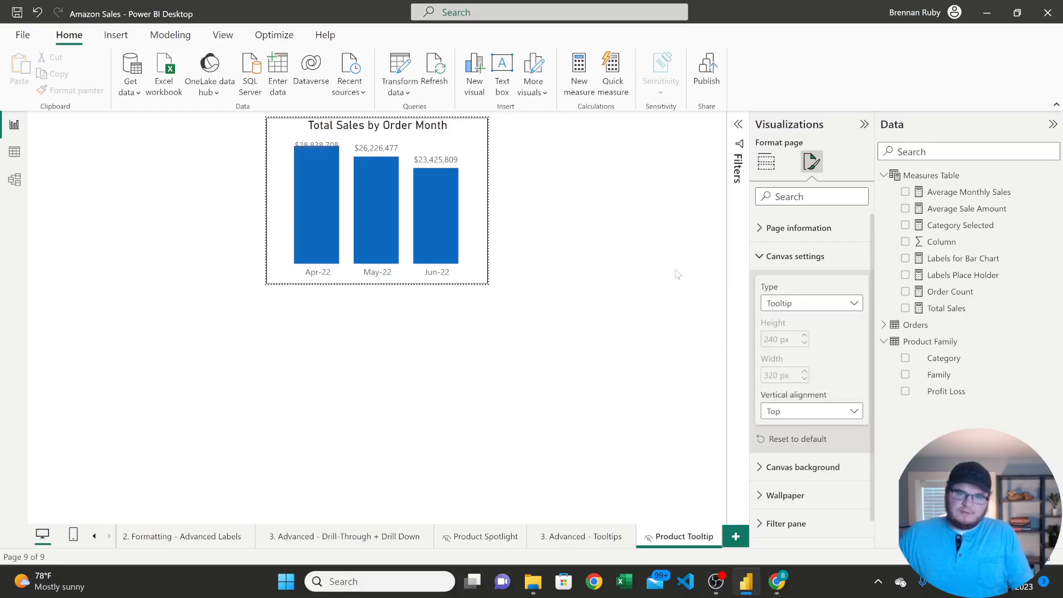
- Return to the 3. Advanced - Tooltips page and view the report page tooltips on the Total Sales by Category chart's bars
click(584, 540)
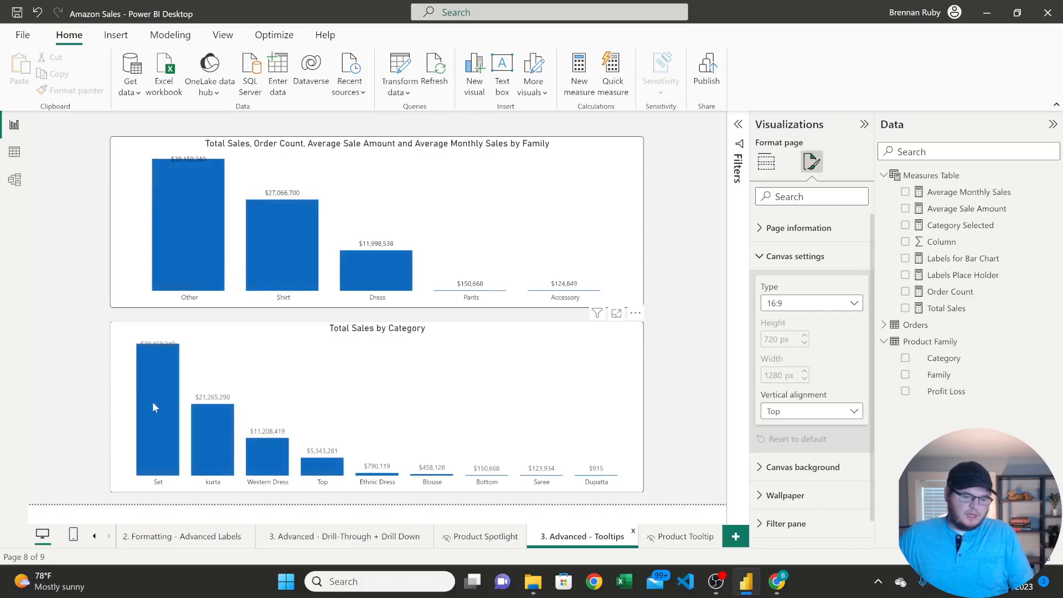
mouse_move(154, 404)
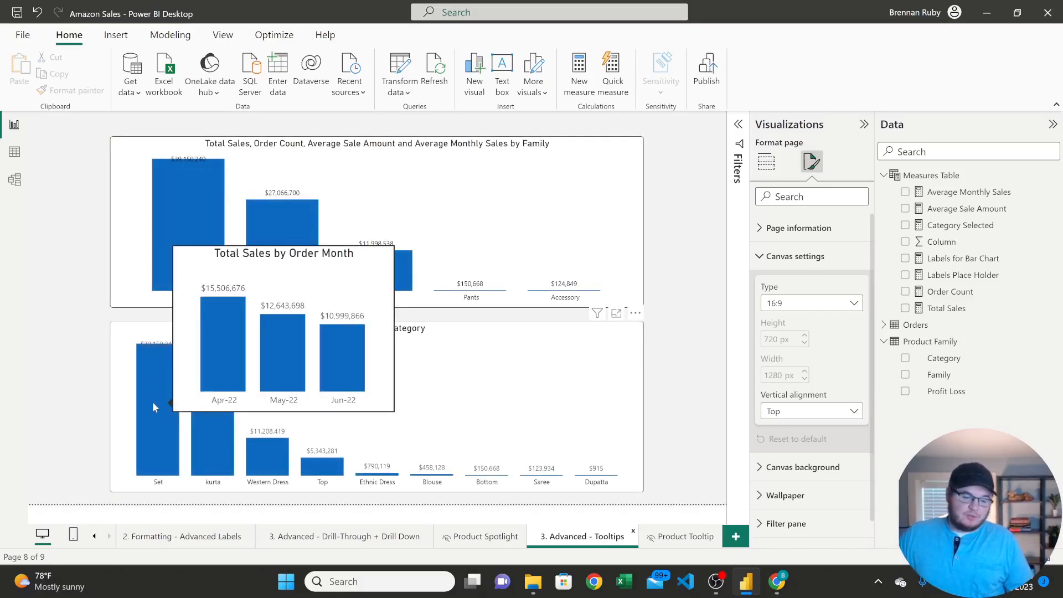
mouse_move(203, 429)
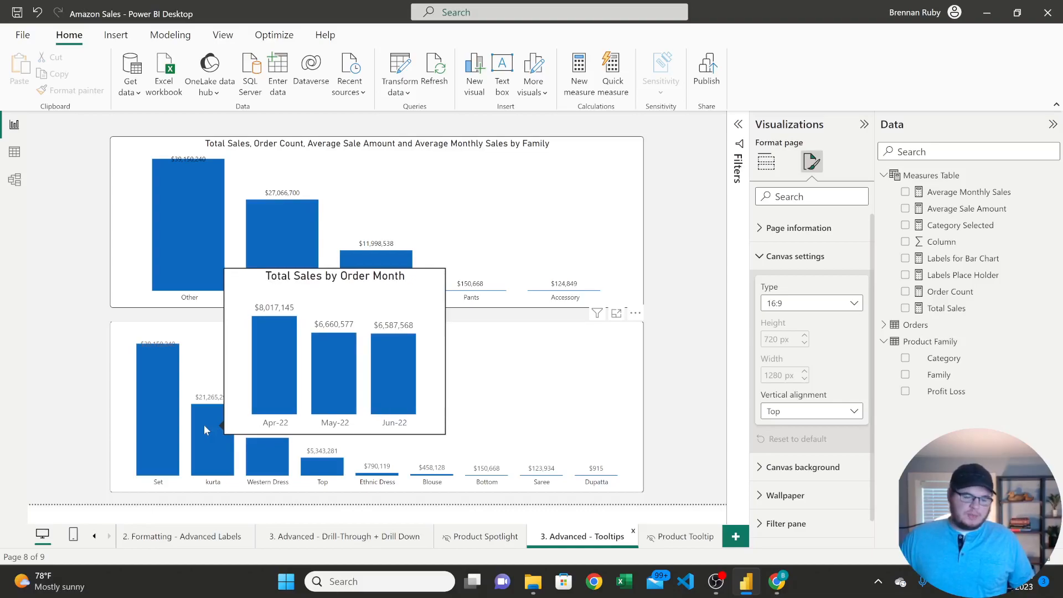
mouse_move(275, 458)
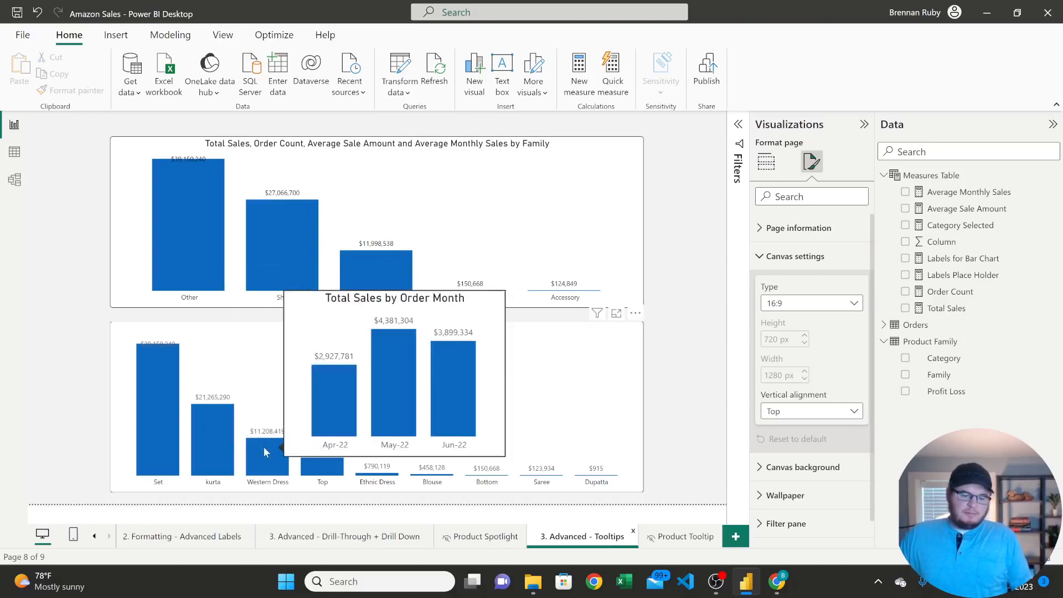
mouse_move(318, 469)
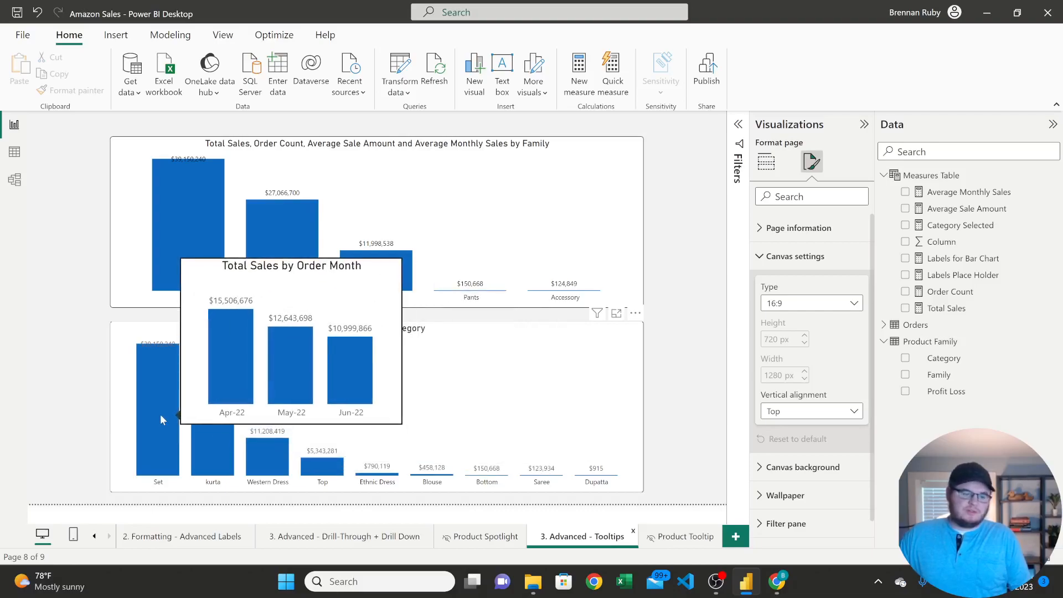
mouse_move(217, 458)
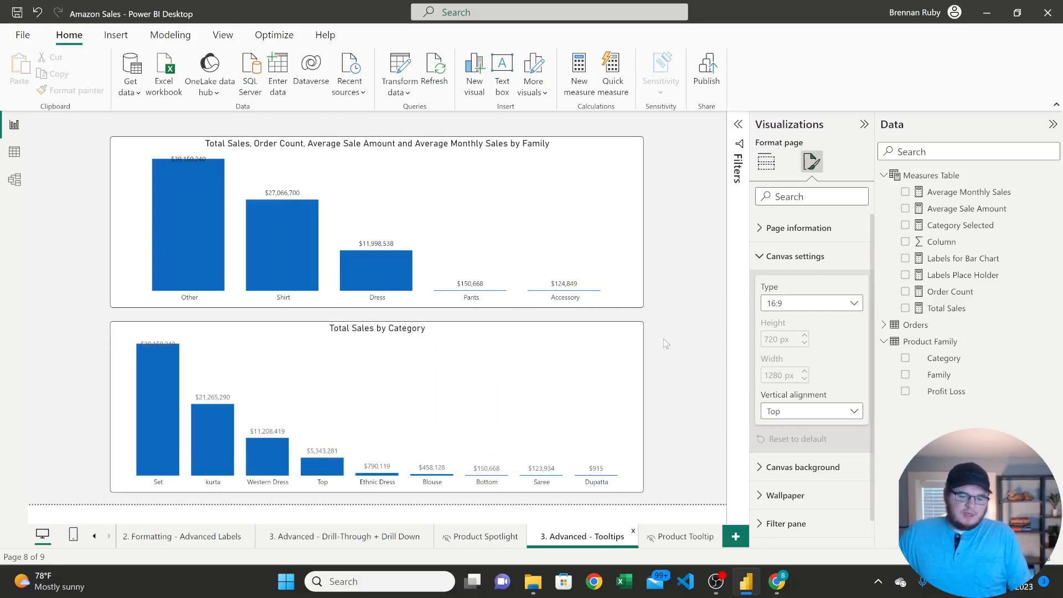
- In the Total Sales by Category chart's tooltip options, choose Product Tooltip as the report page, and deselect the chart
click(458, 330)
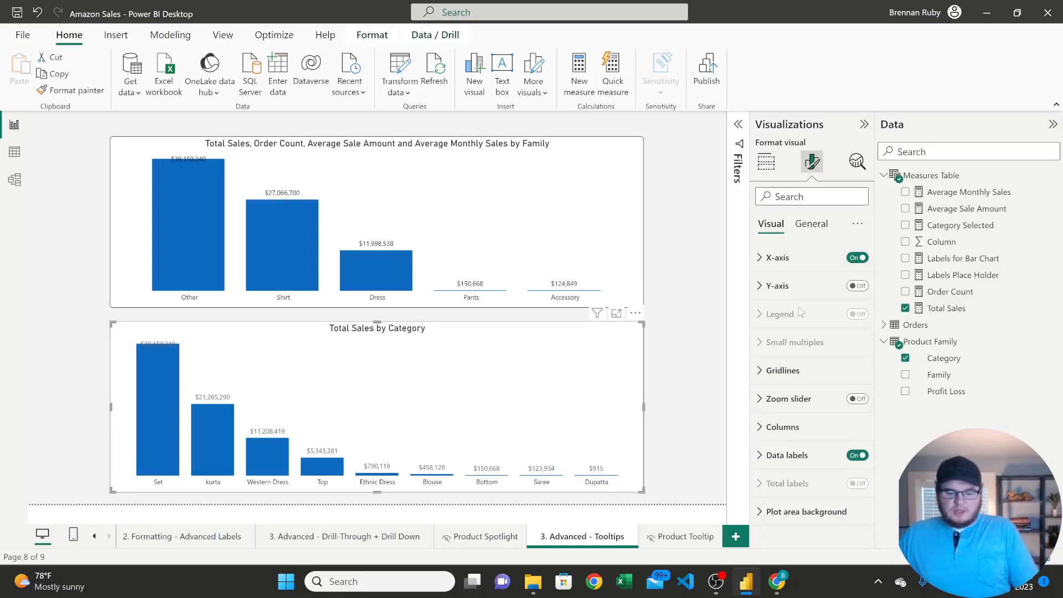
click(807, 226)
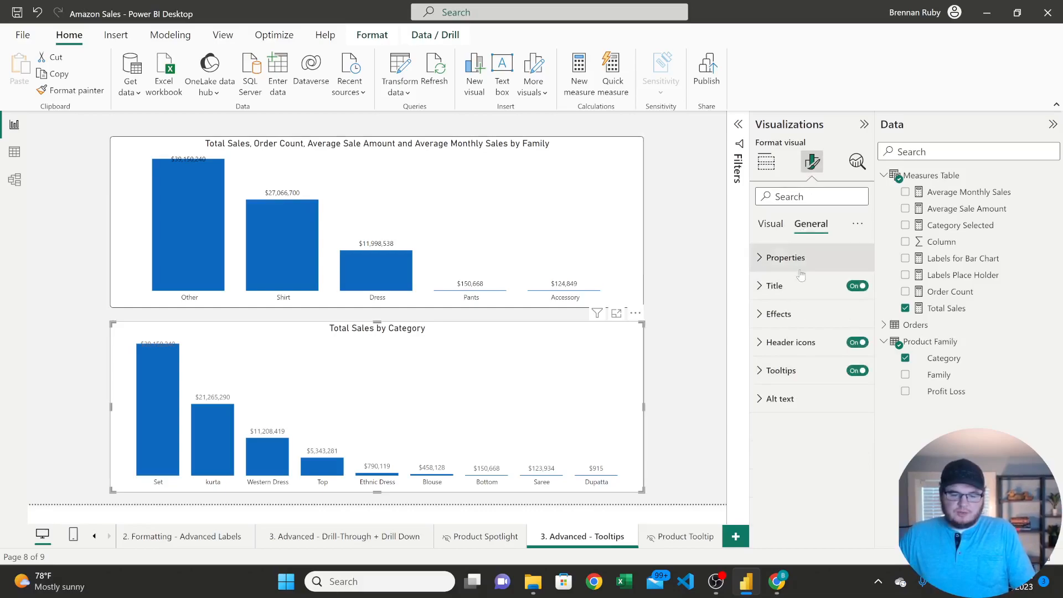
click(800, 372)
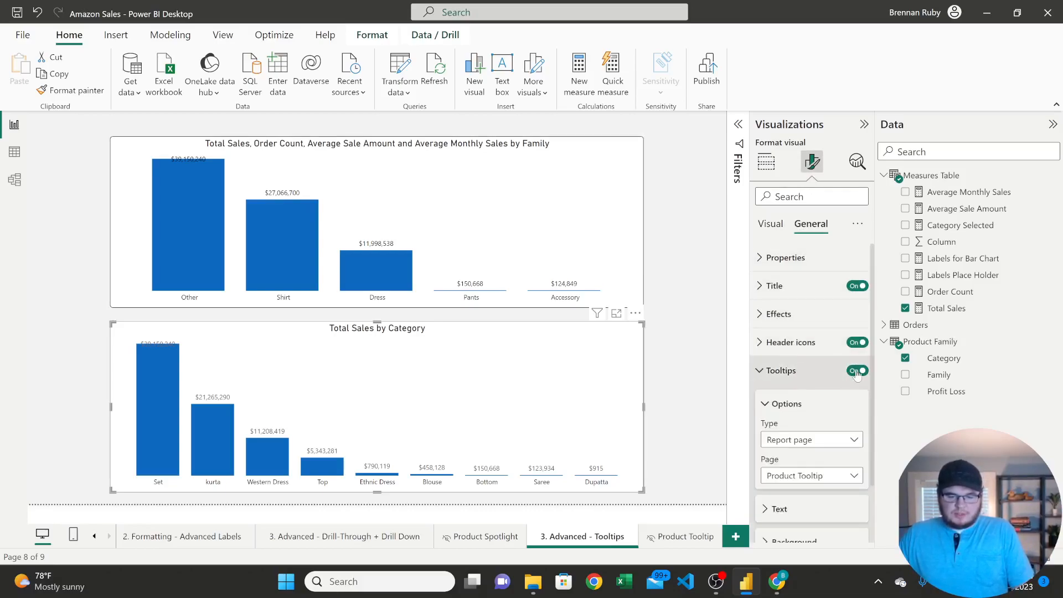
scroll(797, 388, down, 1)
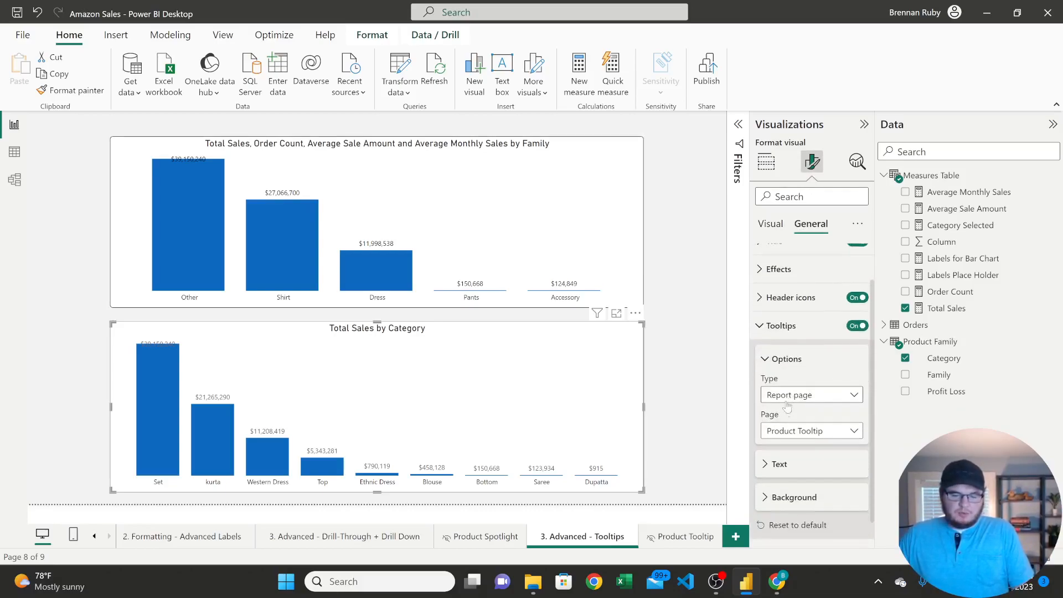
click(794, 432)
click(792, 464)
click(704, 419)
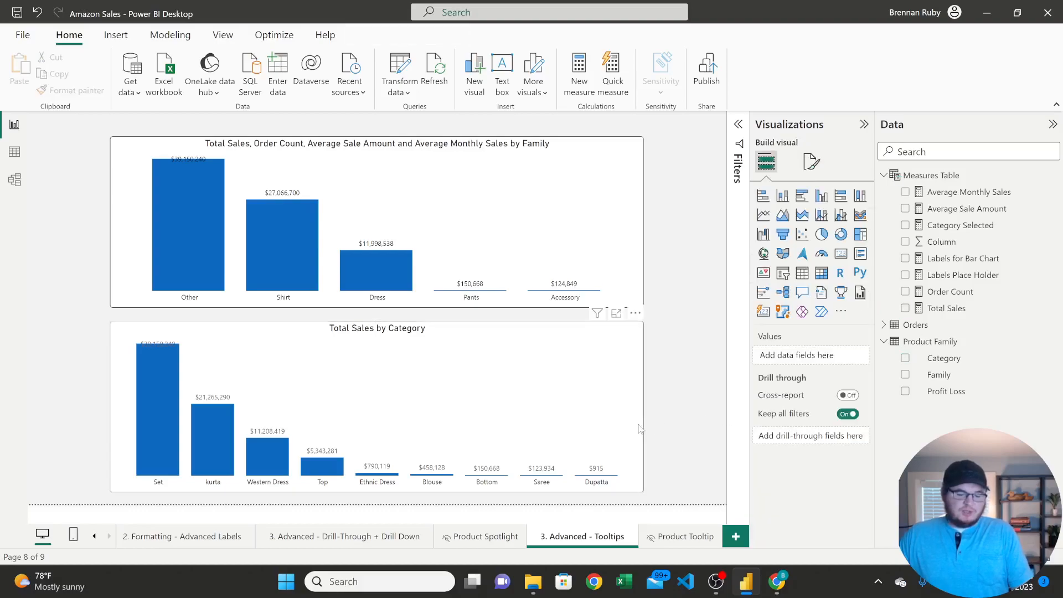